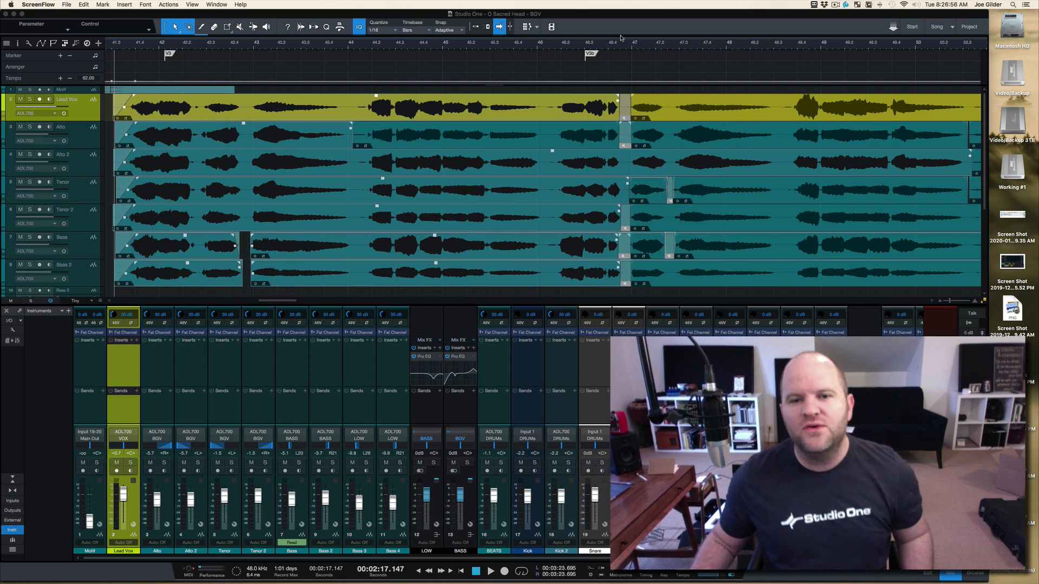
- Play back the lead vocal and harmony tracks of O Sacred Head from about bar 41, and stop playback
click(613, 19)
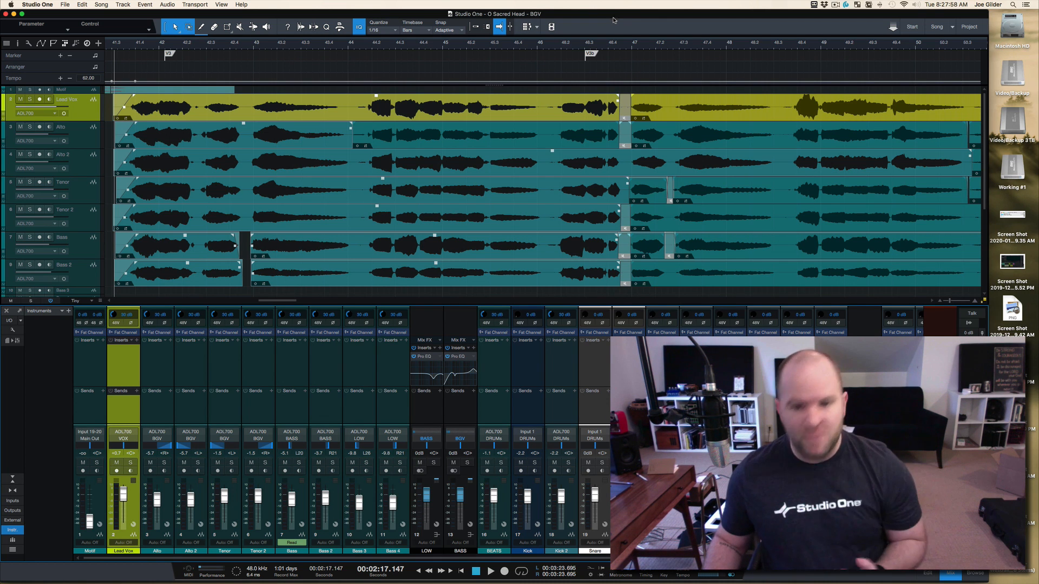
scroll(510, 234, down, 3)
scroll(510, 235, up, 3)
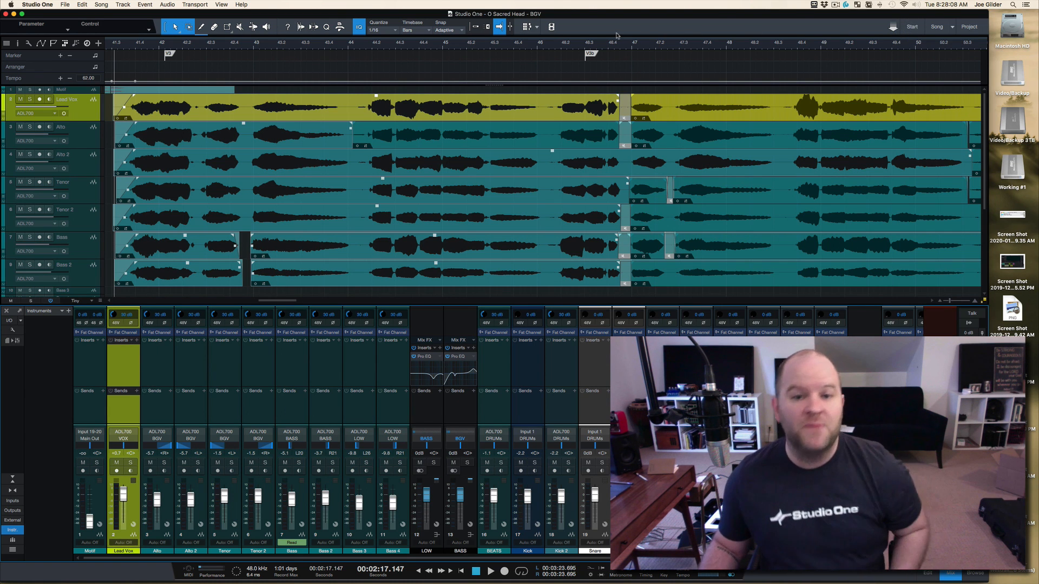
key(space)
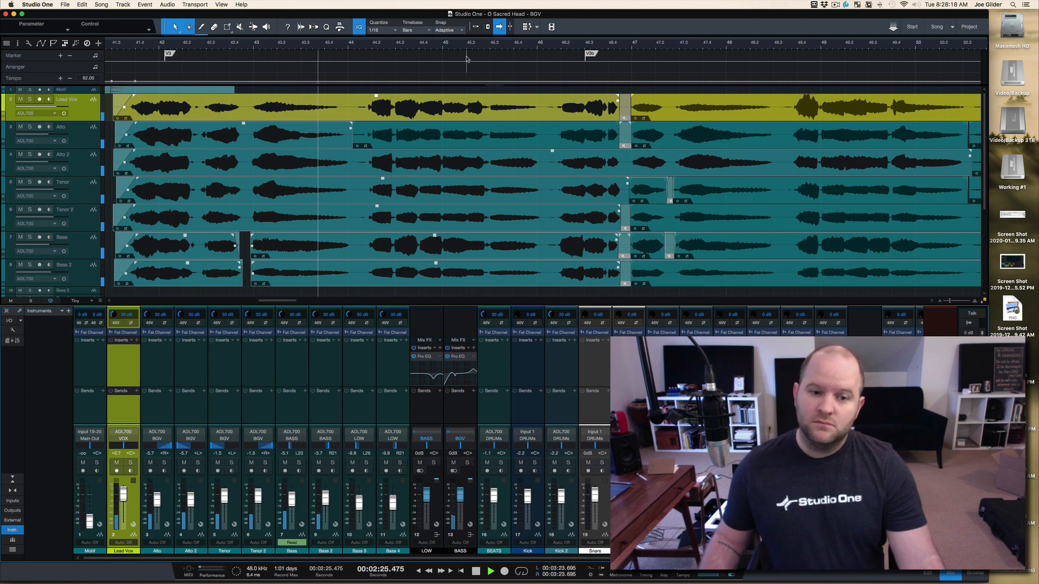
key(space)
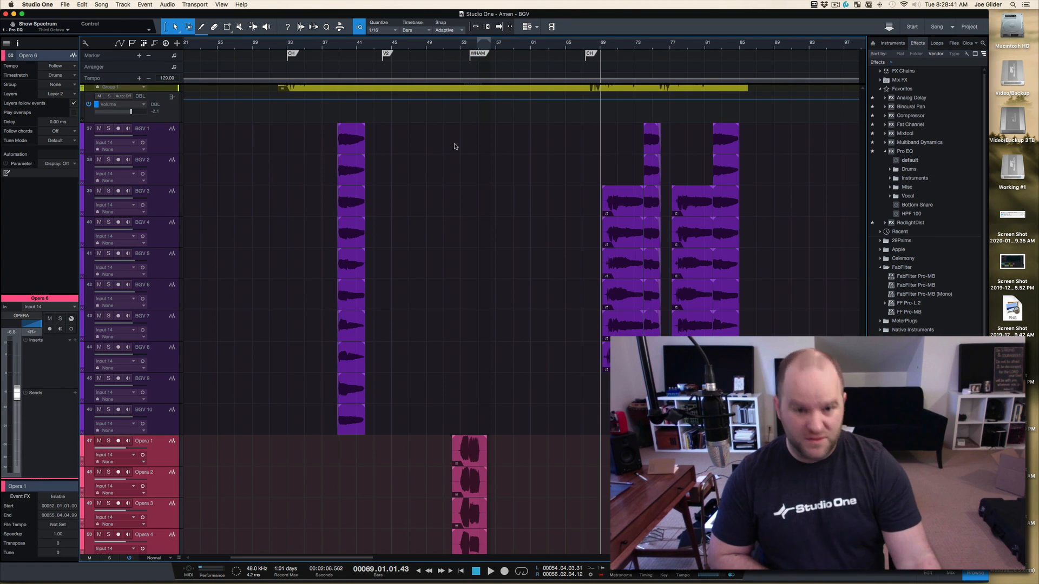
- Play the Amen chorus from bar 69, soloing and unsoloing tracks BGV 1 to BGV 10 during playback, and stop
key(space)
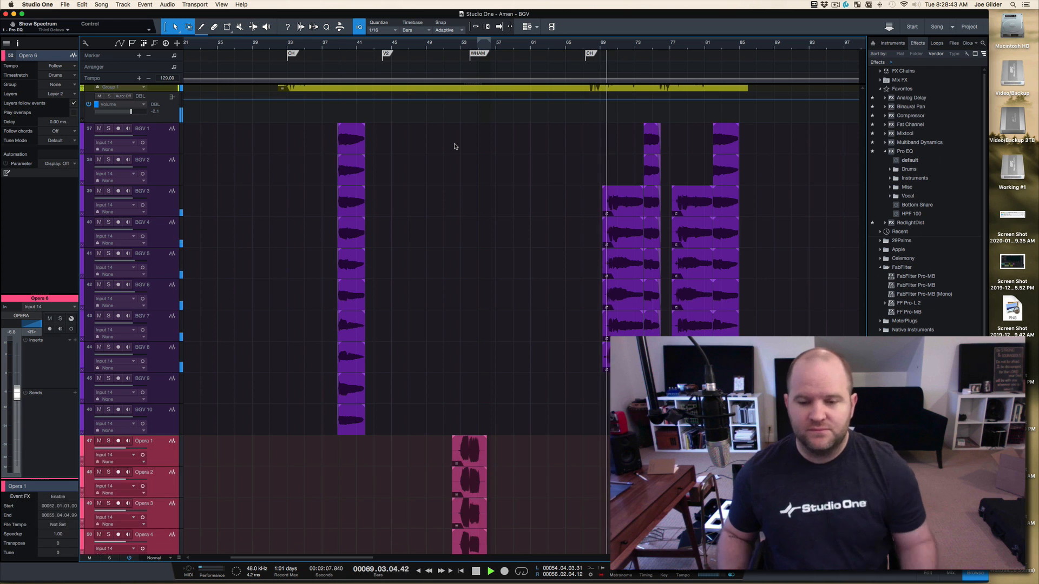
click(155, 140)
shift+click(159, 422)
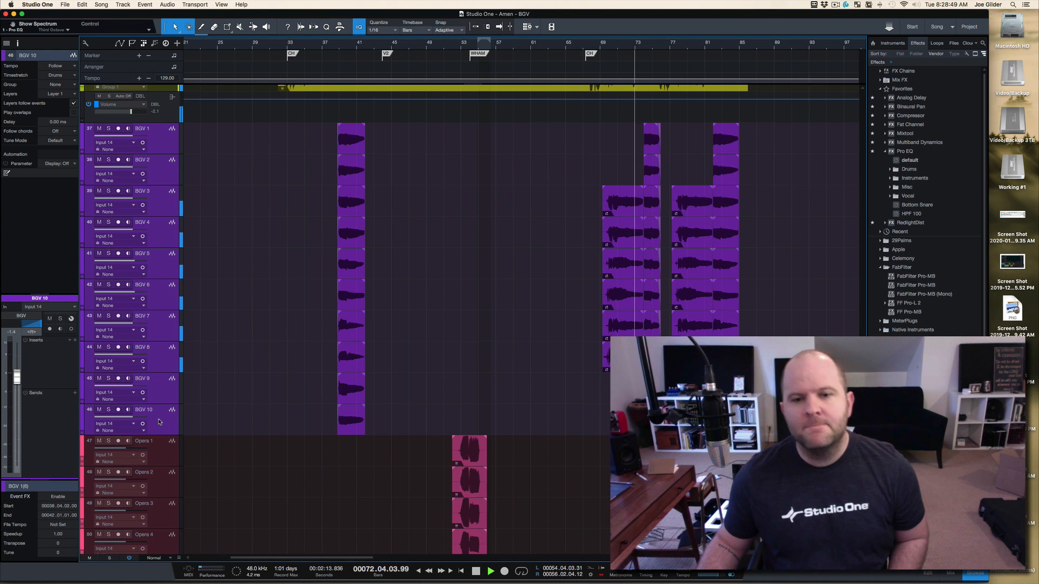
key(s)
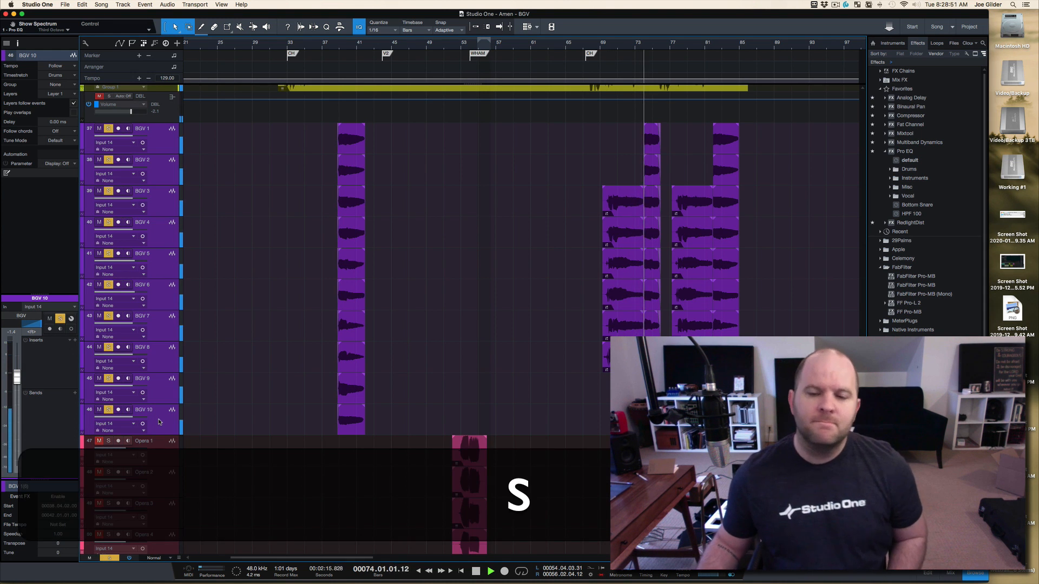
key(s)
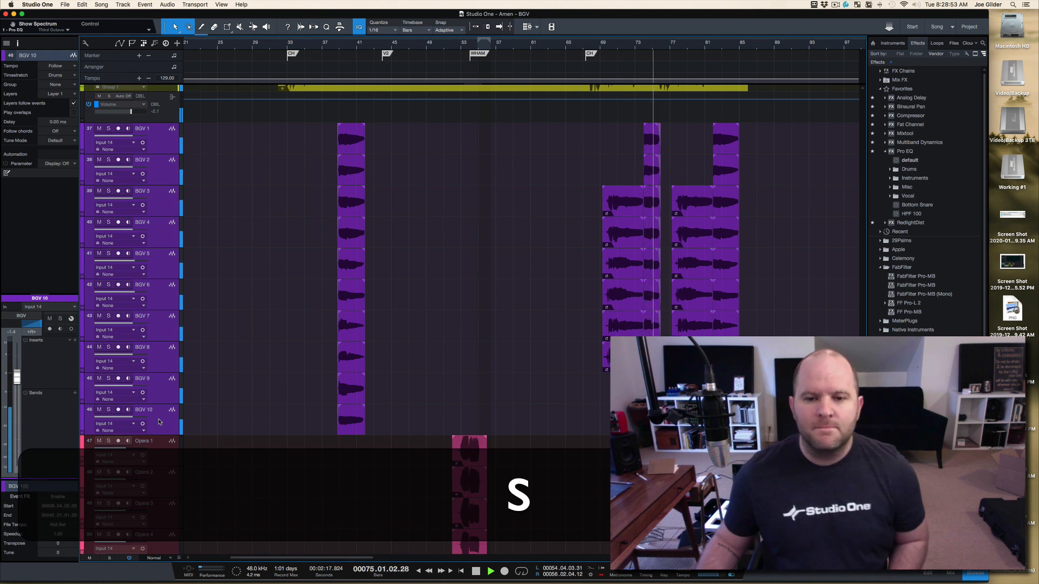
key(space)
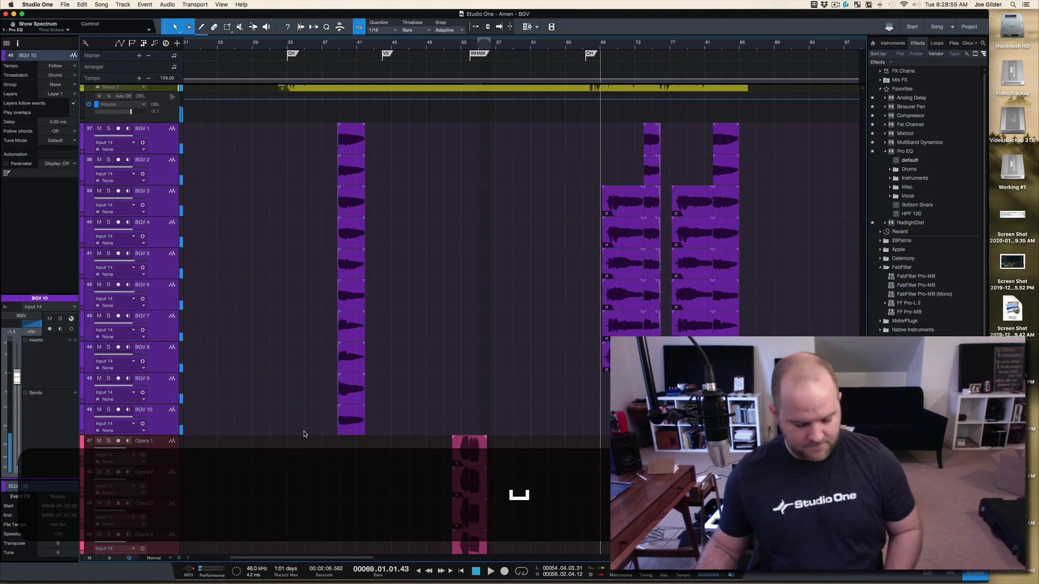
- Place the playhead near the start of the opera events at bar 52 and solo tracks Opera 1 to Opera 6
scroll(401, 379, down, 5)
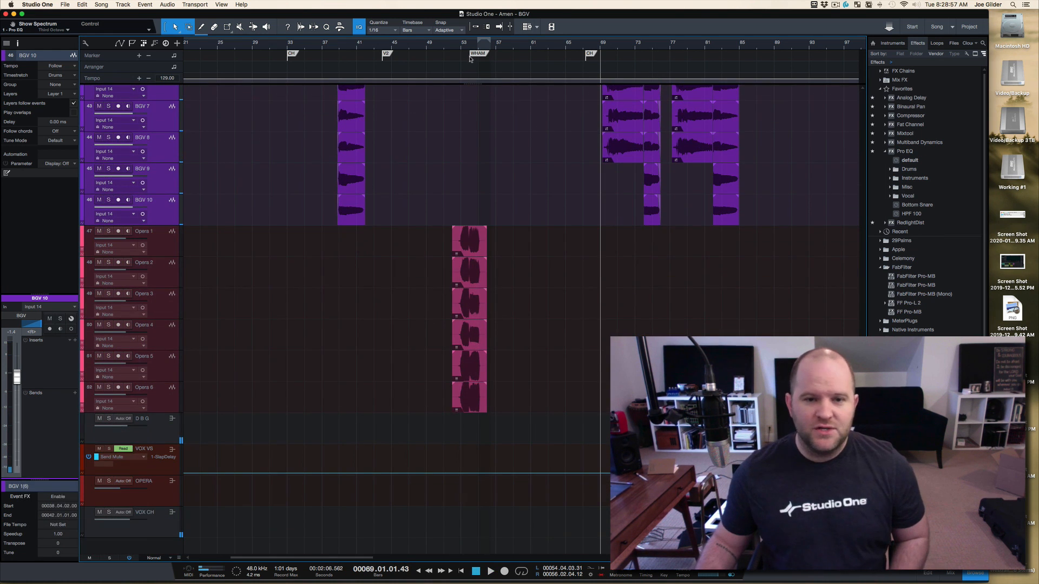
click(459, 44)
click(161, 254)
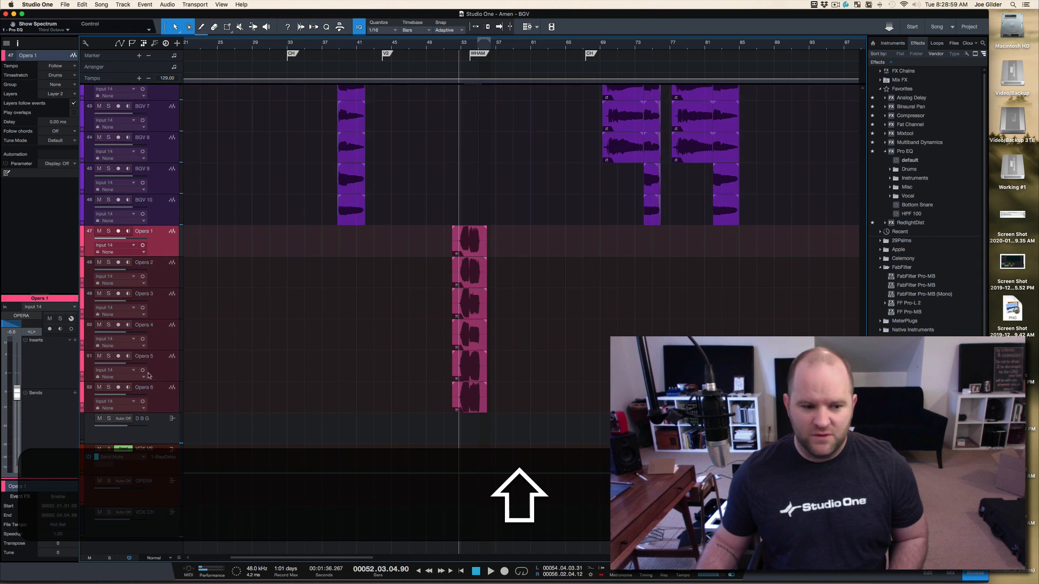
shift+click(157, 407)
key(shift+s)
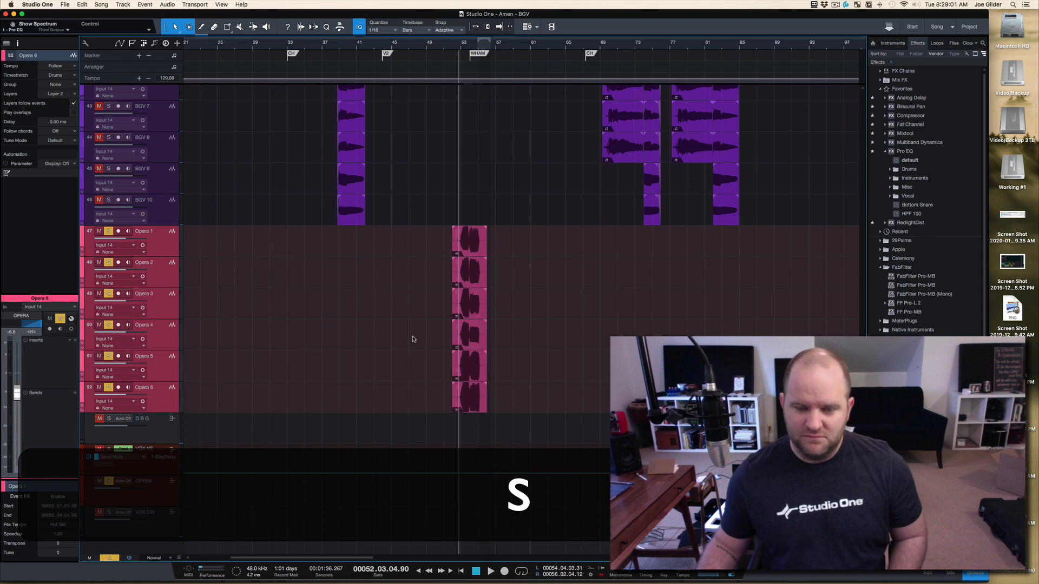
- Play the soloed opera passage, clear the solo on the Opera tracks during playback, and stop
scroll(412, 340, up, 3)
scroll(418, 302, up, 1)
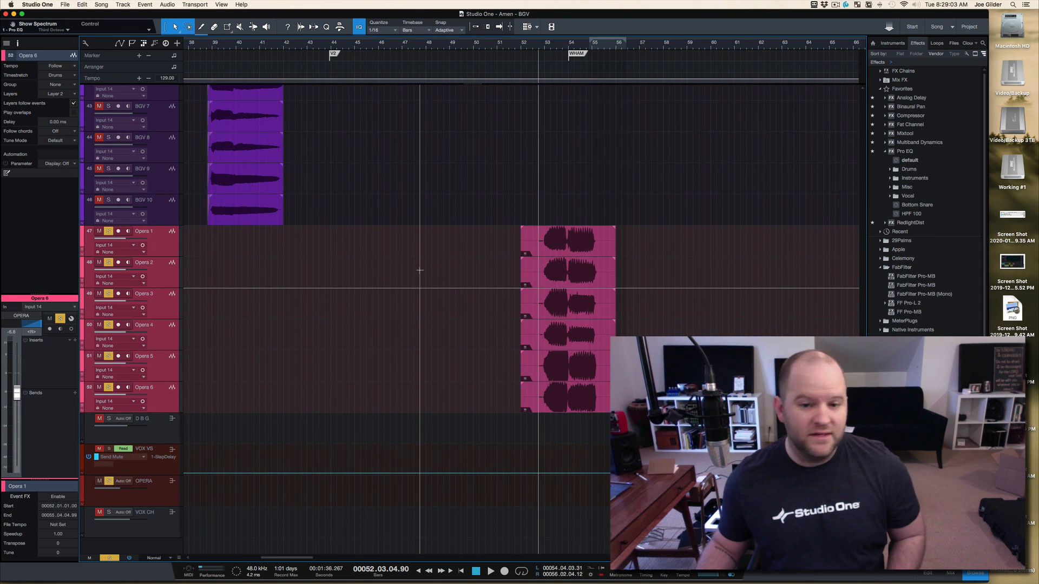
key(space)
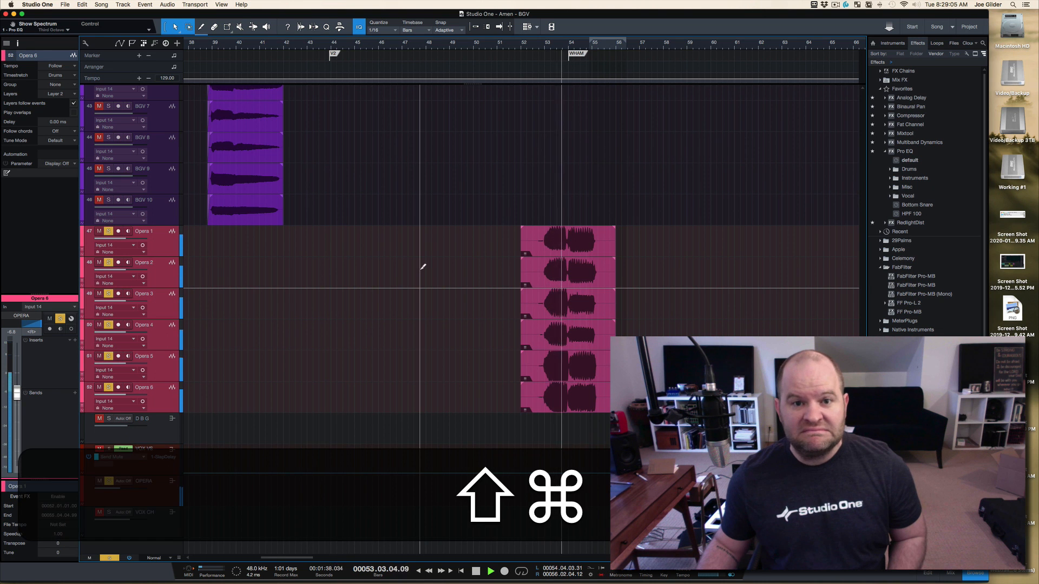
key(shift+cmd+s)
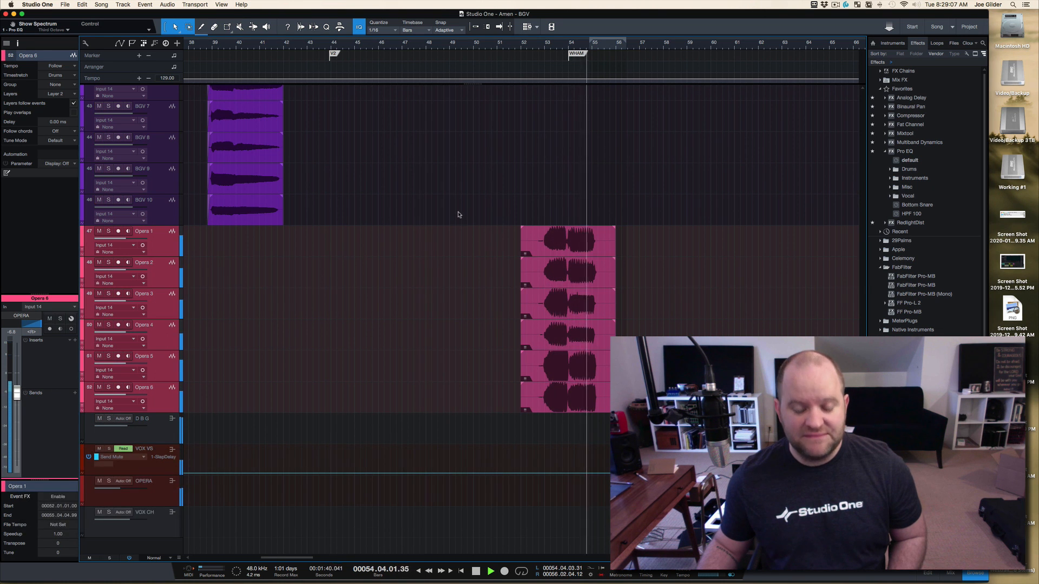
key(space)
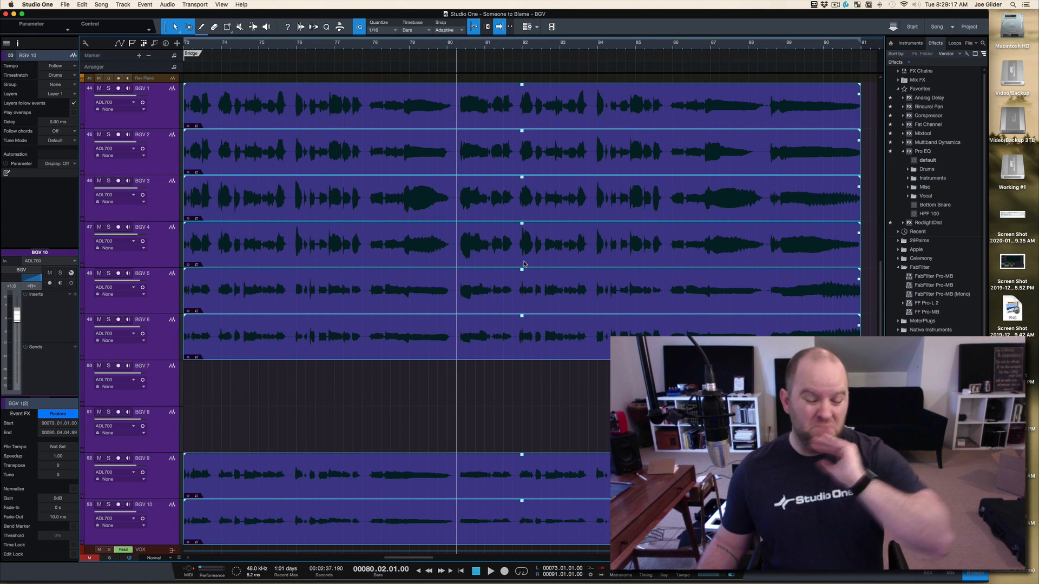
- Play the Someone to Blame bridge from bar 80, toggling solo on BGV 1 to BGV 10 to compare them with the full mix
scroll(524, 265, down, 3)
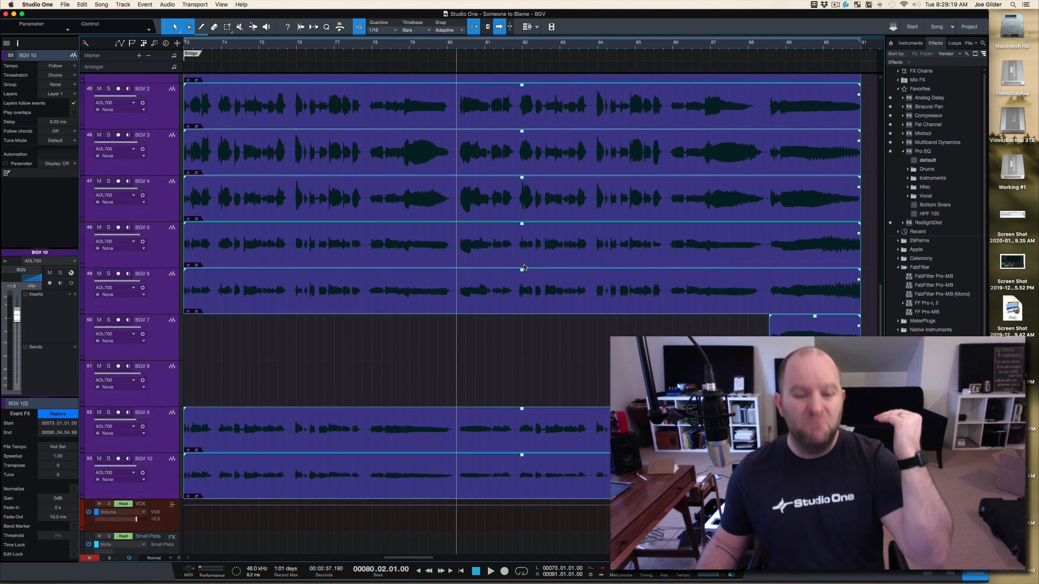
scroll(523, 267, up, 3)
scroll(523, 266, down, 2)
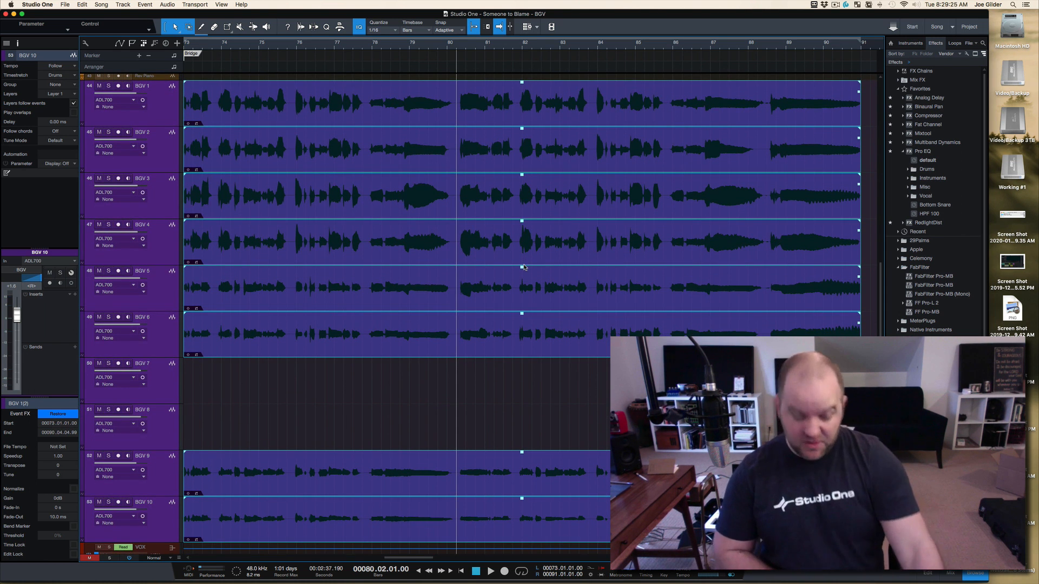
key(space)
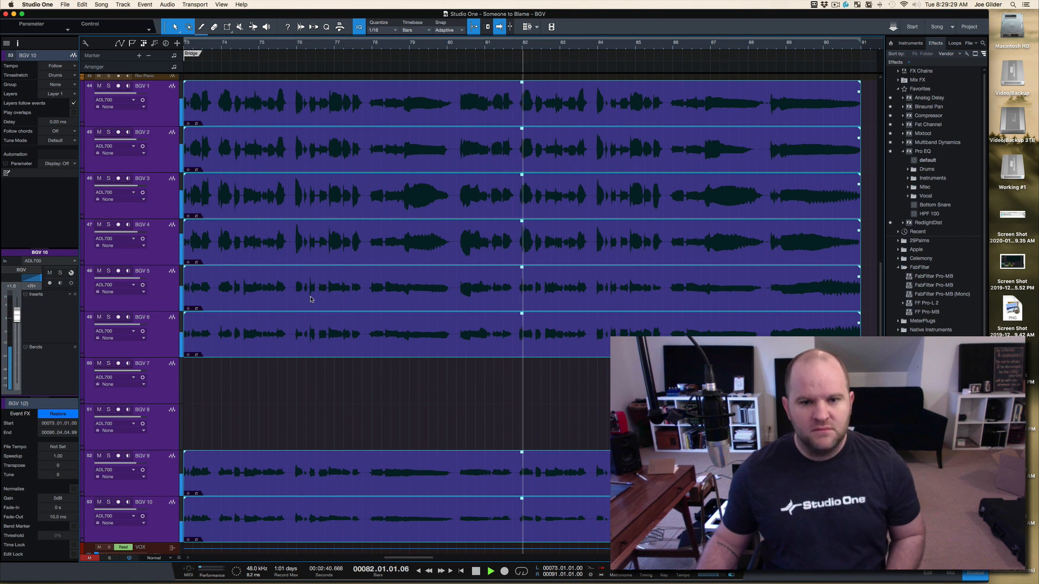
key(s)
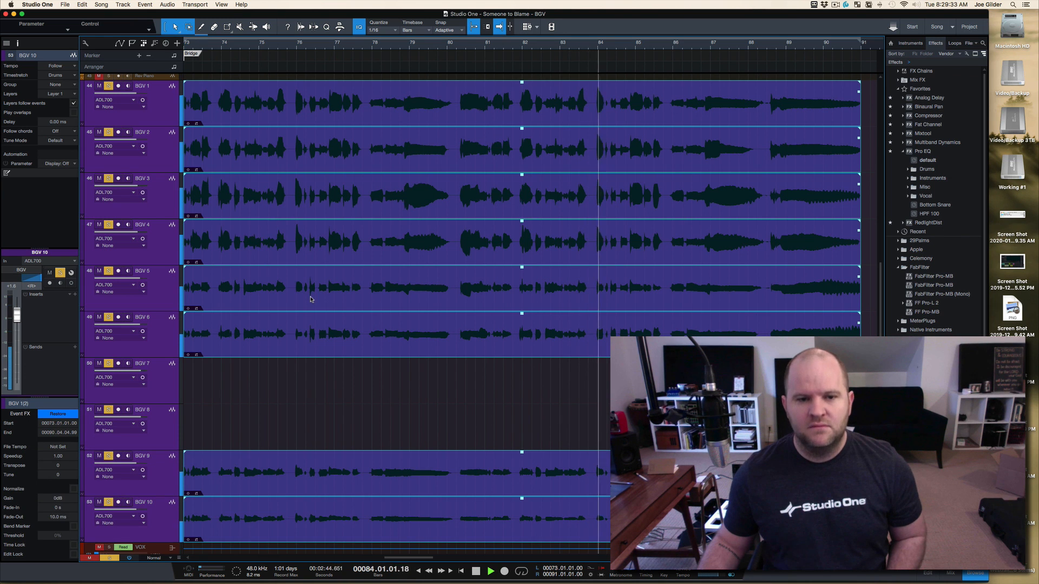
key(s)
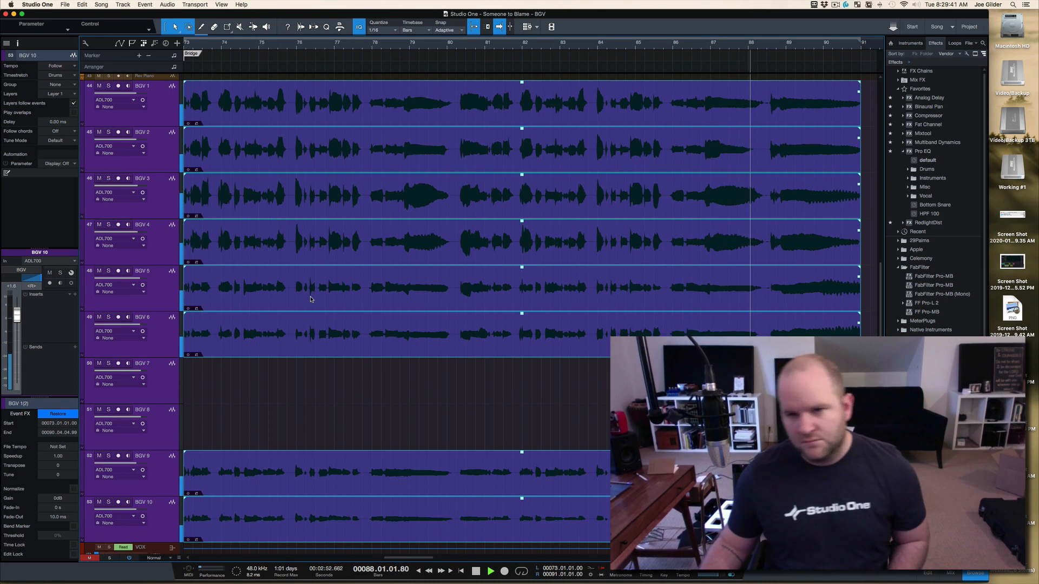
key(s)
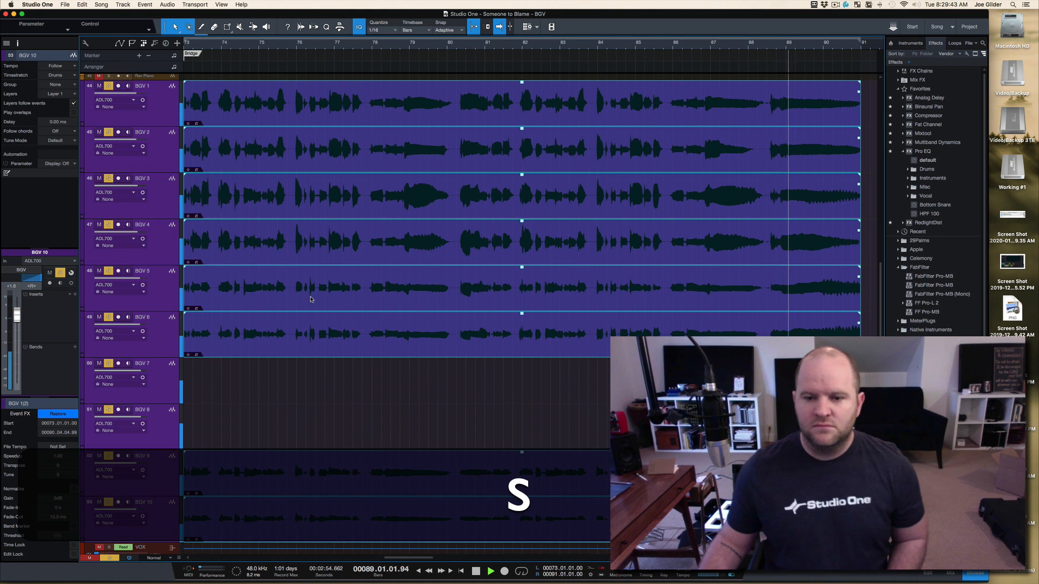
key(s)
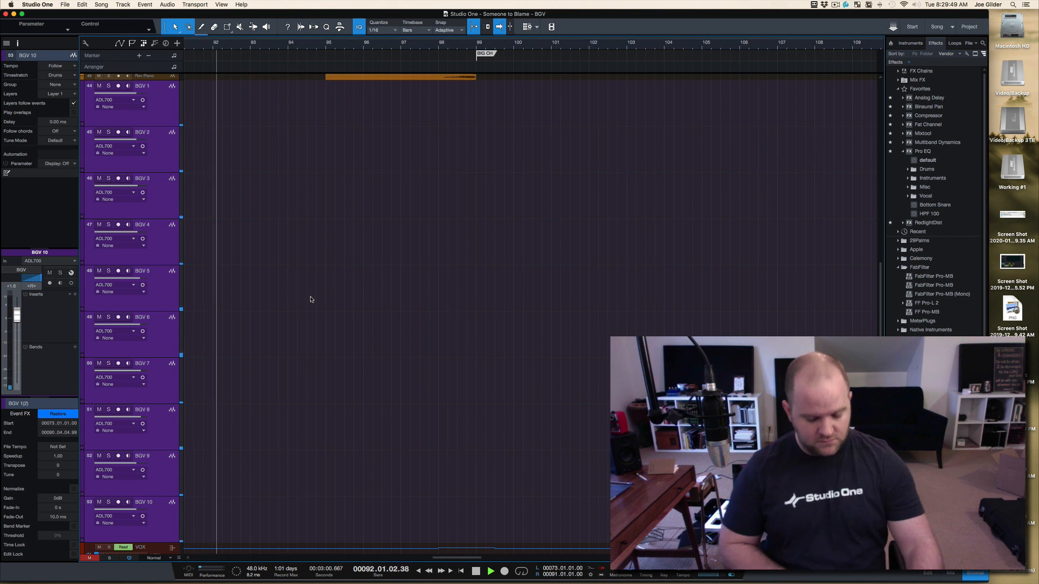
key(space)
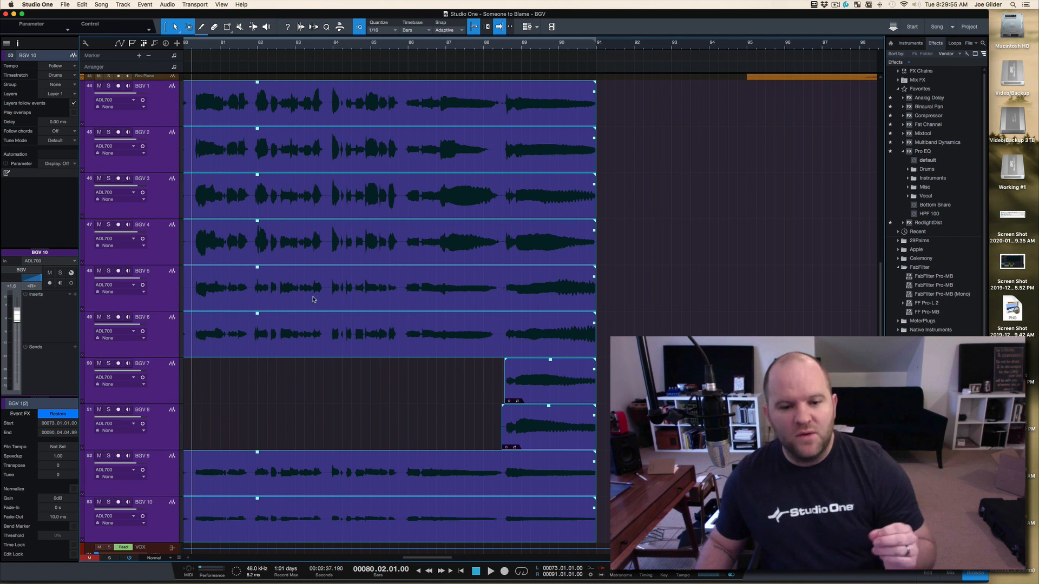
- Examine the layout of the BGV events across the bridge and in an overview of all the song's tracks
scroll(416, 307, up, 4)
scroll(417, 308, down, 5)
scroll(416, 308, left, 4)
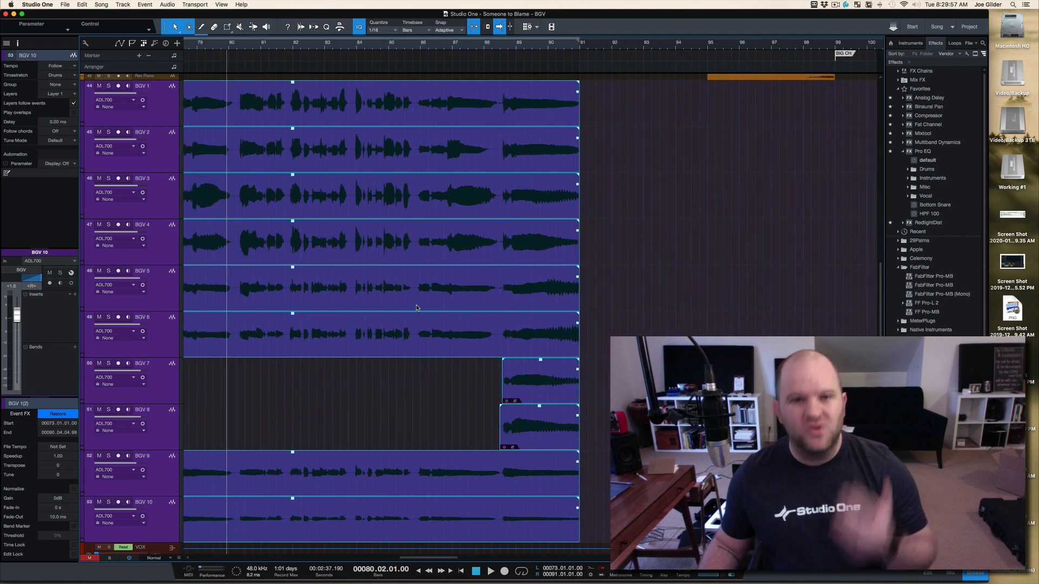
scroll(416, 308, left, 6)
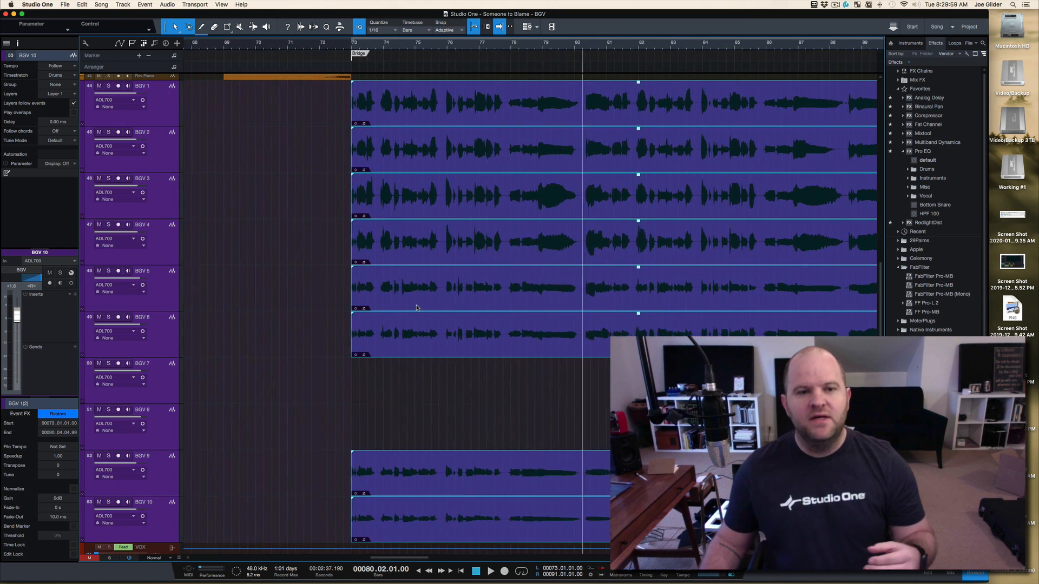
scroll(417, 308, right, 3)
scroll(417, 308, up, 3)
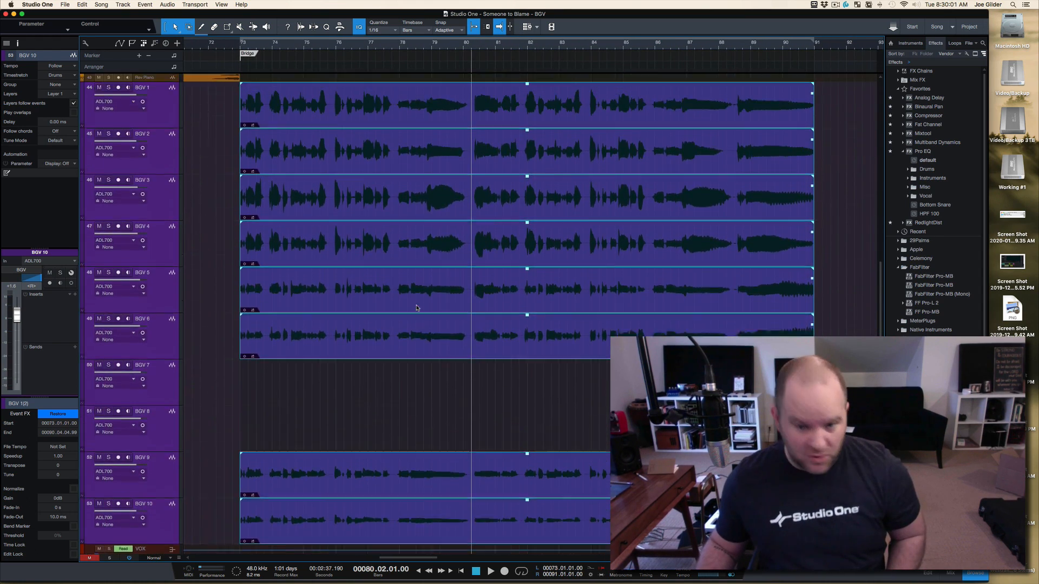
scroll(417, 308, down, 4)
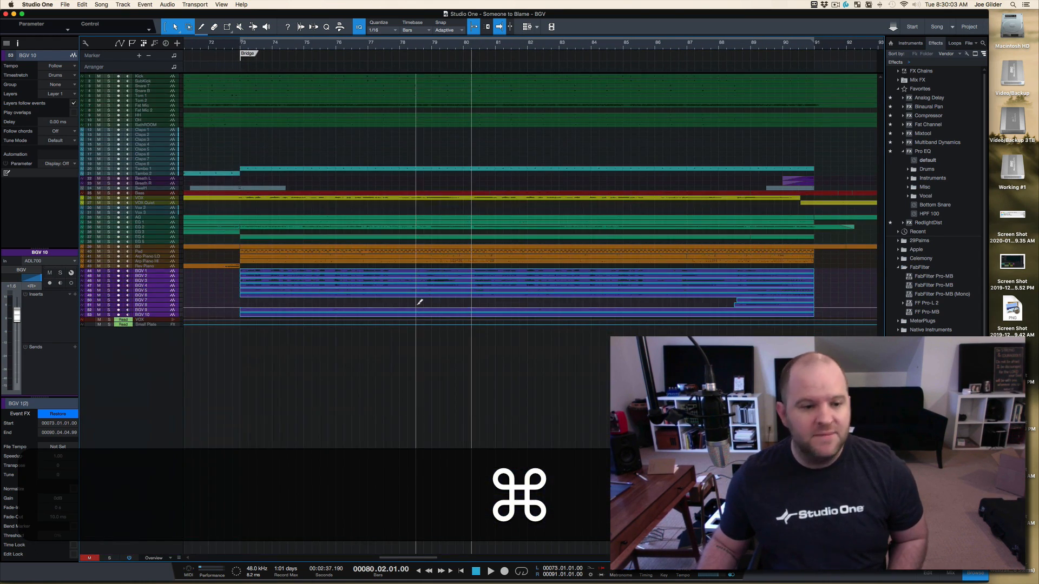
scroll(419, 302, up, 1)
scroll(419, 302, up, 2)
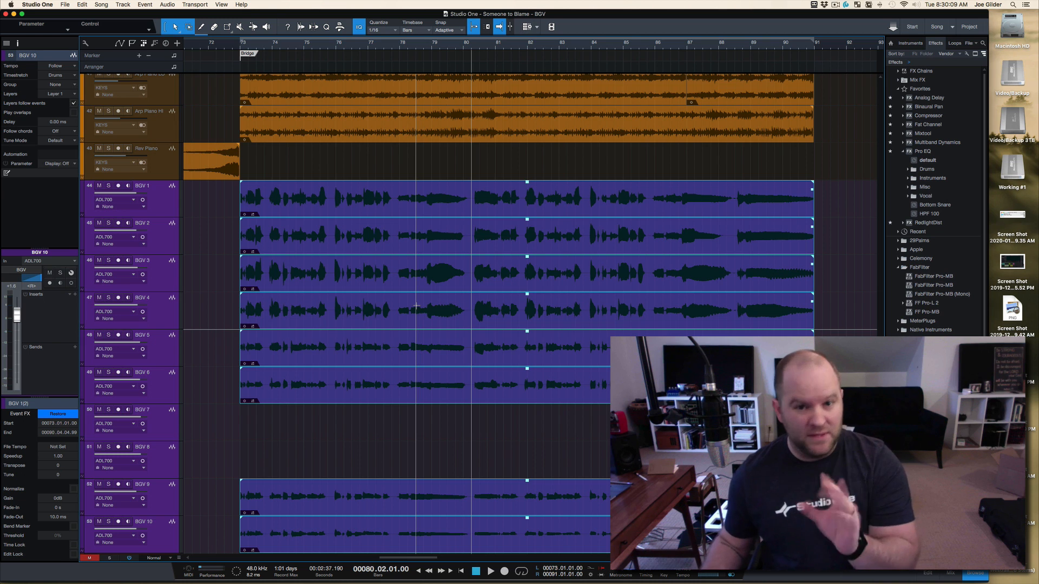
- Select BGV 1 to BGV 6 together, and point out the pairs BGV 1–2, BGV 3–4 and BGV 5–6 by selecting each
click(170, 204)
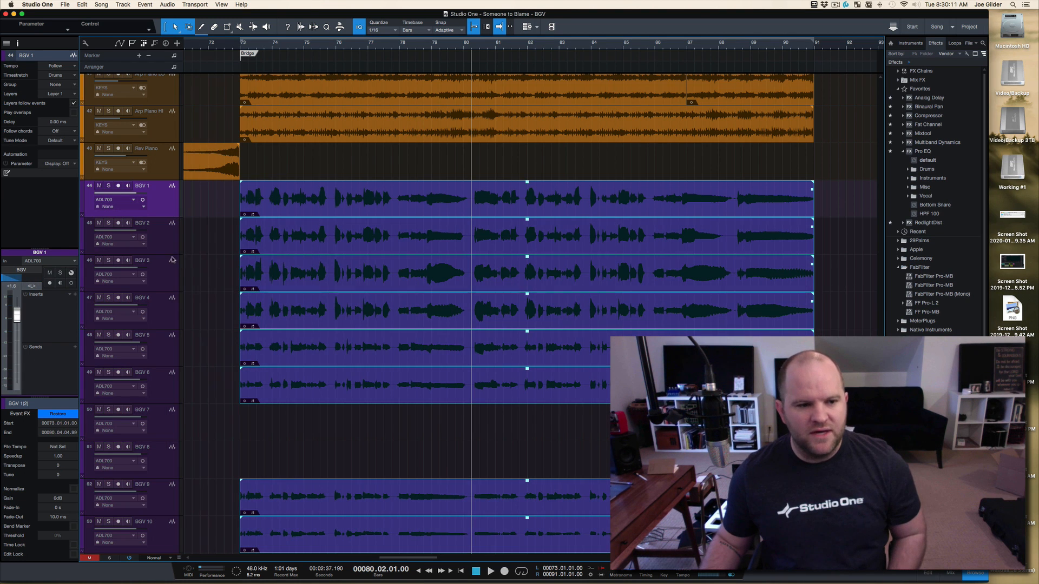
shift+click(173, 391)
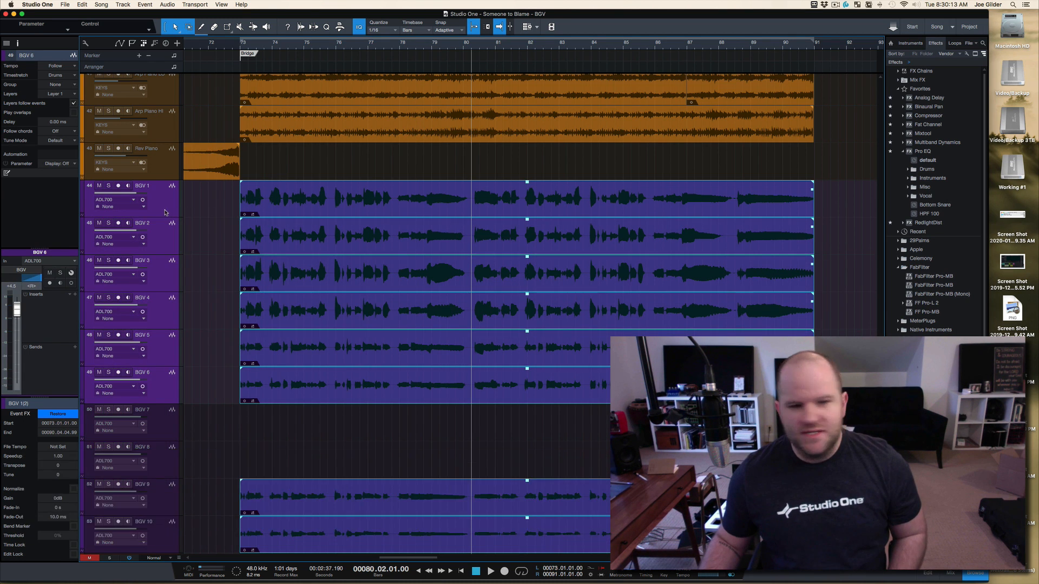
shift+click(164, 238)
click(163, 277)
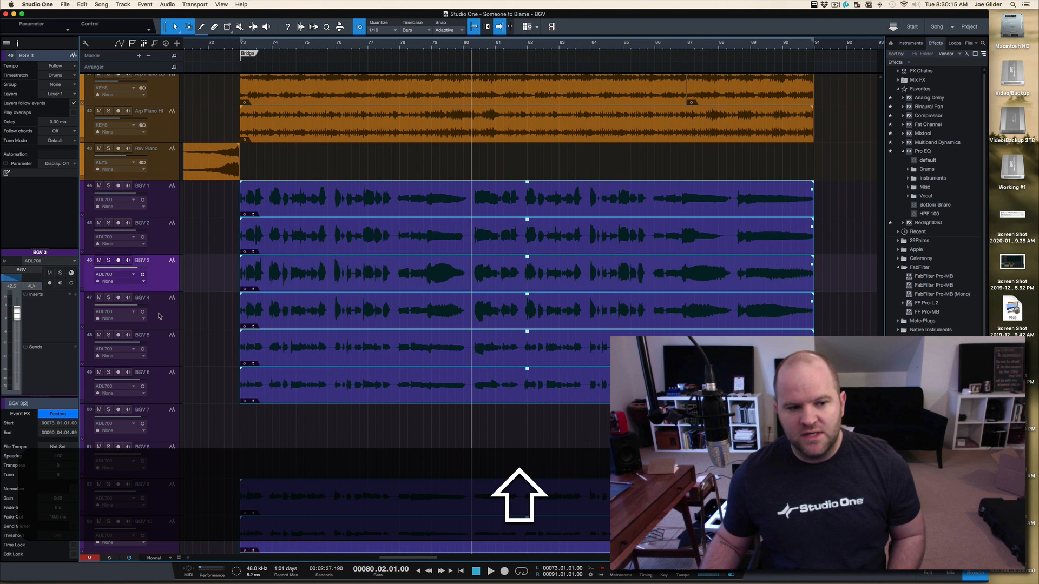
shift+click(161, 316)
click(161, 358)
shift+click(163, 387)
- Select the track pair BGV 7 and BGV 8, followed by the pair BGV 9 and BGV 10
scroll(226, 389, down, 1)
scroll(225, 388, down, 2)
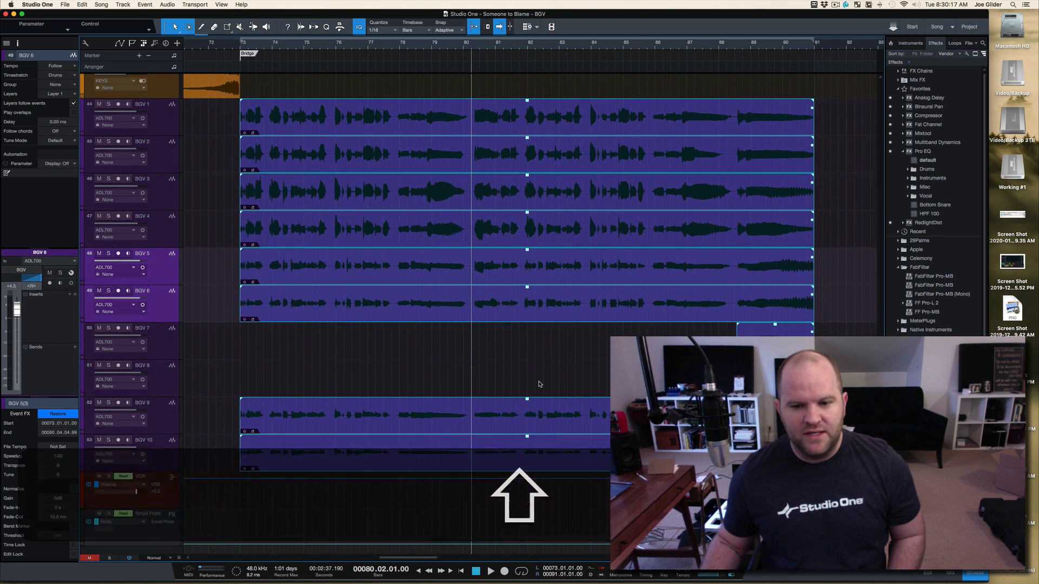
click(161, 343)
shift+click(159, 395)
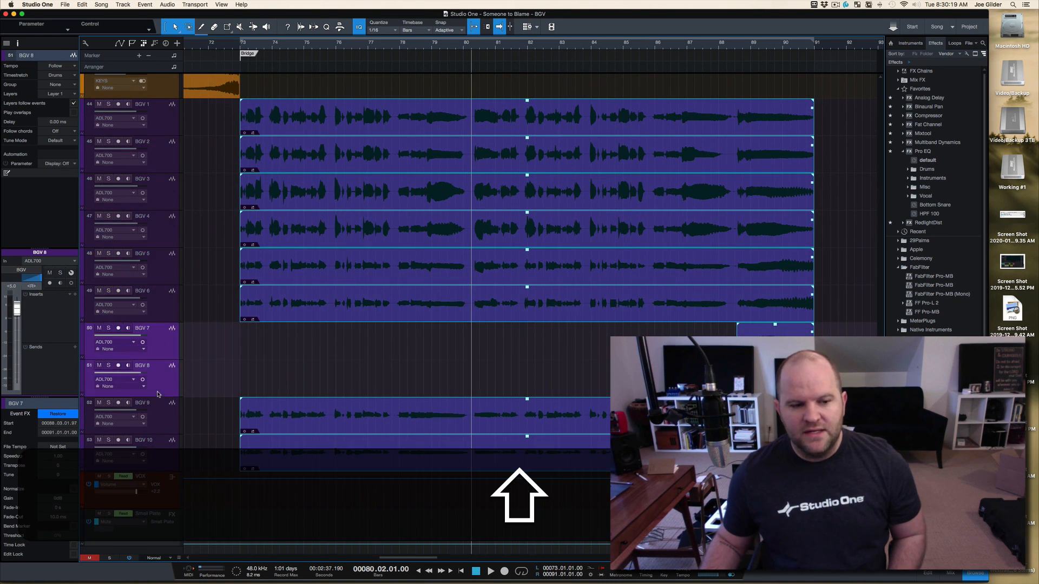
click(167, 413)
shift+click(163, 438)
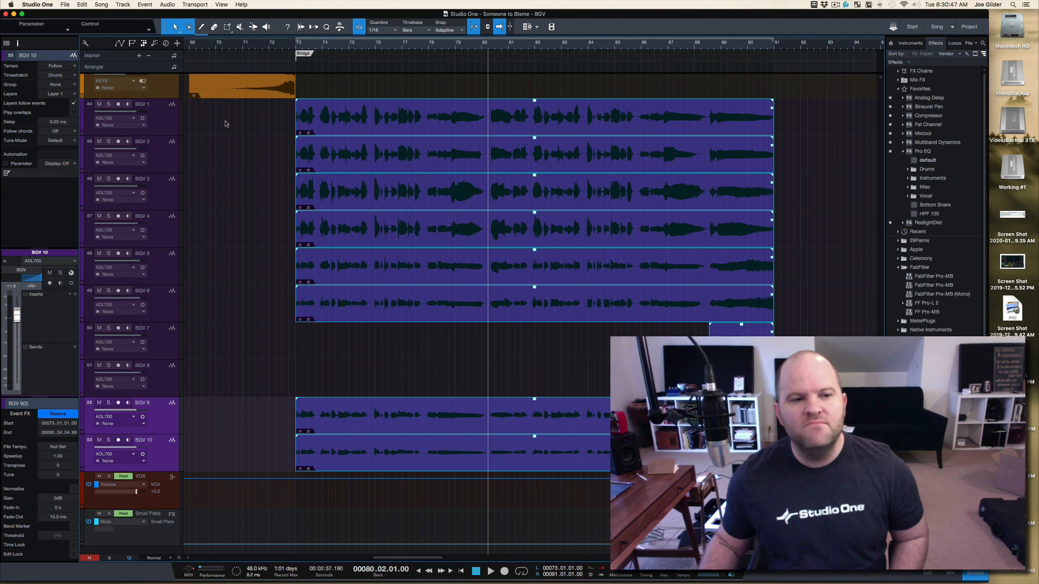
- Select BGV 1 to BGV 10 together and solo the BGV bus in the mixer
click(159, 113)
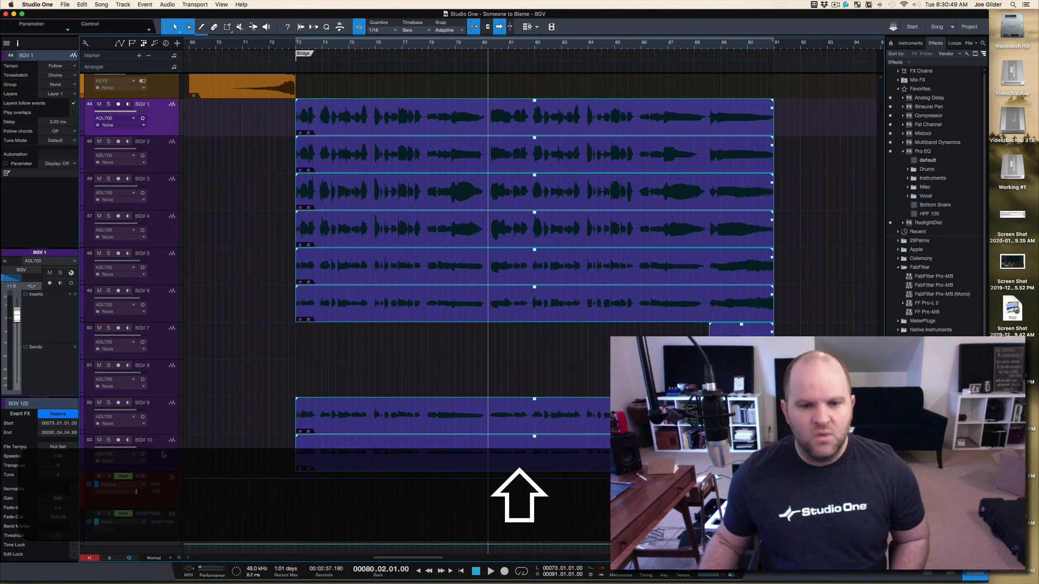
shift+click(163, 455)
key(F3)
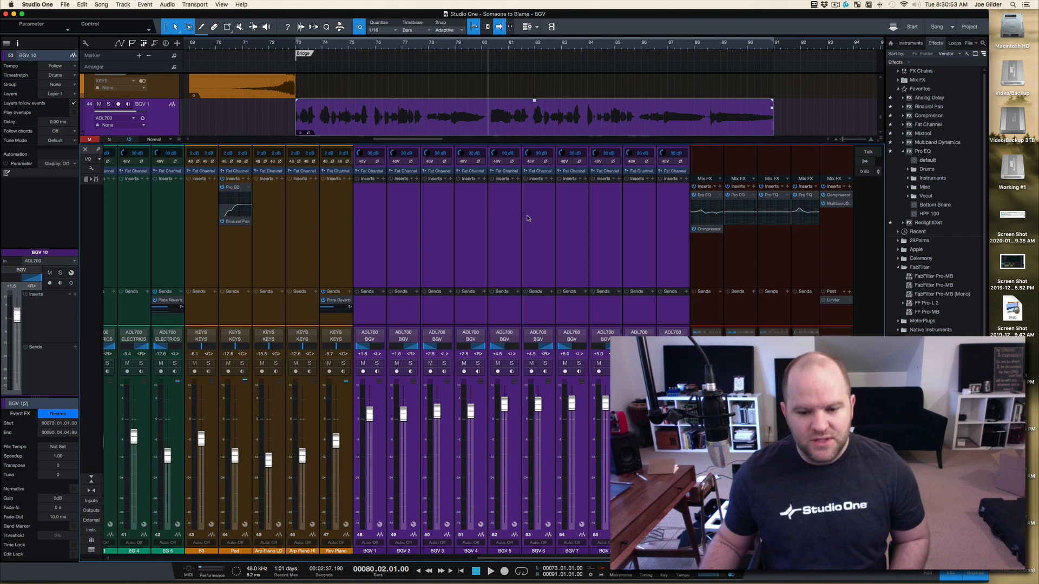
scroll(528, 219, right, 5)
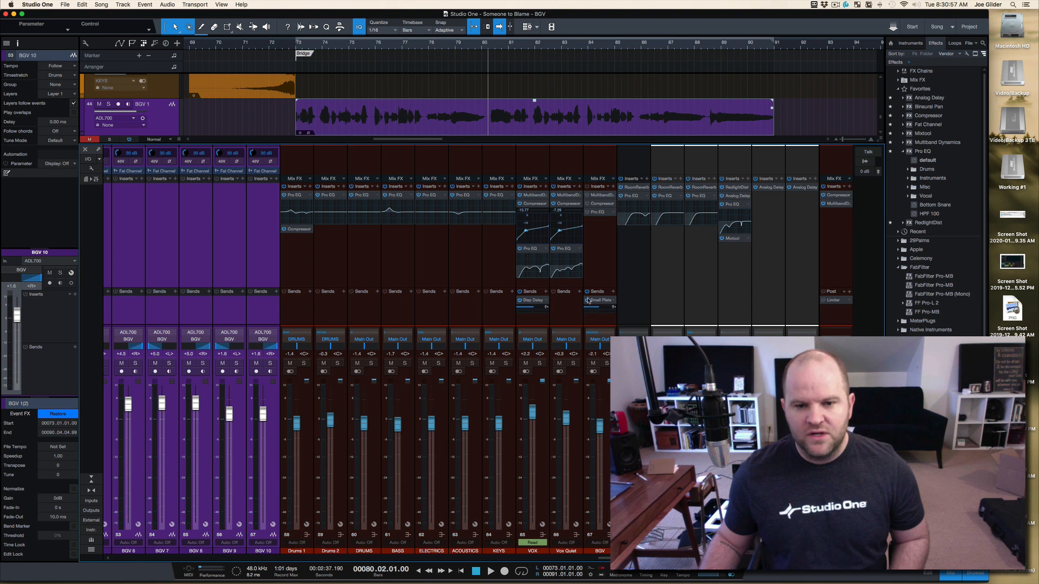
click(606, 363)
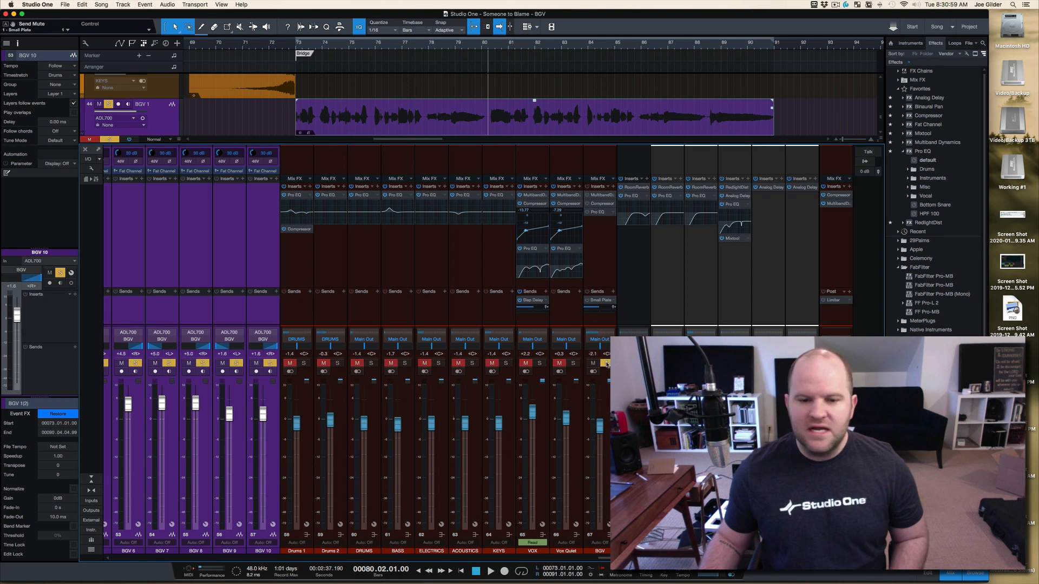
- Play the soloed background vocals from bar 80, viewing them in both the arrangement and the mixer
key(F3)
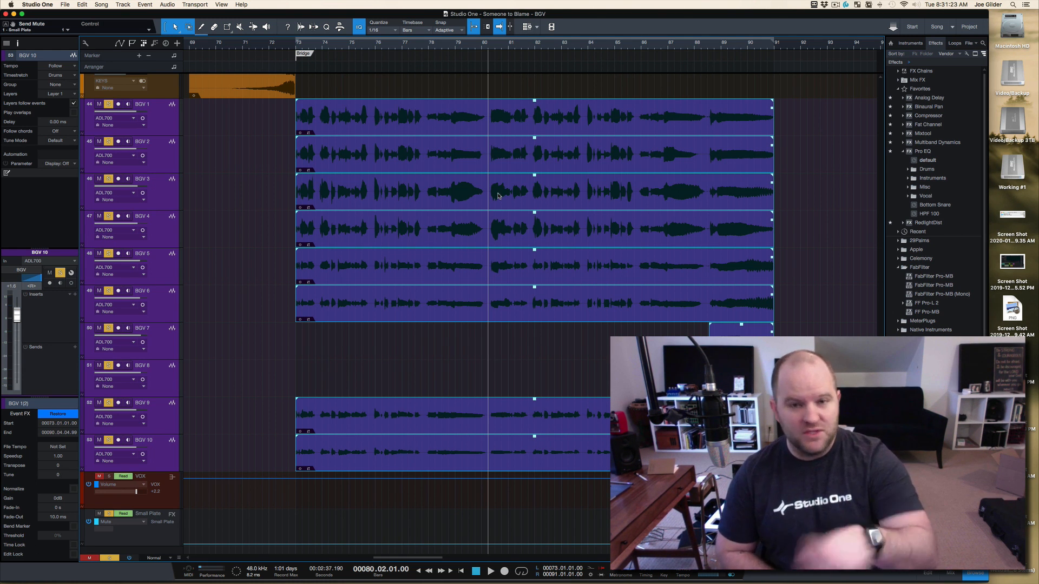
key(space)
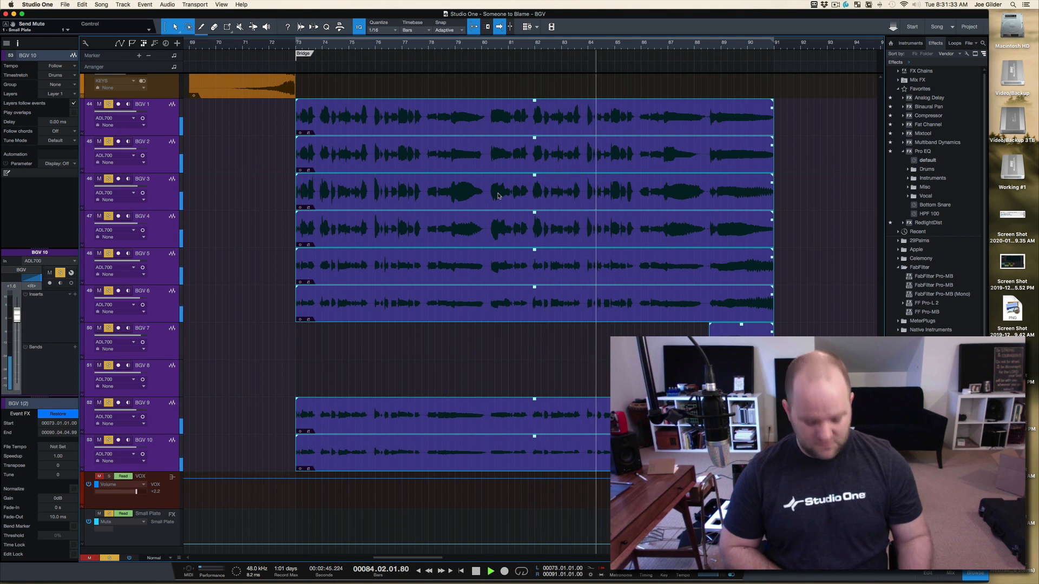
key(F3)
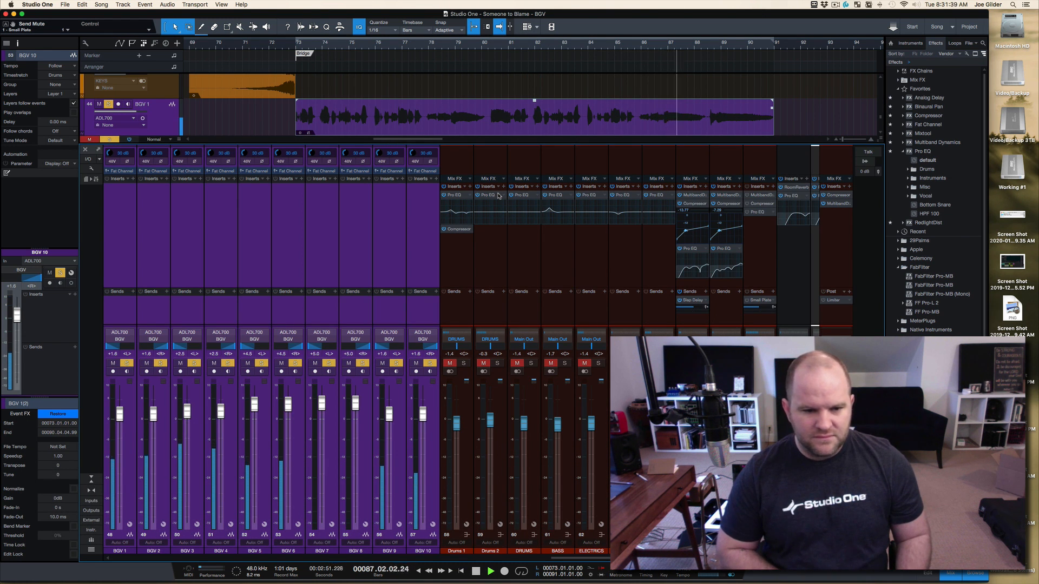
key(space)
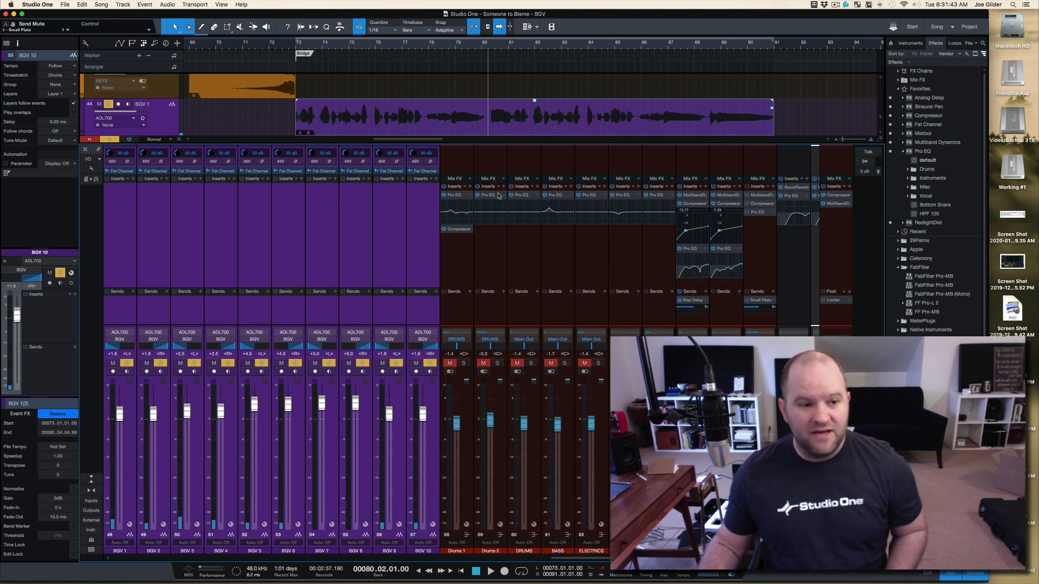
key(F3)
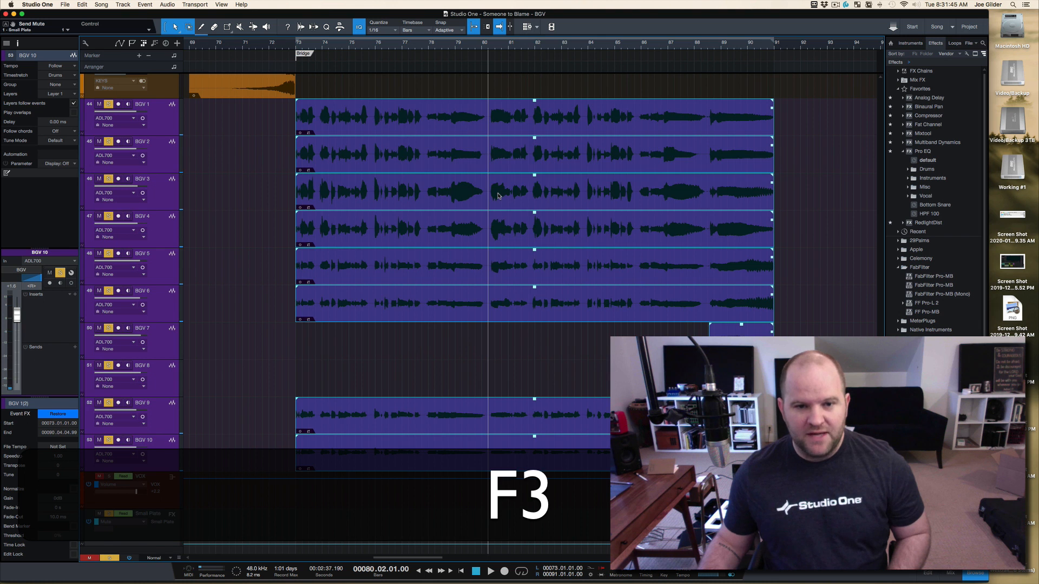
- Clear all solos and play the full mix of the bridge from bar 80
key(F3)
key(F3)
key(w)
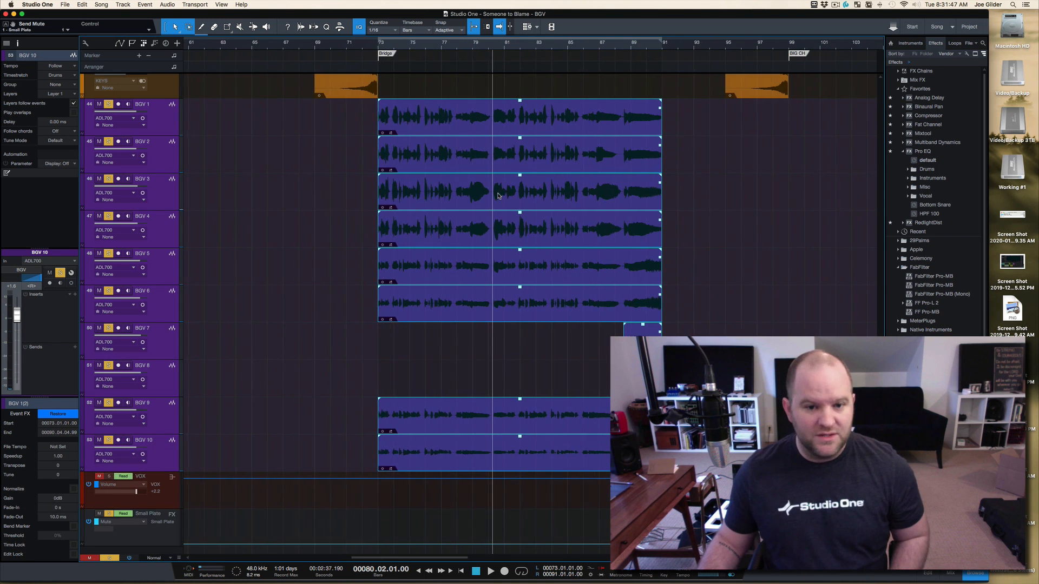
key(shift+super+s)
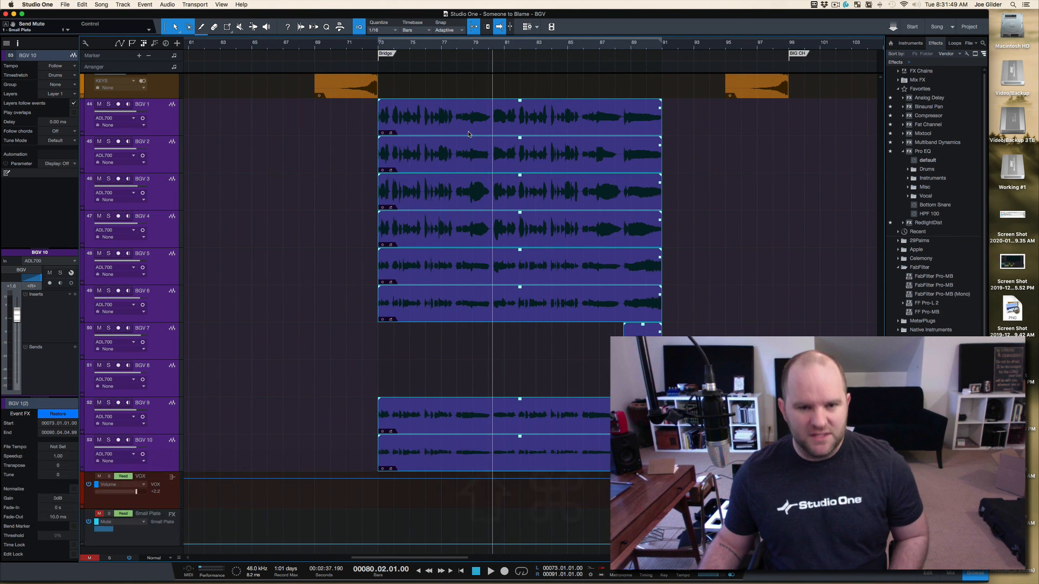
key(space)
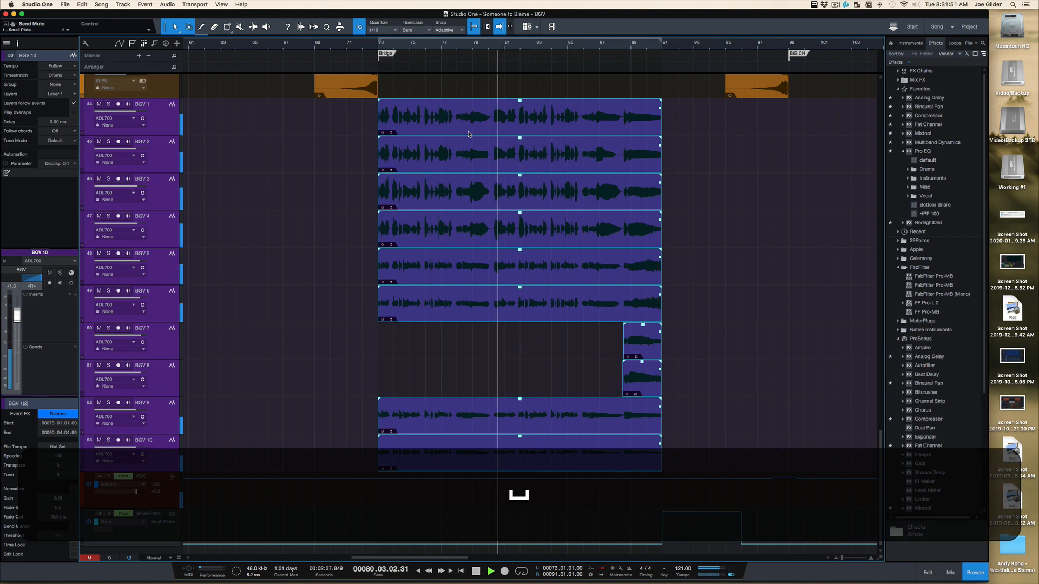
- Lower the BGV bus fader to about -12.7 dB during playback, stop, and undo the level change
key(F3)
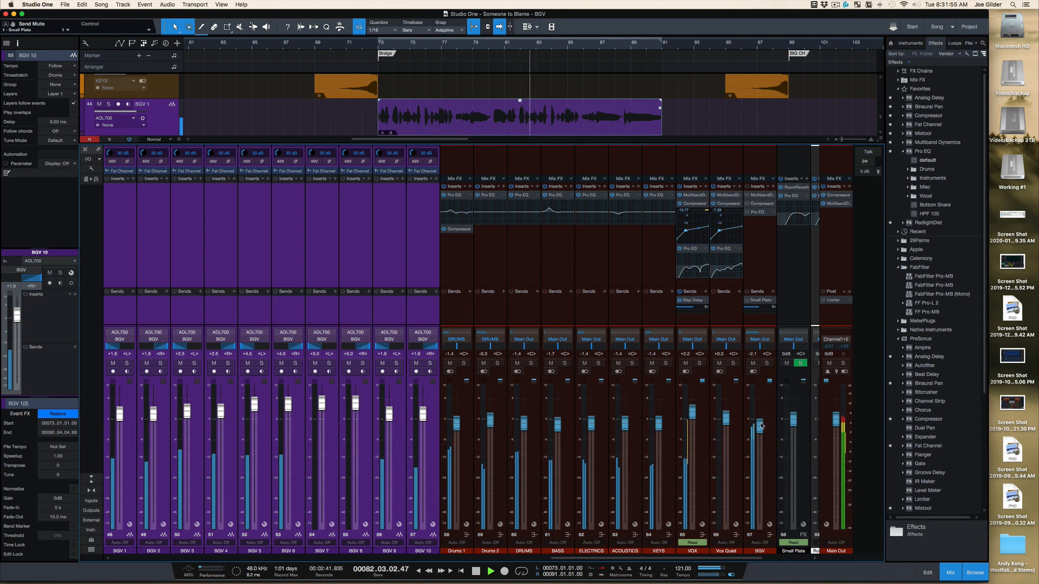
drag(761, 426, 764, 455)
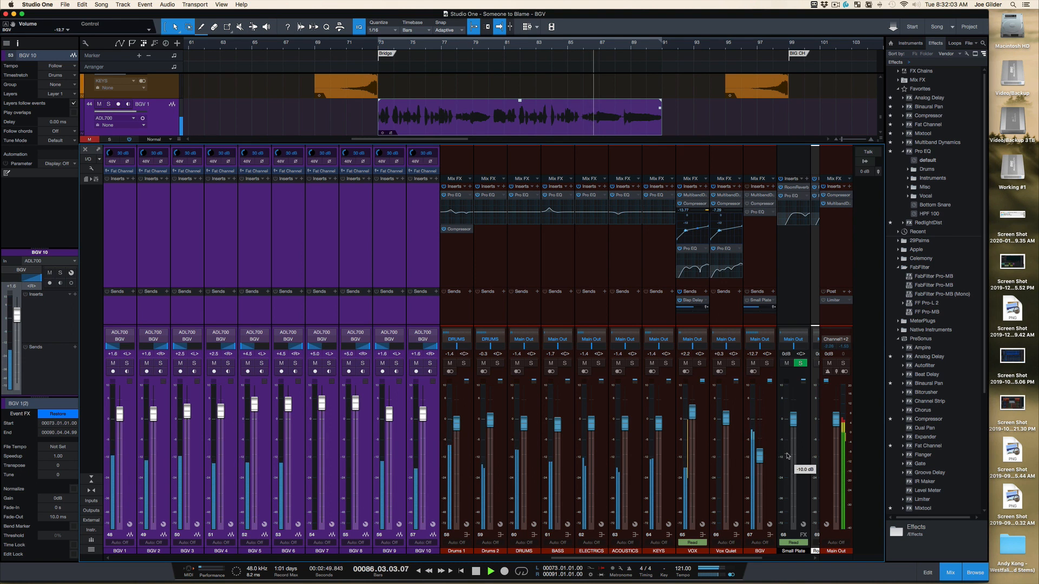
key(space)
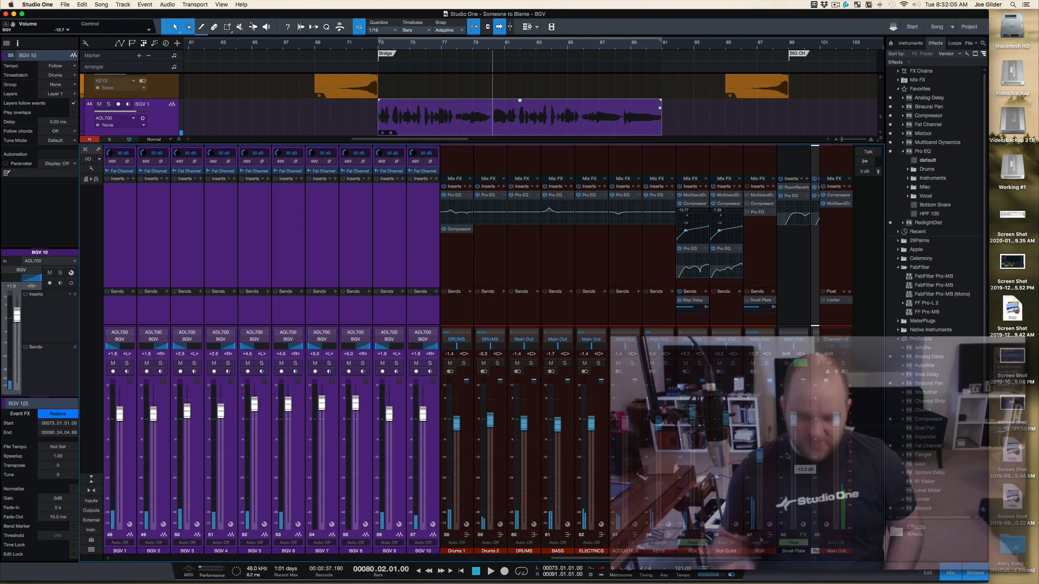
key(super+z)
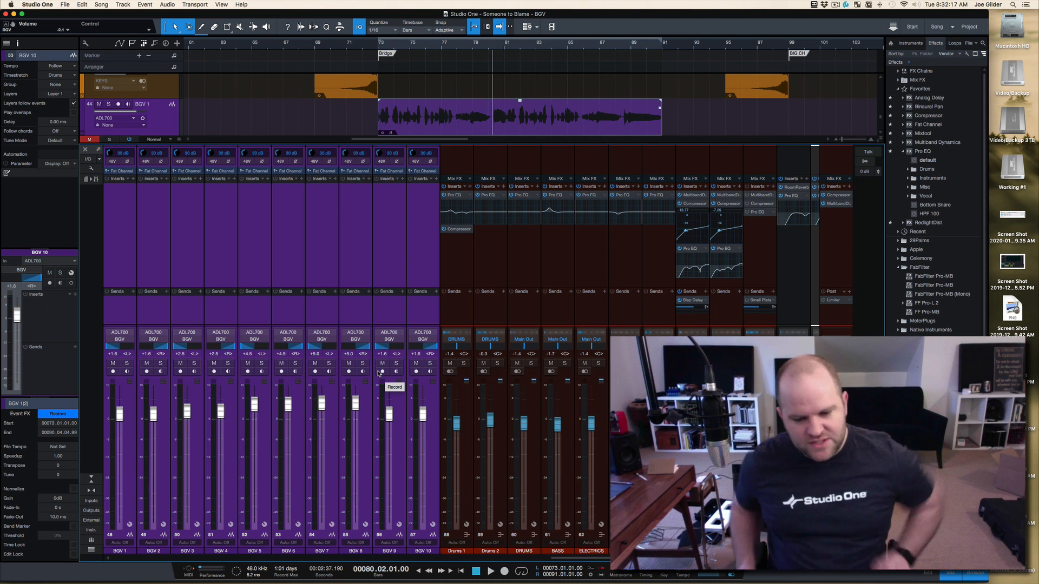
- Remove all insert effects from the BGV bus
key(F3)
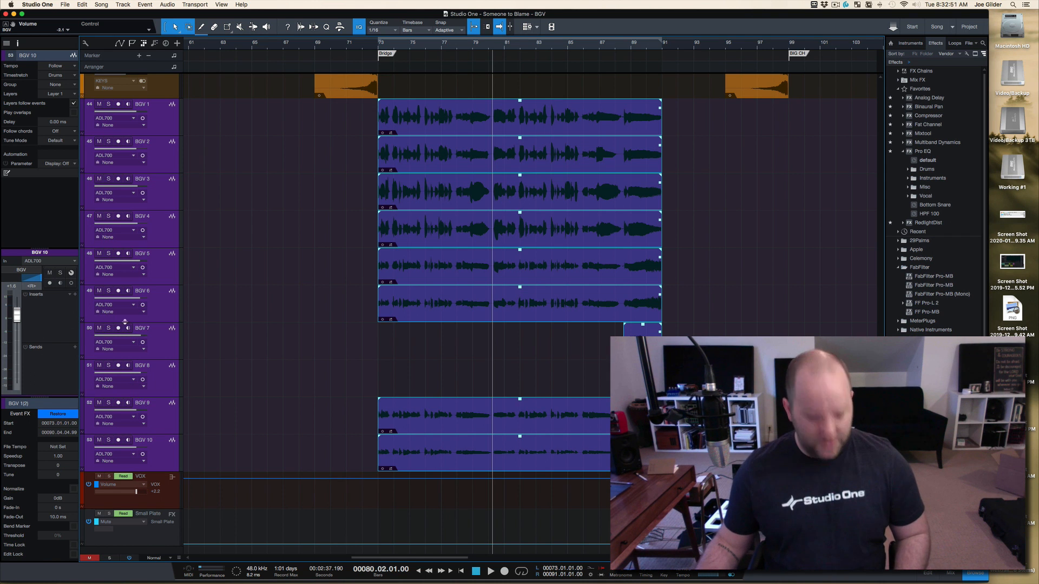
key(F3)
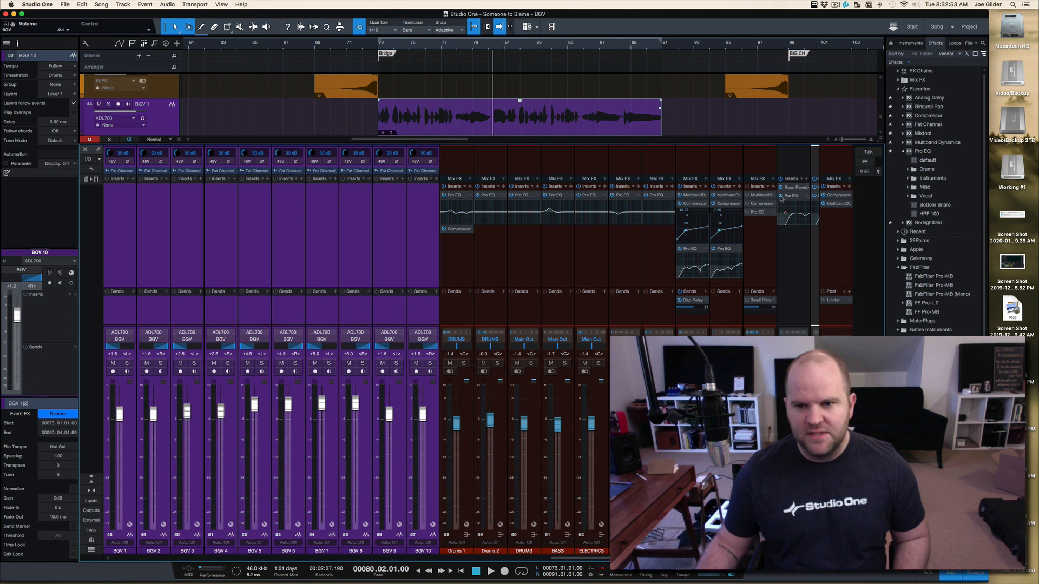
click(767, 187)
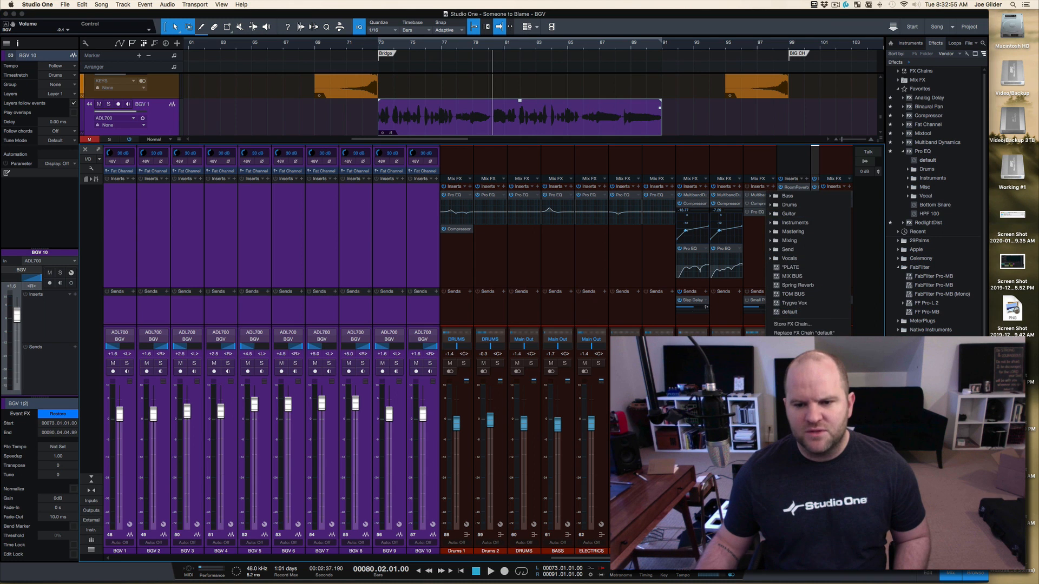
click(788, 357)
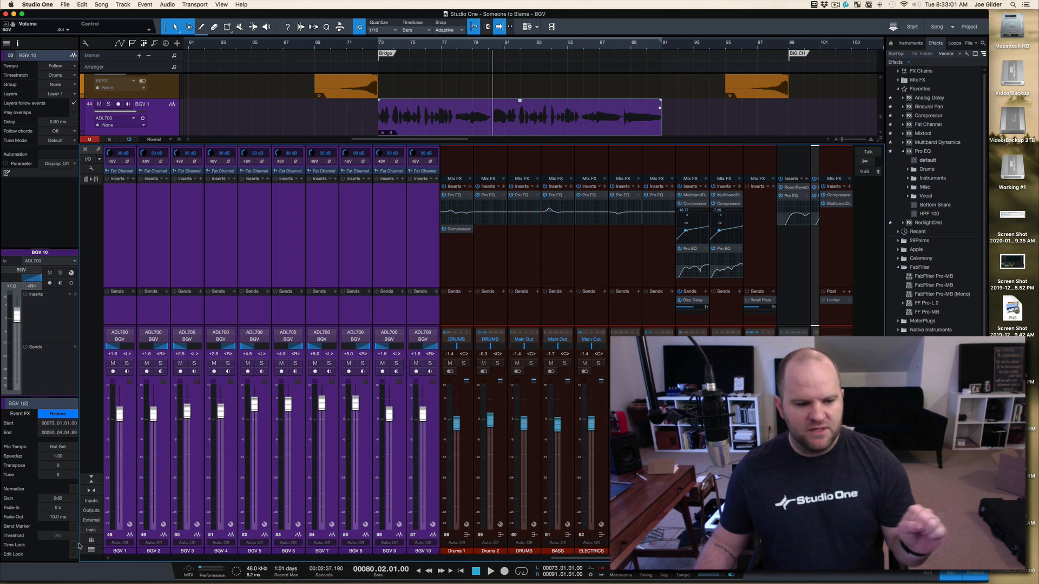
- Limit the mixer to BGV 1–10, the BGV bus, the effects channels and Main Out, and select BGV 1 to BGV 10
click(90, 550)
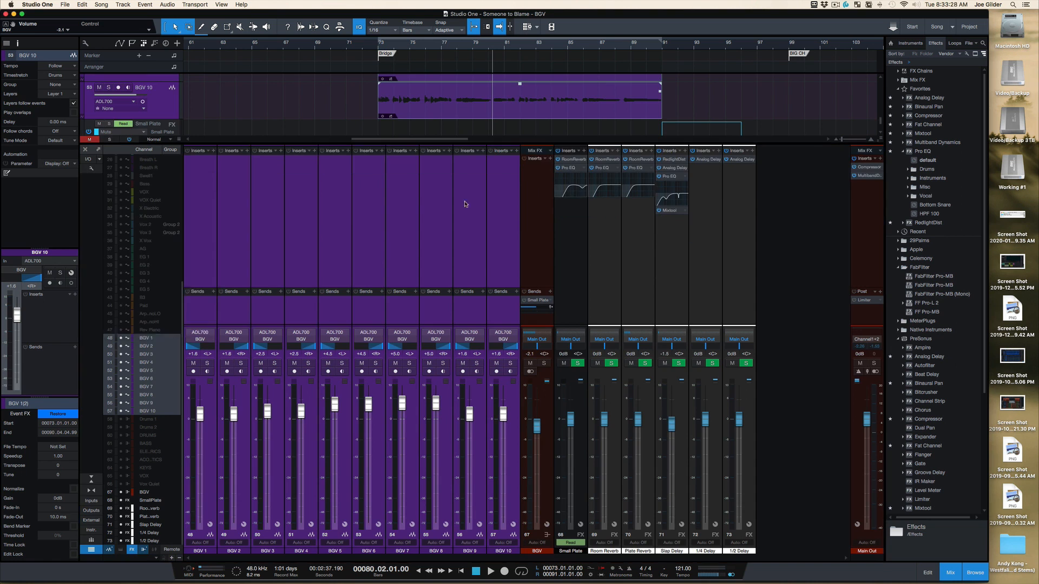
key(F3)
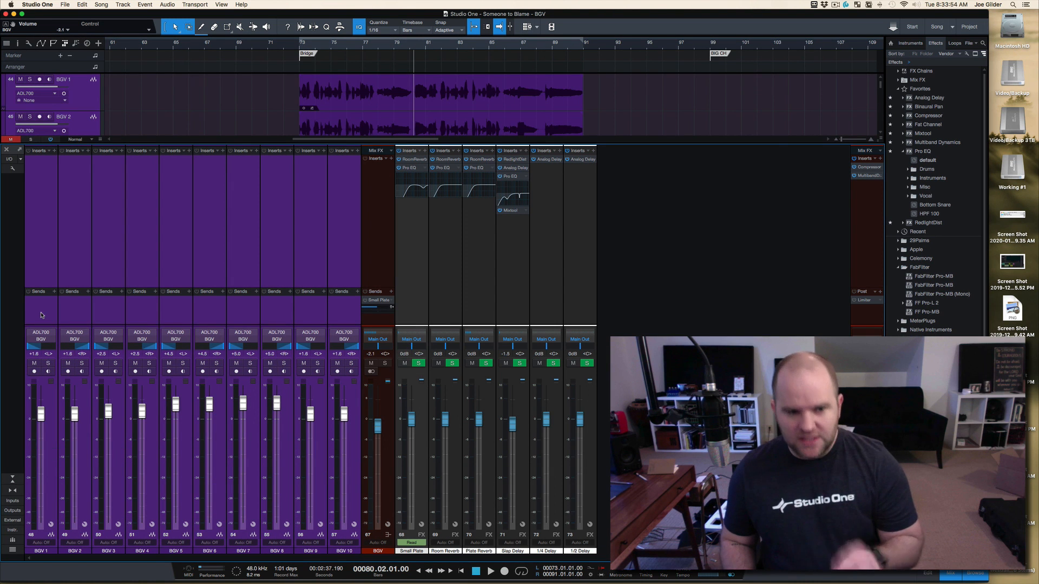
click(50, 254)
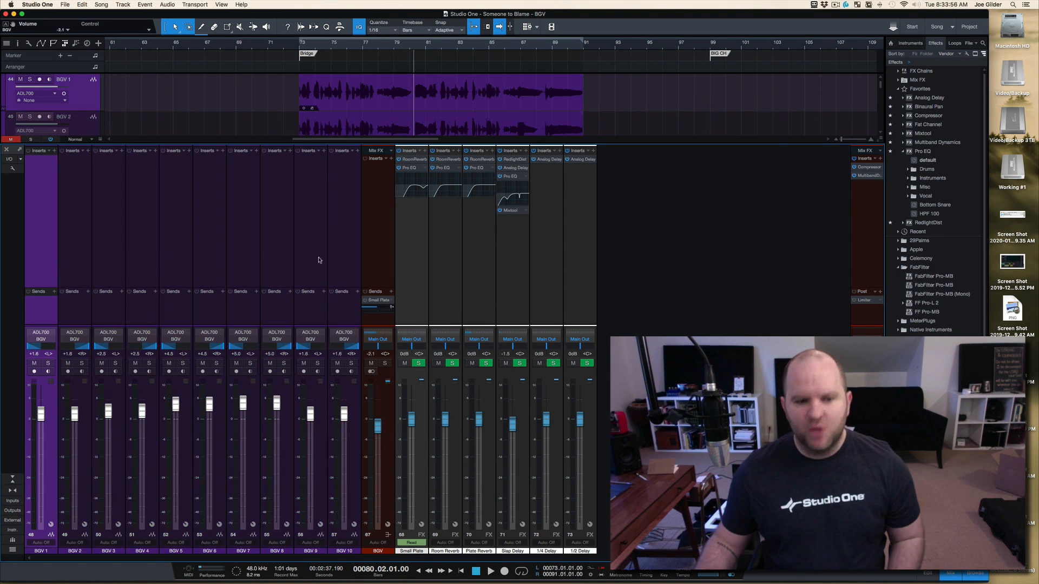
shift+click(350, 260)
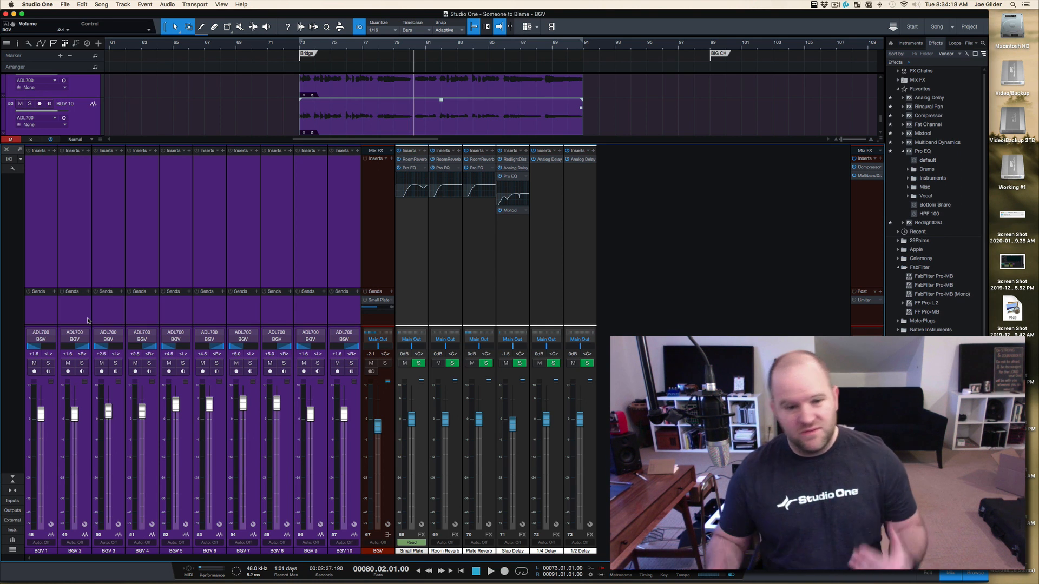
- Point out the BGV bus and BGV 10, and remove the Small Plate send from the BGV bus
click(379, 222)
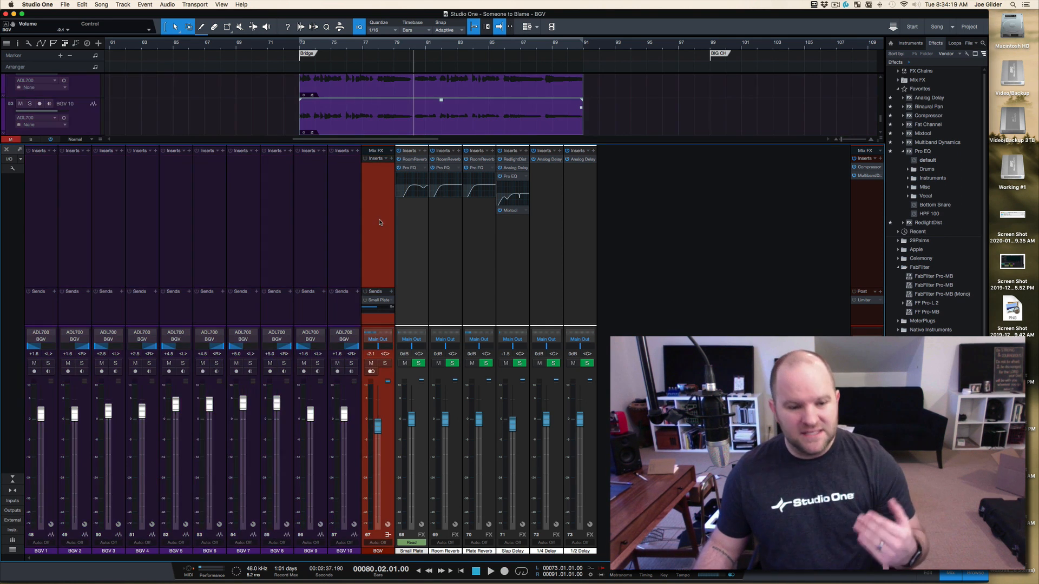
click(344, 236)
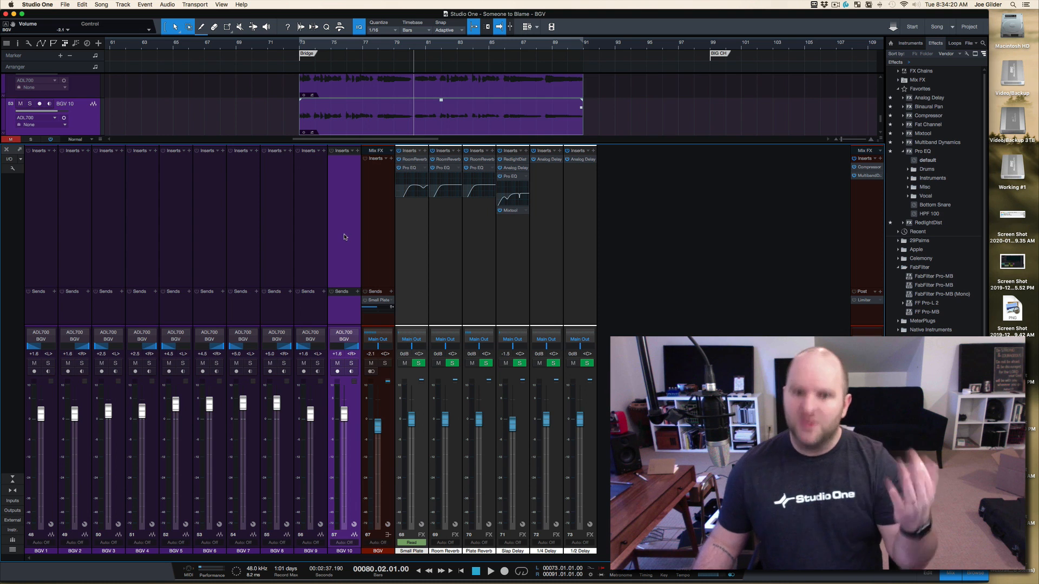
click(392, 301)
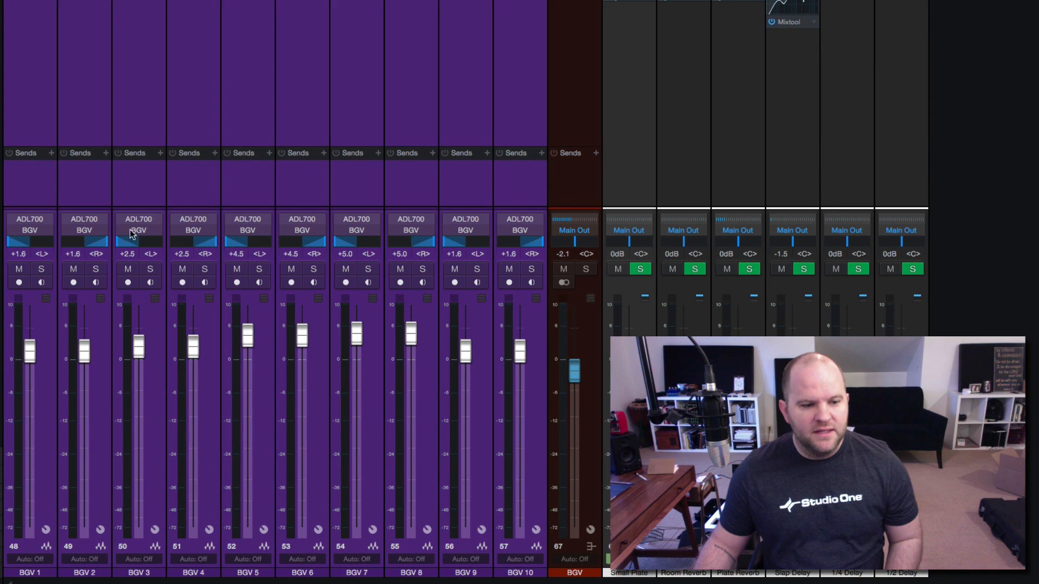
- Point out the left- and right-panned channel pairs BGV 1–2 and BGV 3–4 by selecting each pair
click(63, 192)
shift+click(42, 195)
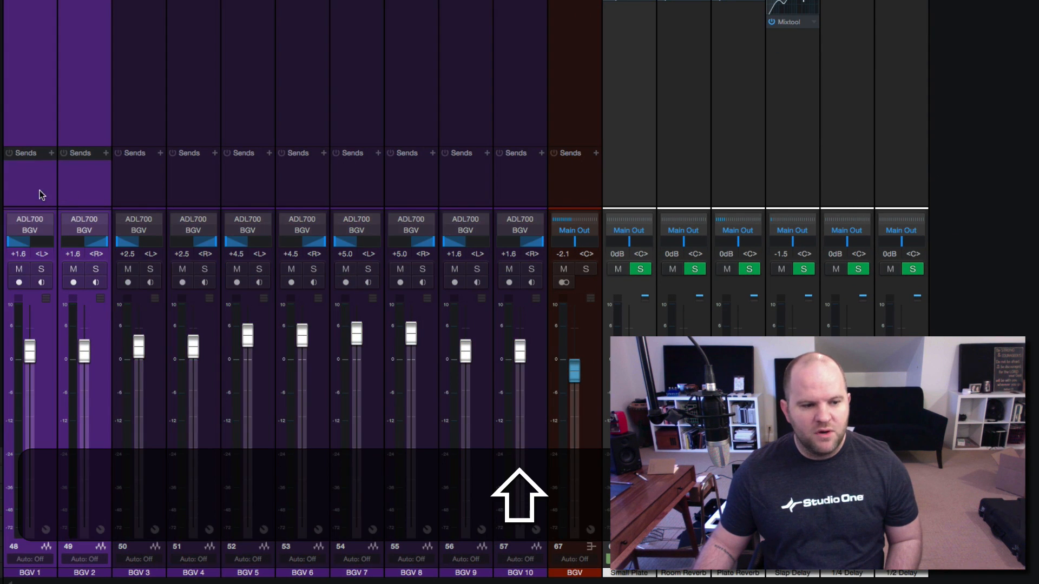
click(143, 186)
shift+click(191, 186)
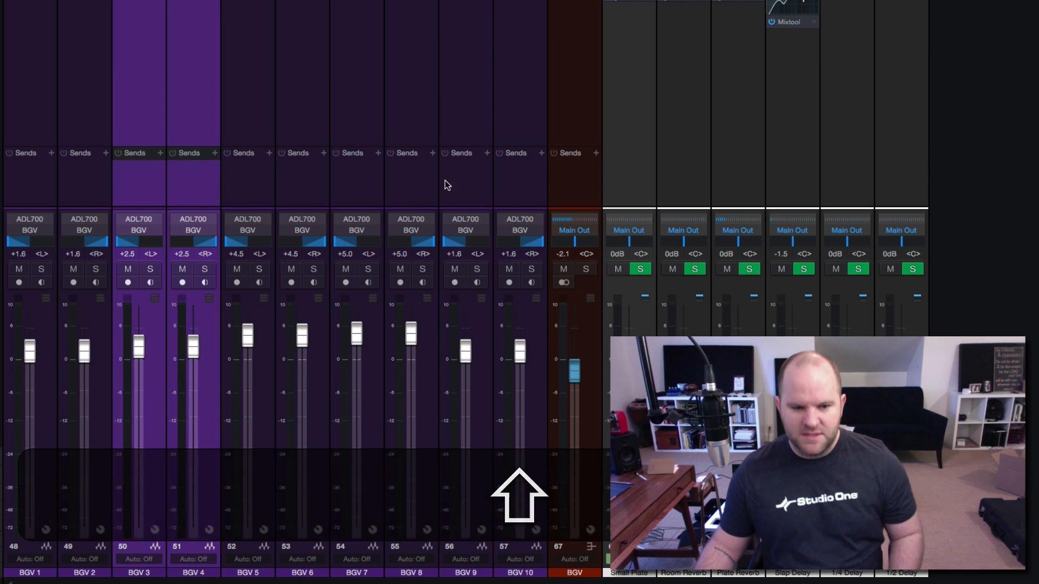
- Point out the BGV bus, the effects channels from Small Plate to 1/2 Delay, and Room Reverb by selecting them
click(576, 169)
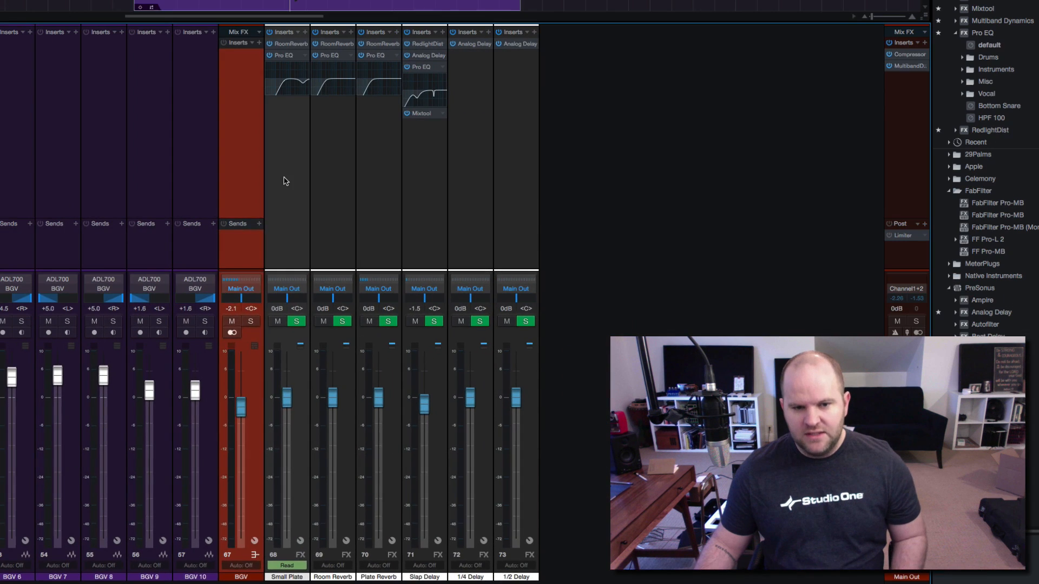
click(624, 97)
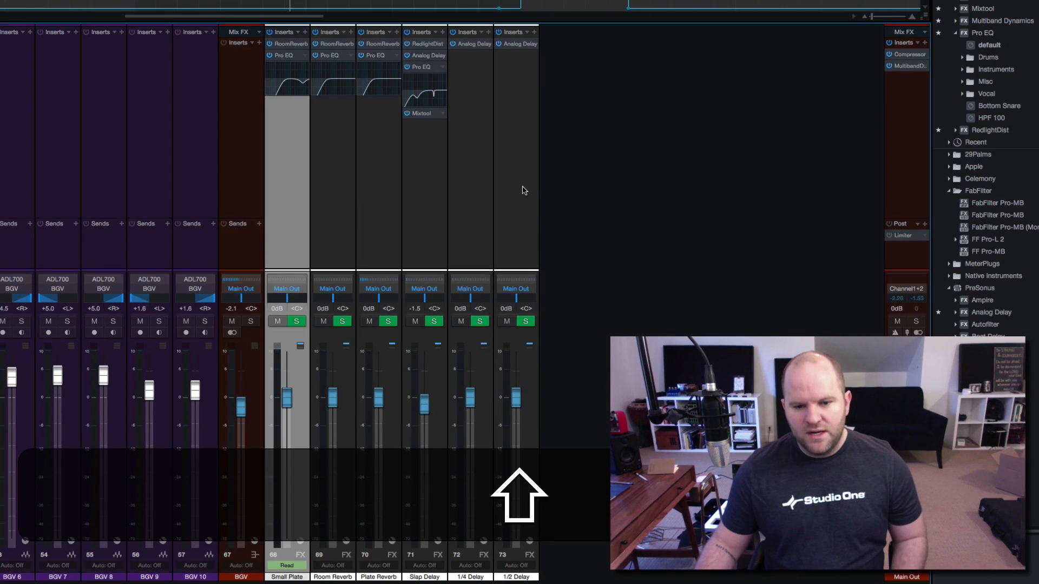
shift+click(910, 113)
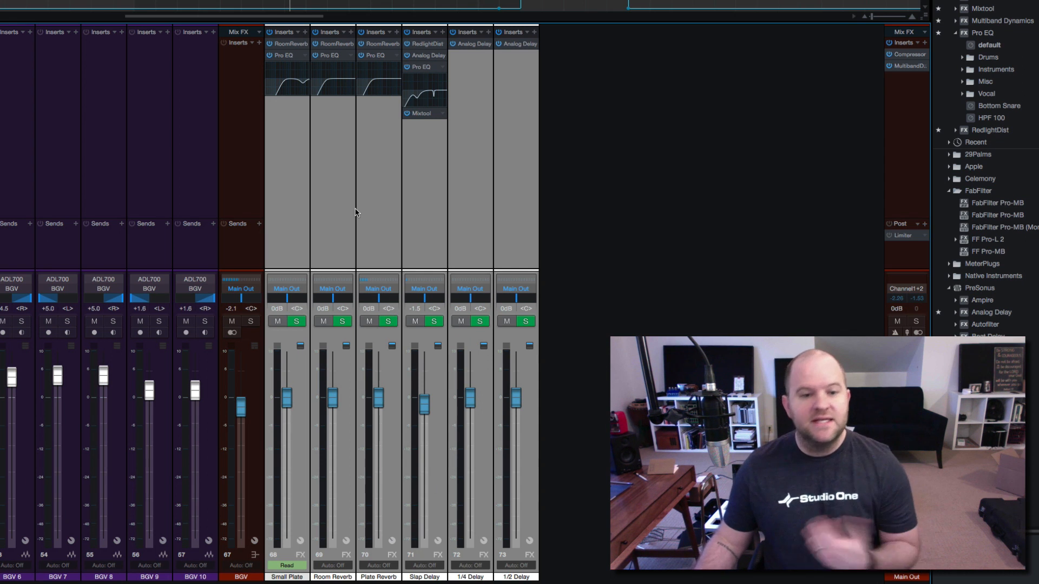
click(353, 213)
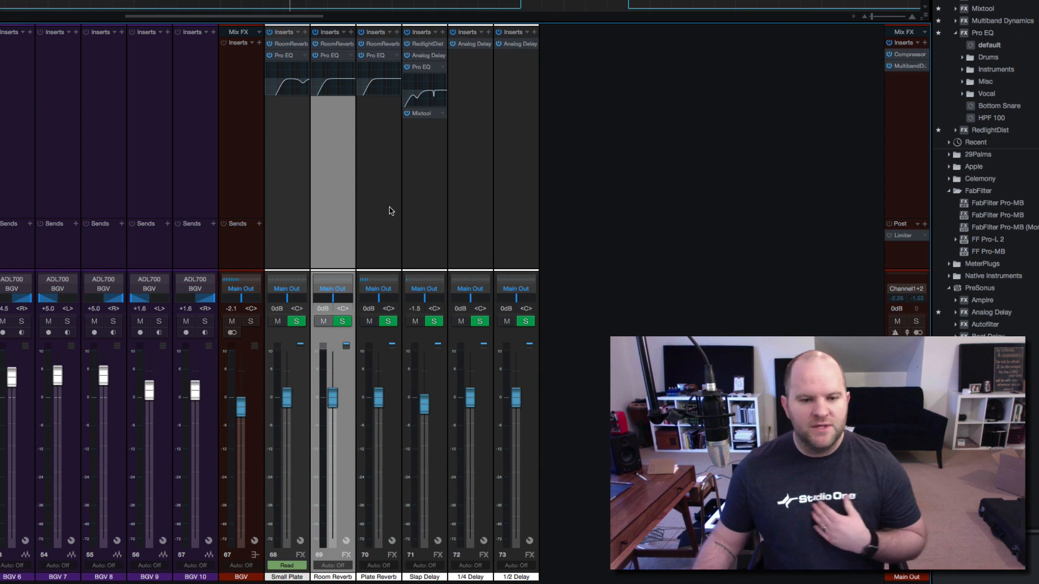
- Select the BGV bus and solo it
click(241, 142)
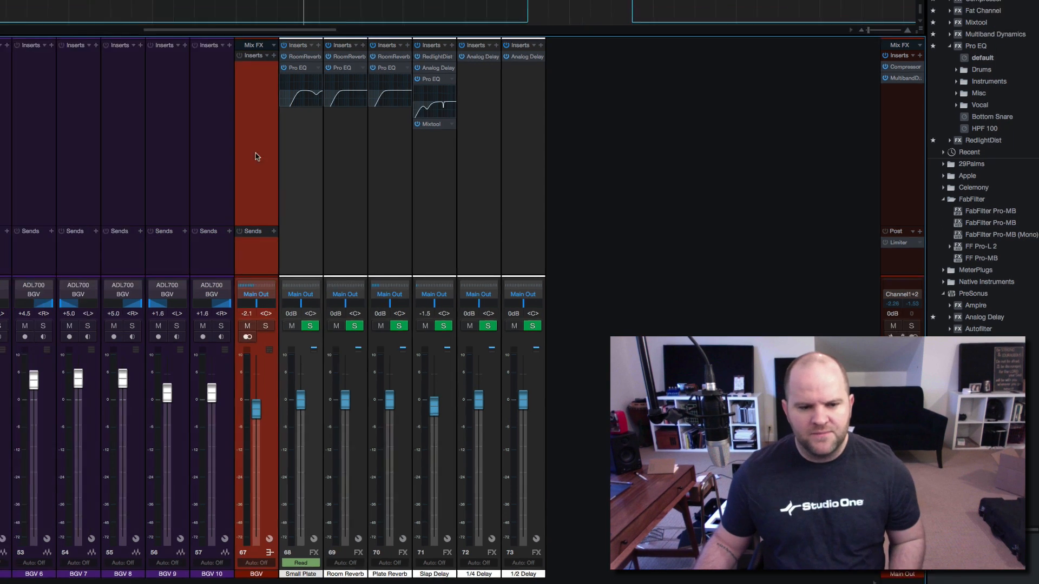
click(381, 363)
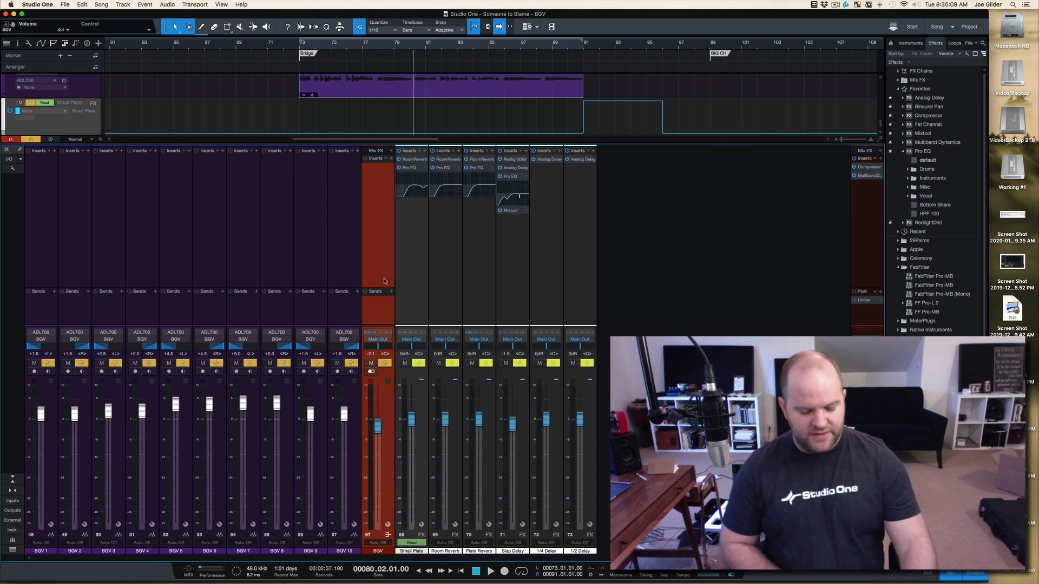
- Play the soloed background vocals, play the full mix with the BGV bus muted, and unmute the bus
key(space)
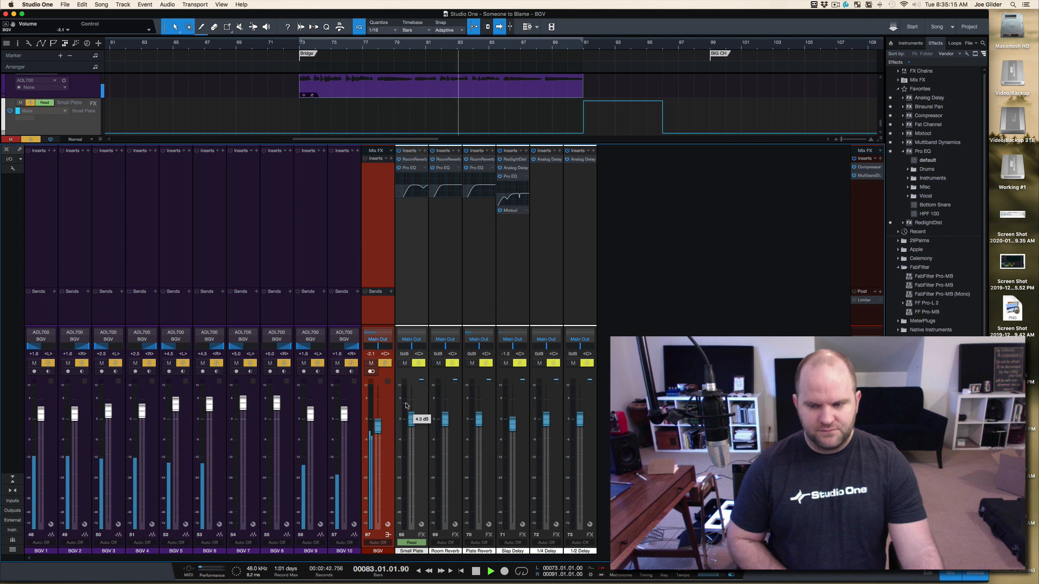
key(space)
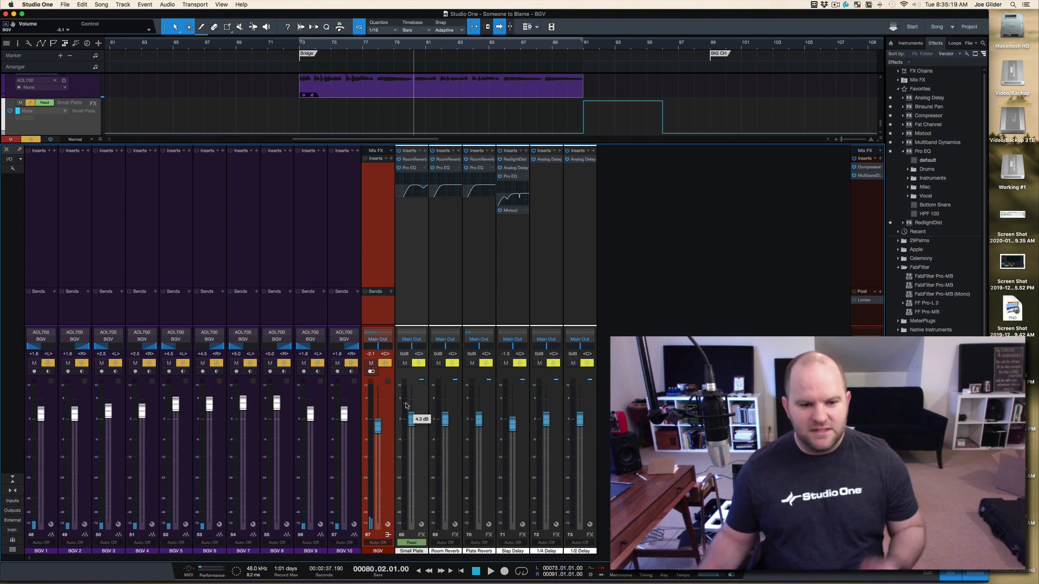
click(370, 364)
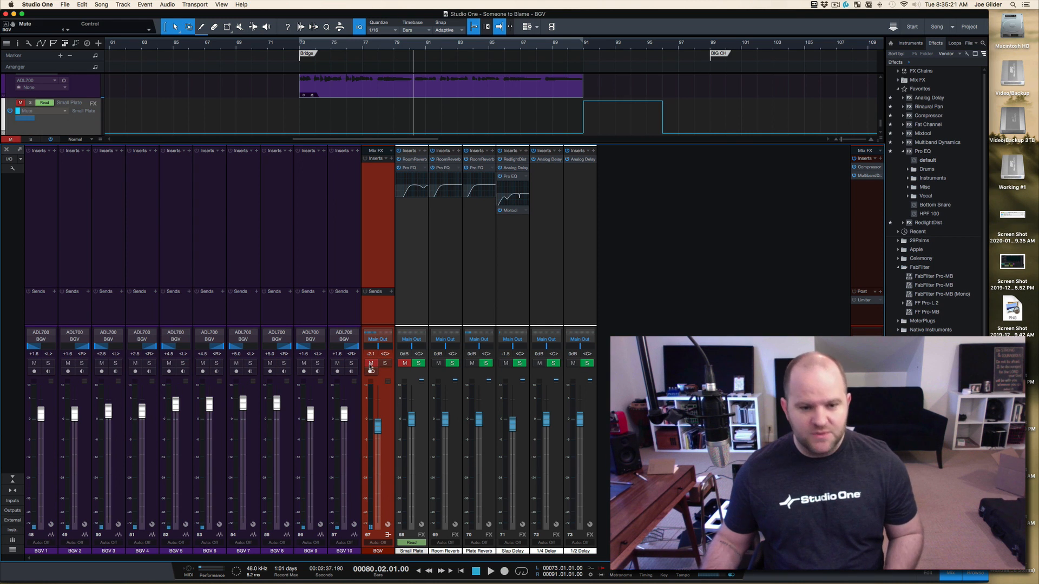
key(space)
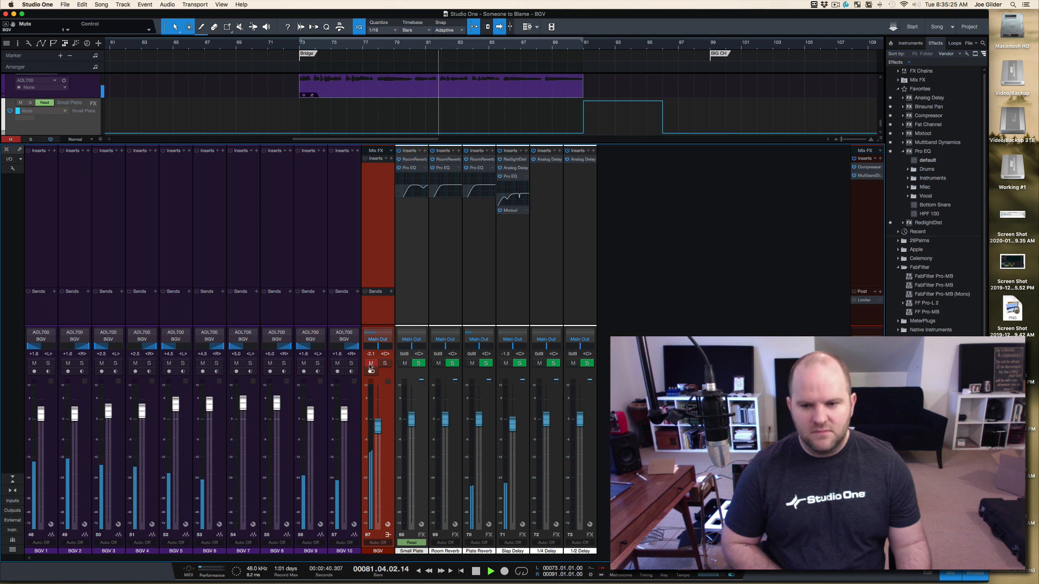
key(space)
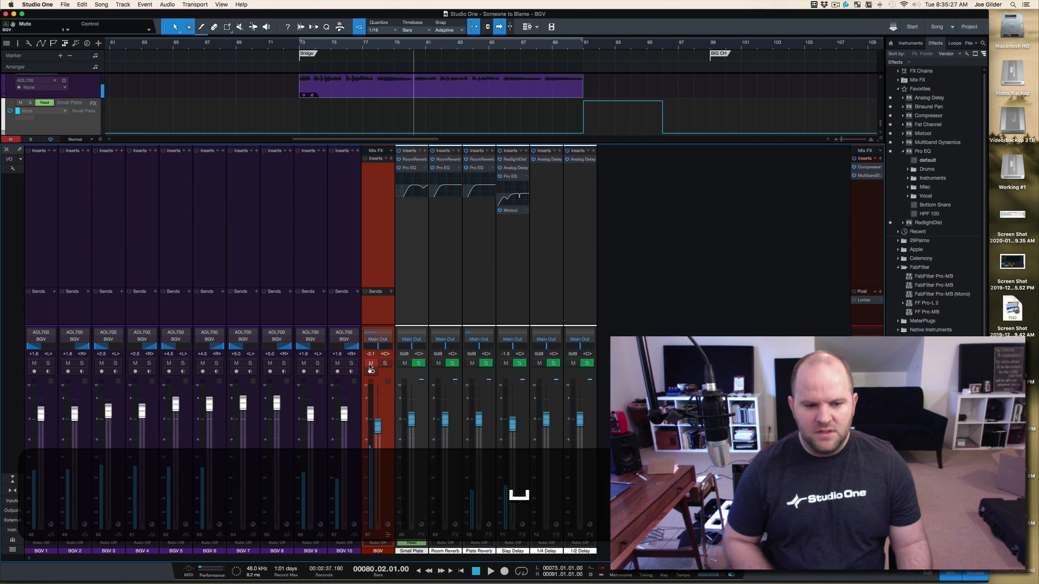
click(370, 365)
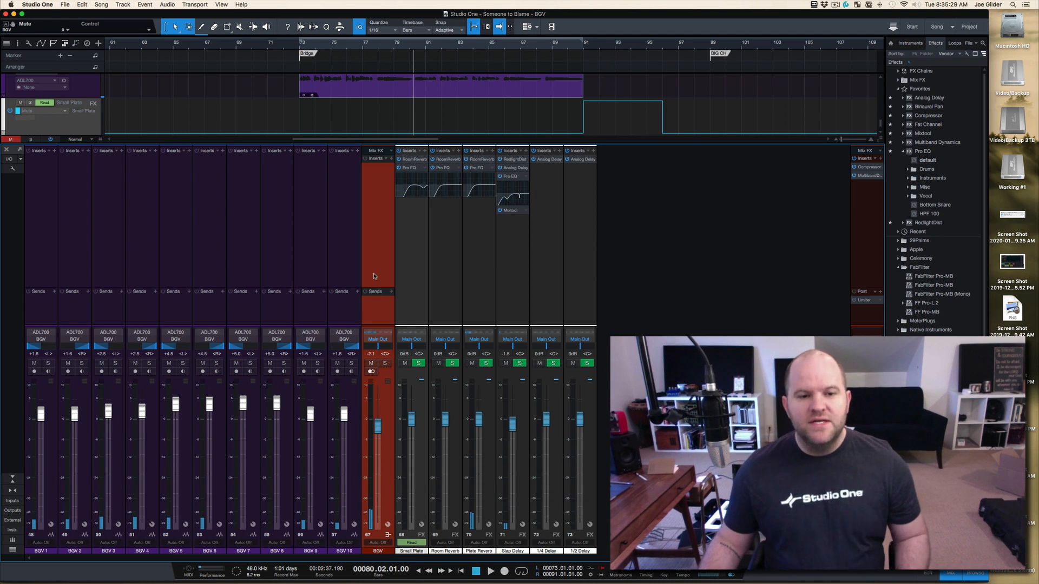
- Add a Compressor followed by a Pro EQ to the BGV bus inserts and bring up the Compressor's settings
click(903, 151)
drag(921, 118, 378, 199)
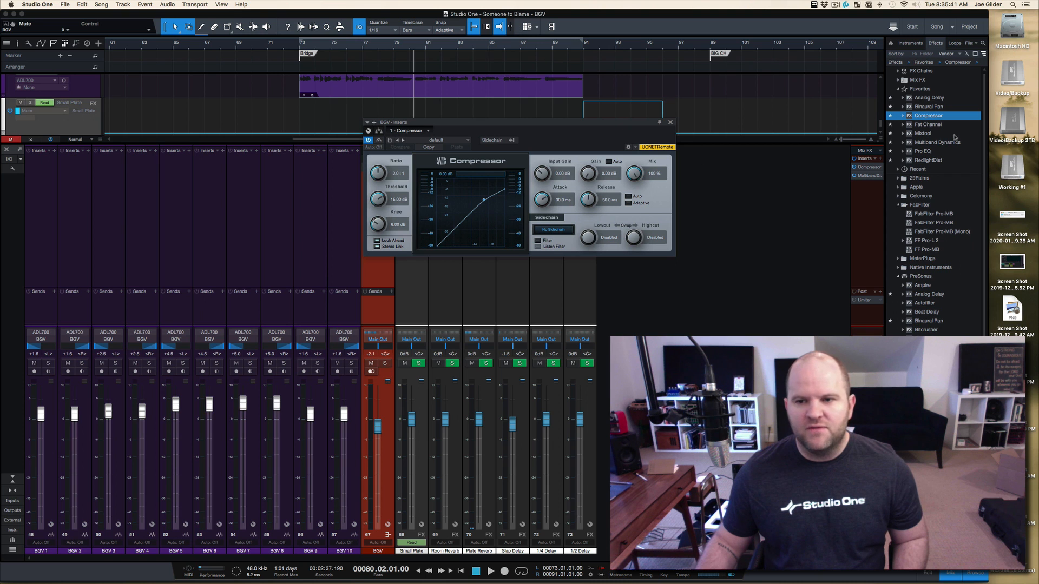
drag(925, 153, 379, 284)
drag(485, 124, 585, 133)
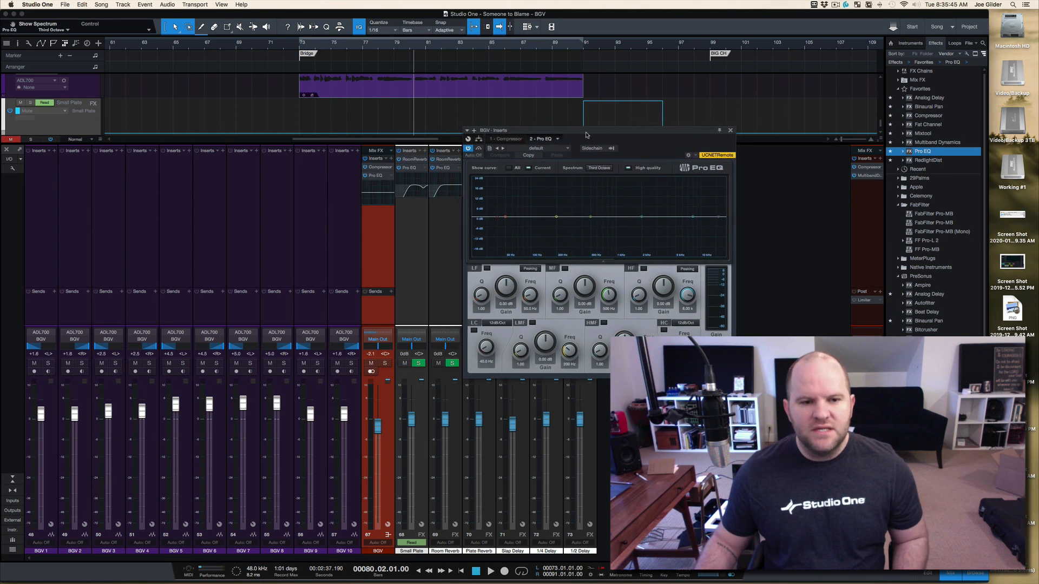
click(503, 141)
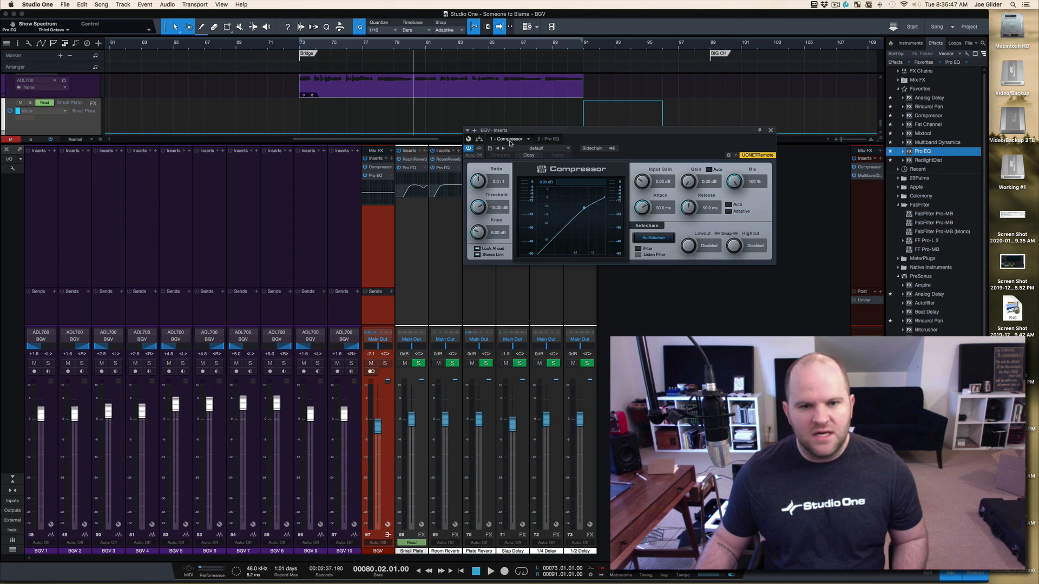
drag(541, 139, 409, 213)
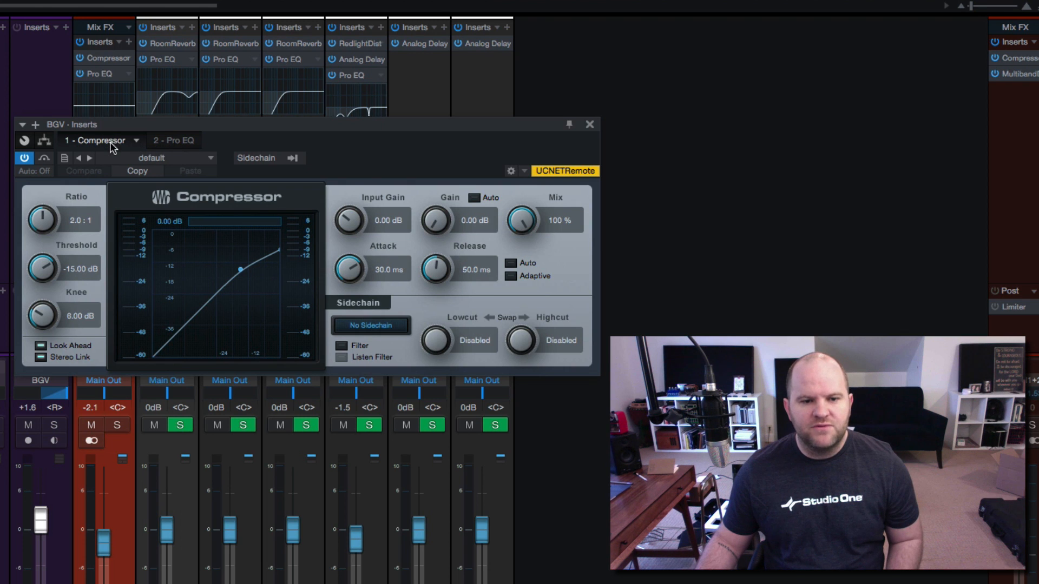
drag(125, 142, 207, 145)
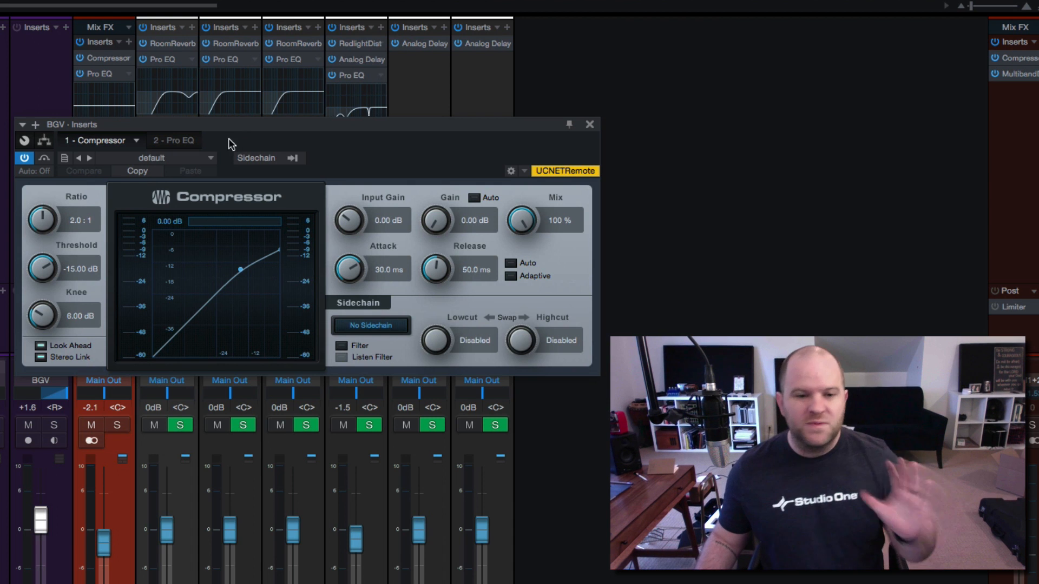
mouse_move(128, 128)
mouse_down()
mouse_move(271, 110)
mouse_move(299, 90)
mouse_move(116, 119)
mouse_move(121, 130)
mouse_up()
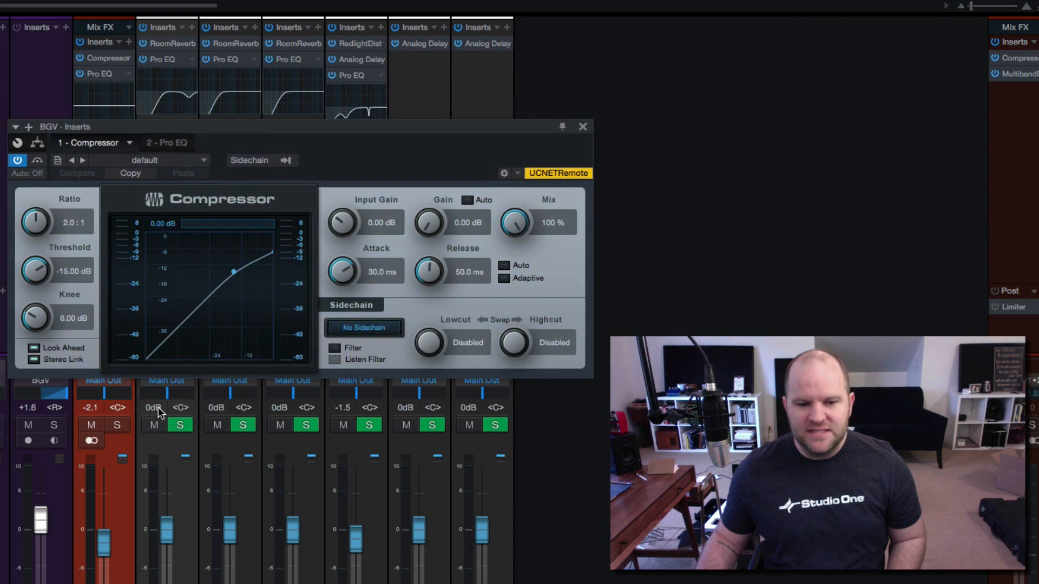
- Solo the BGV bus, play a short passage through the default Compressor, and release the solo
click(121, 434)
click(118, 424)
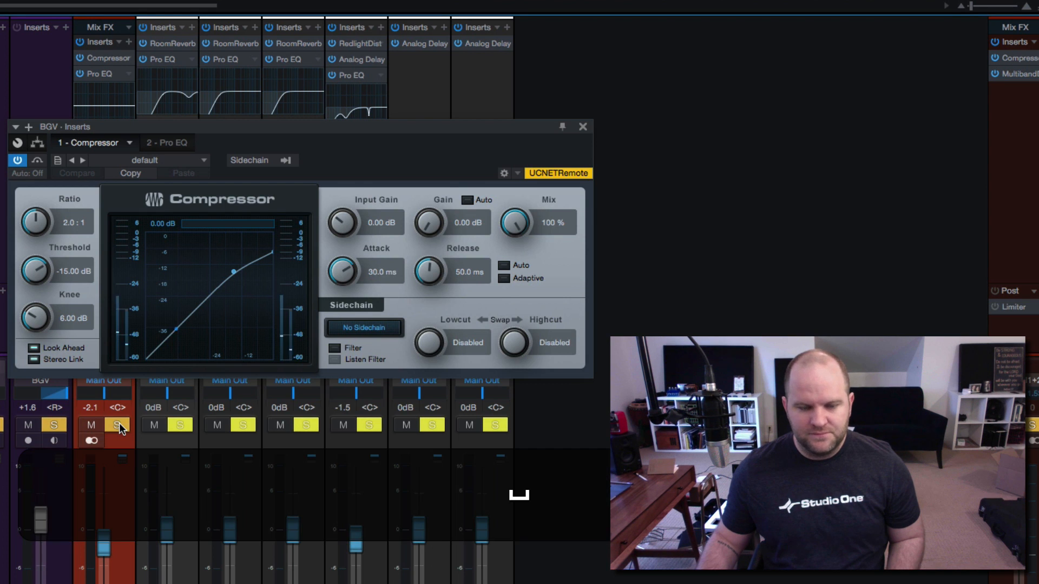
key(space)
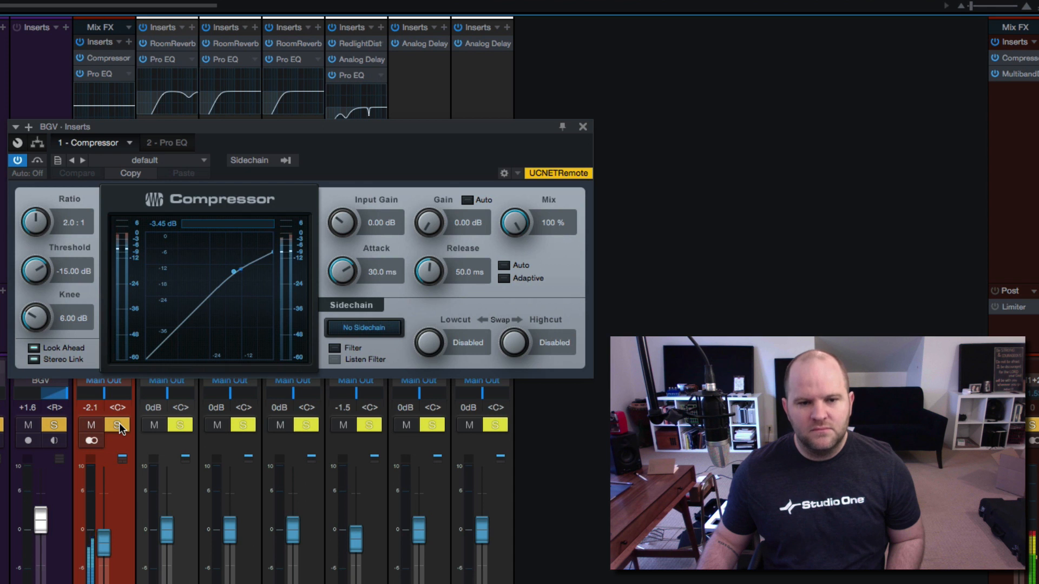
key(space)
click(119, 424)
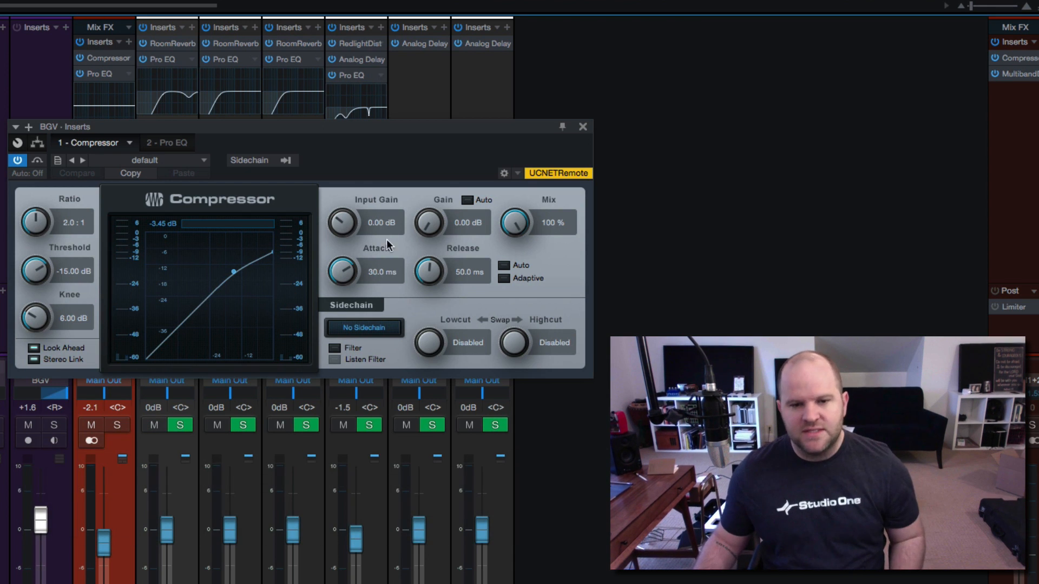
- Set the BGV Compressor to 12.6 ms attack, 12.7 ms release, a 4.3:1 ratio and a -26.52 dB threshold
drag(426, 272, 426, 281)
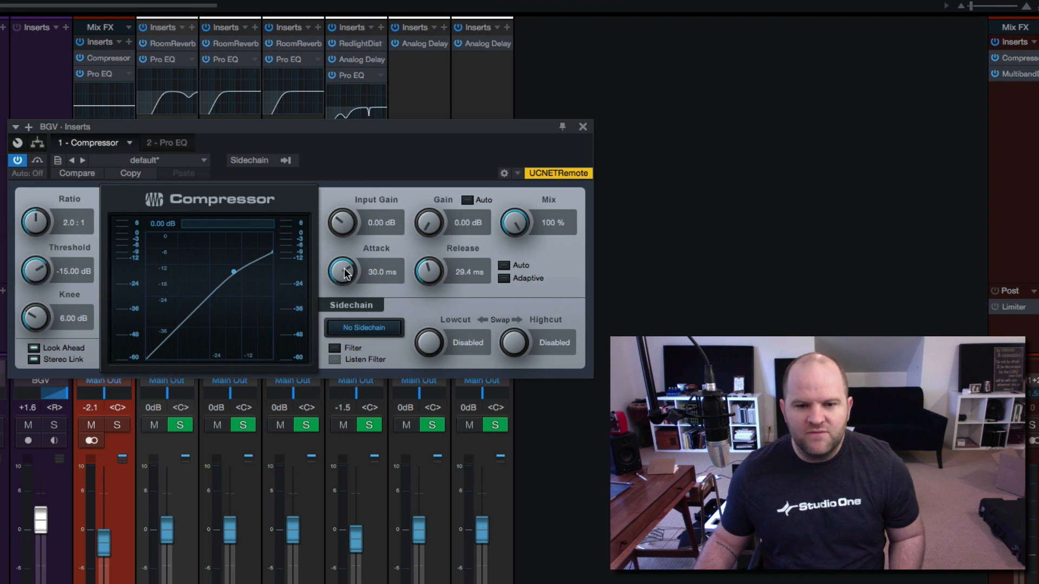
mouse_move(345, 273)
mouse_down()
mouse_move(342, 295)
mouse_move(342, 284)
mouse_up()
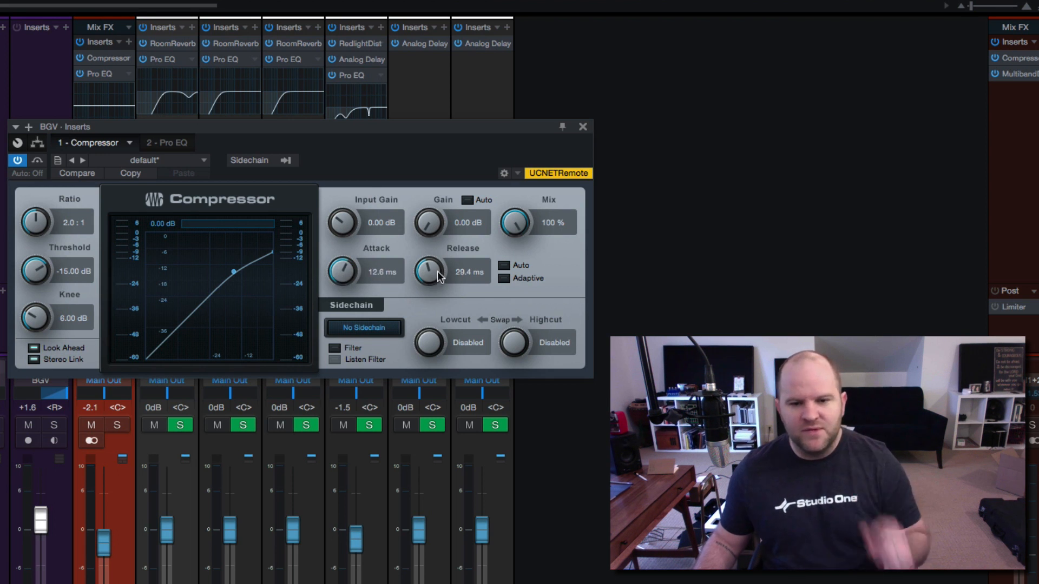
drag(437, 274, 439, 284)
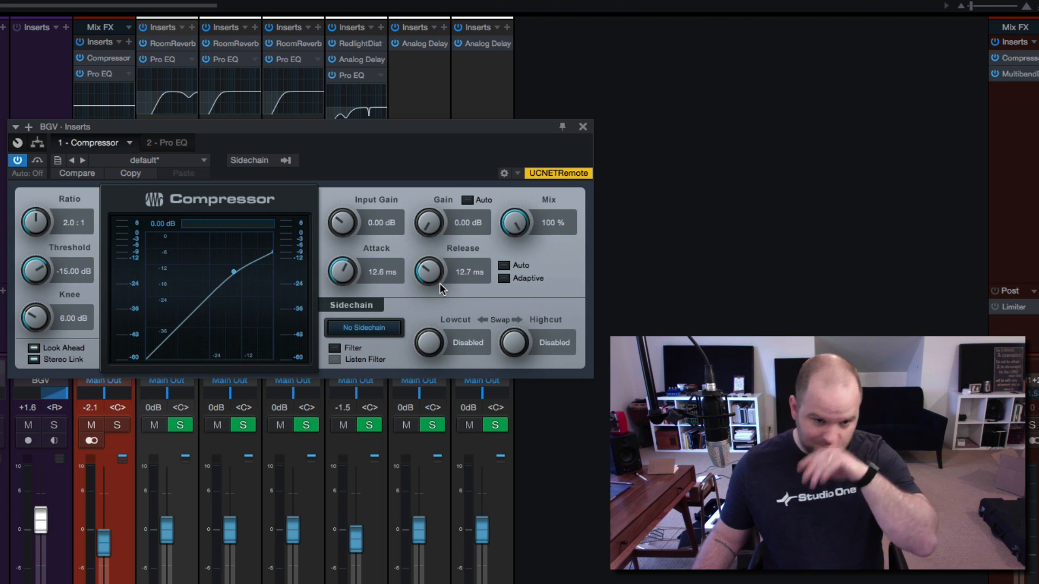
mouse_move(36, 234)
mouse_down()
mouse_move(36, 217)
mouse_move(36, 230)
mouse_up()
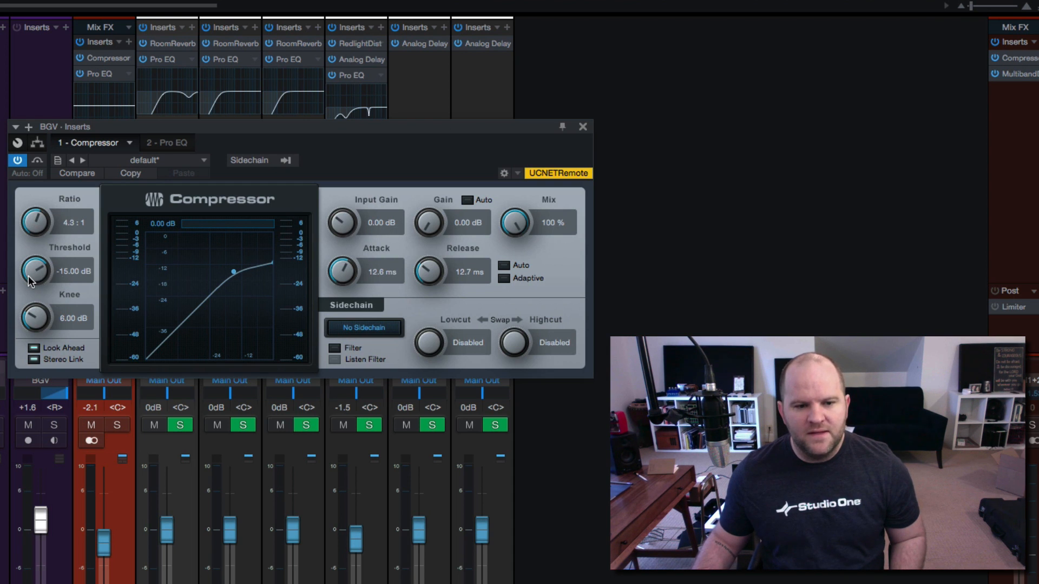
drag(29, 278, 24, 309)
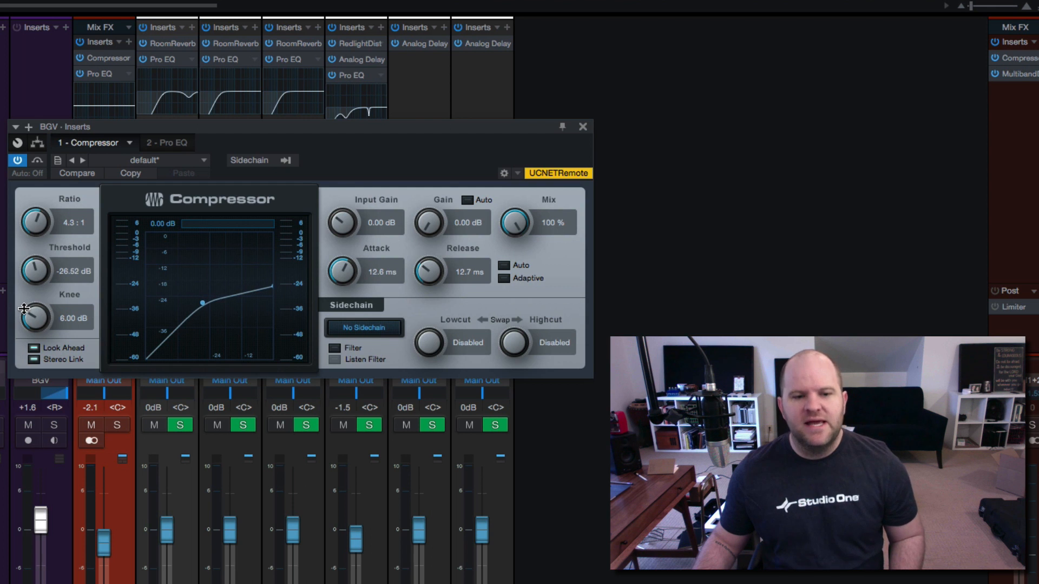
- Solo the BGV bus and, while listening, set the Compressor's threshold to -26.76 dB and release to 11.8 ms
key(space)
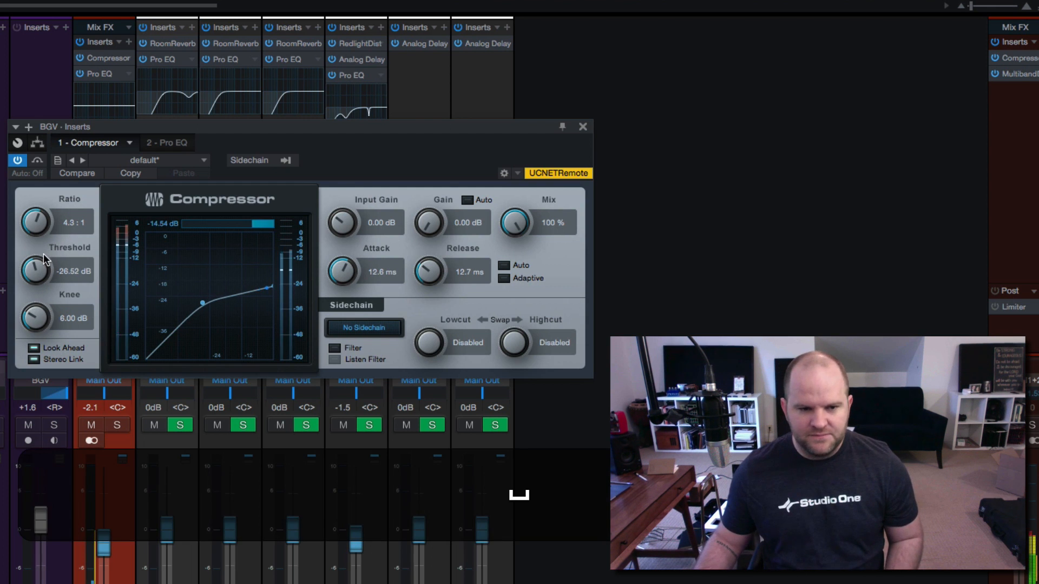
key(s)
mouse_move(39, 275)
mouse_down()
mouse_move(37, 289)
mouse_move(38, 270)
mouse_up()
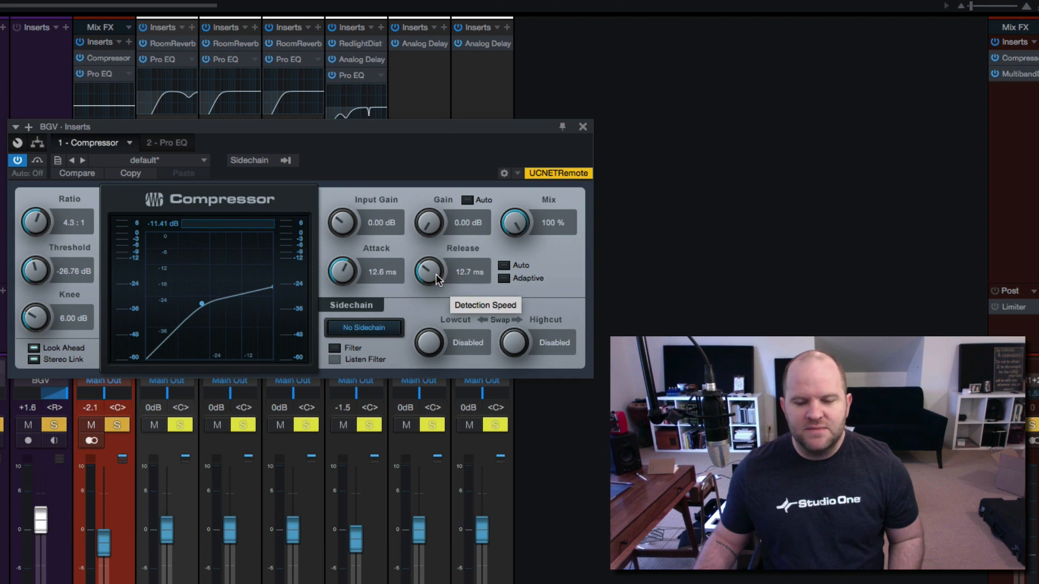
drag(436, 274, 434, 274)
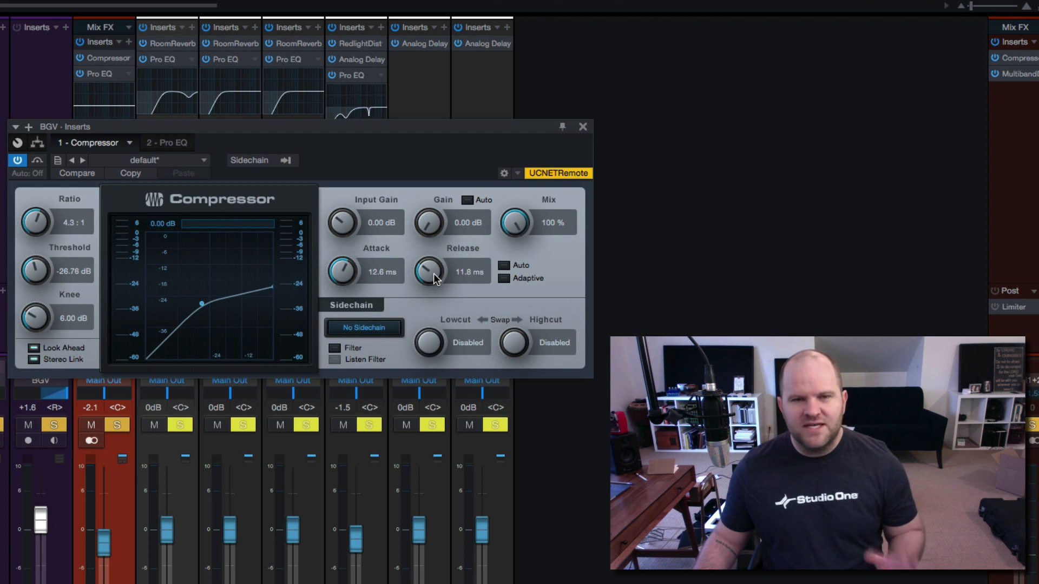
key(space)
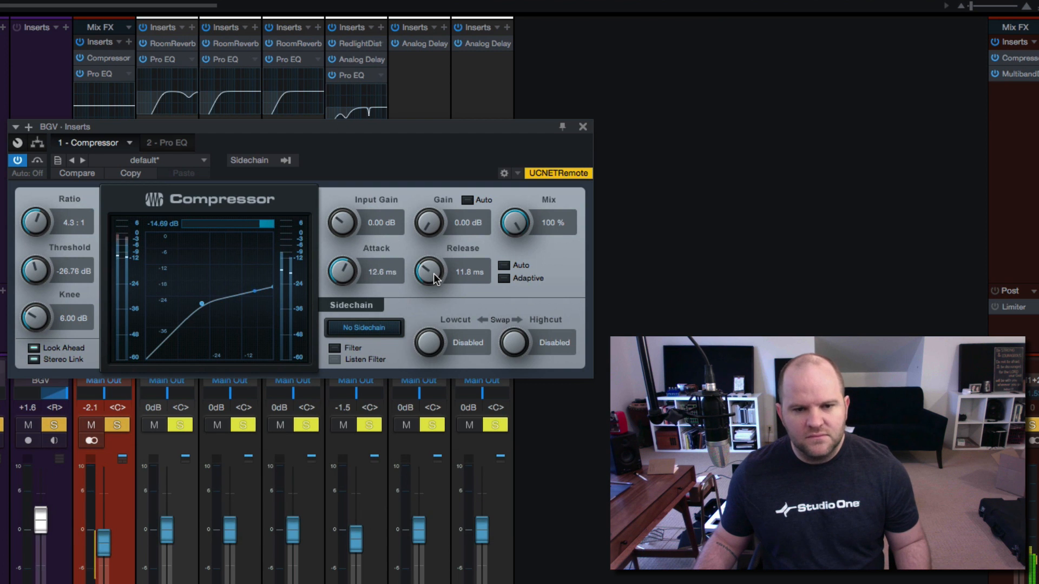
key(space)
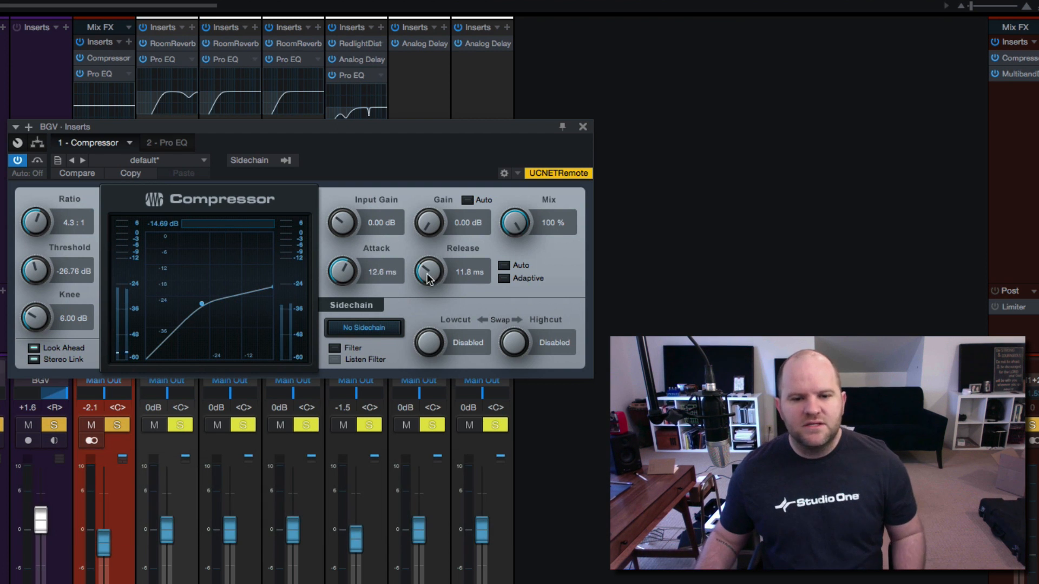
- Audition the BGV Compressor and set its threshold to -29.16 dB, attack to 11.1 ms and release to 22.5 ms
mouse_move(429, 273)
mouse_down()
mouse_move(430, 259)
mouse_move(414, 276)
mouse_up()
key(space)
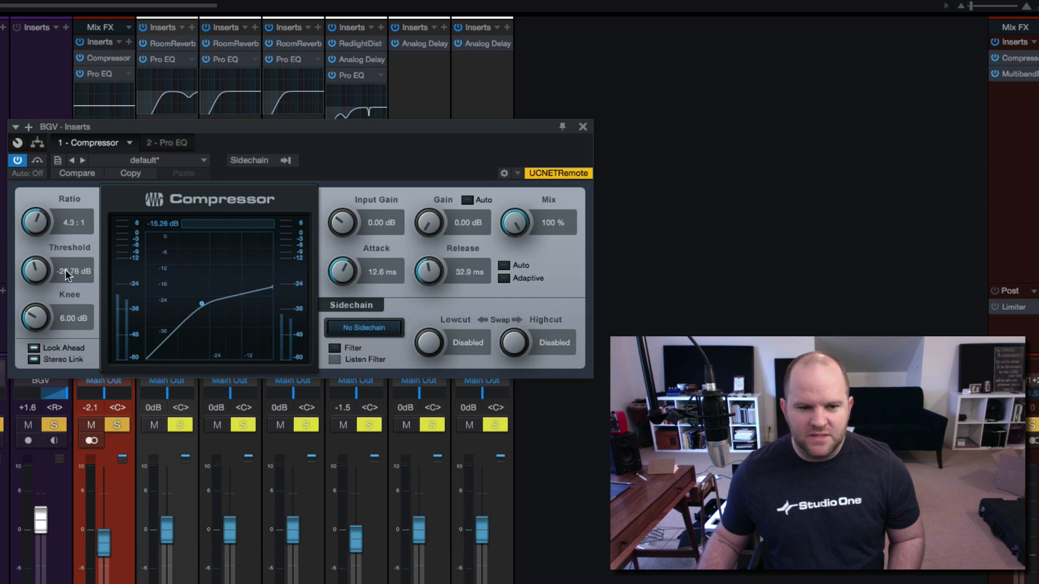
drag(37, 272, 39, 273)
key(space)
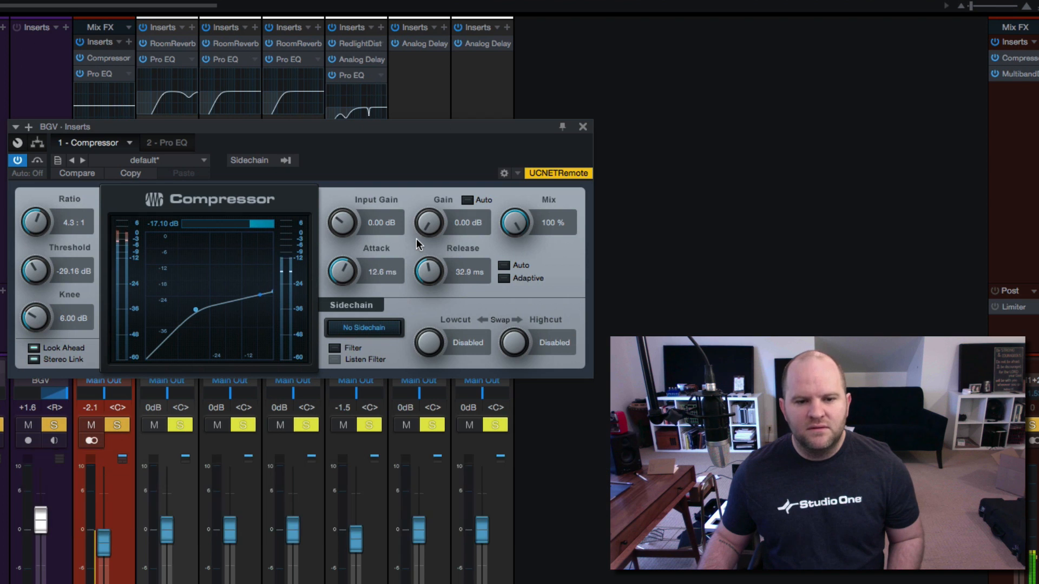
drag(350, 274, 350, 277)
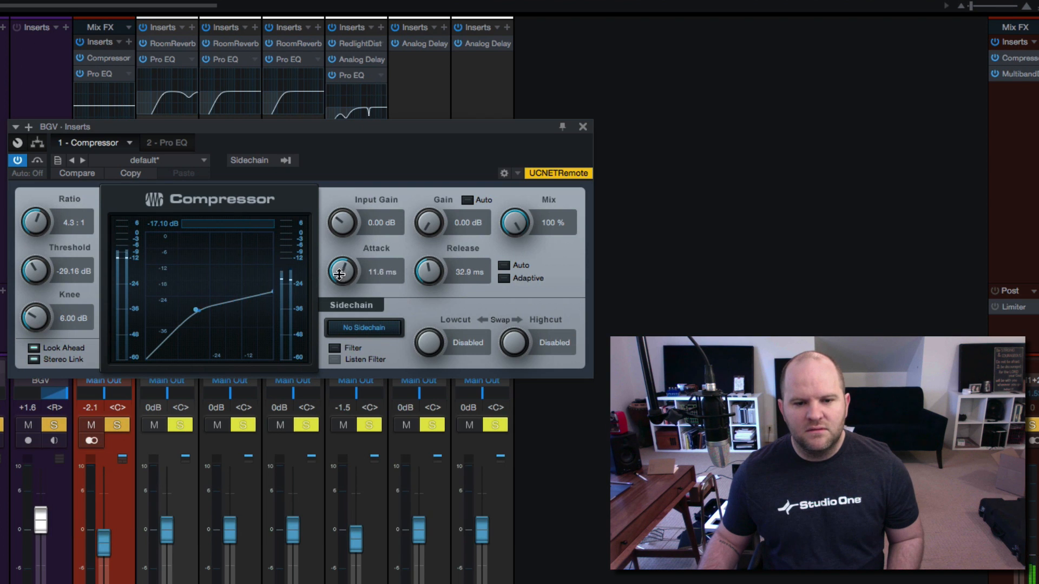
drag(428, 270, 428, 275)
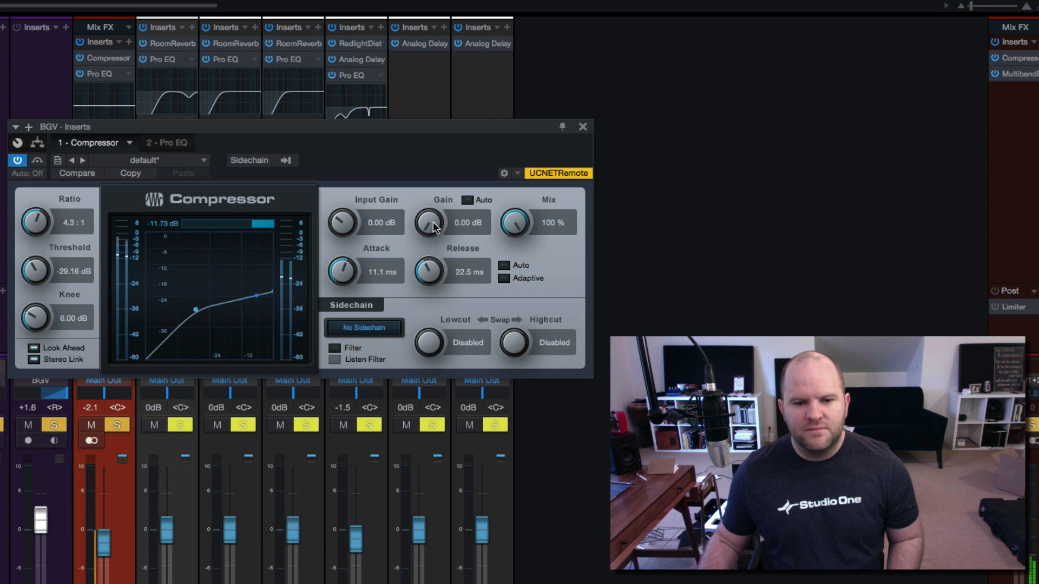
- Set the BGV Compressor's makeup gain to 5.04 dB
drag(429, 222, 431, 207)
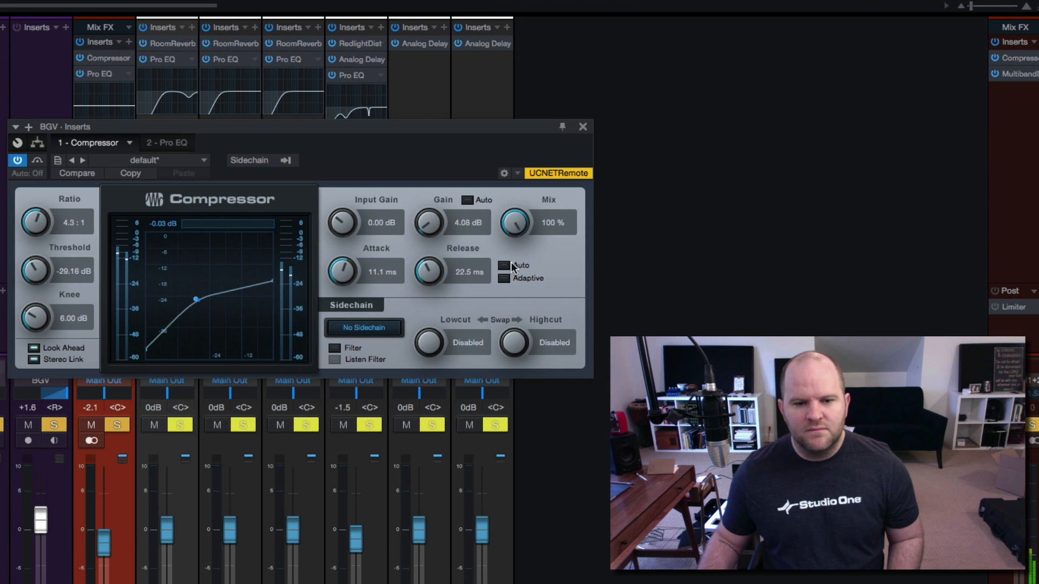
key(space)
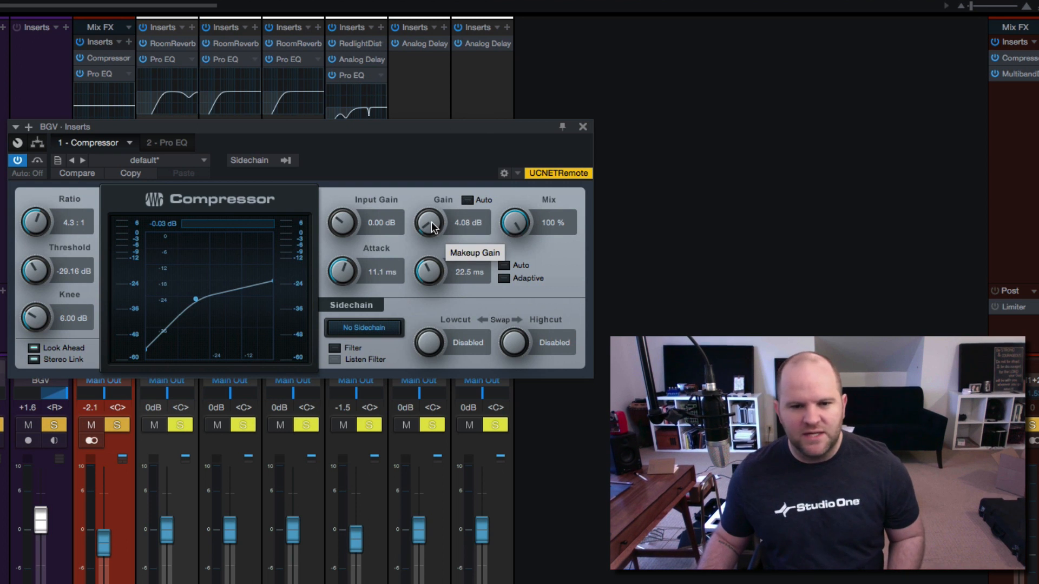
scroll(431, 222, up, 5)
- Play the soloed background vocals with the Compressor active, then bypass it and play them again for comparison
key(space)
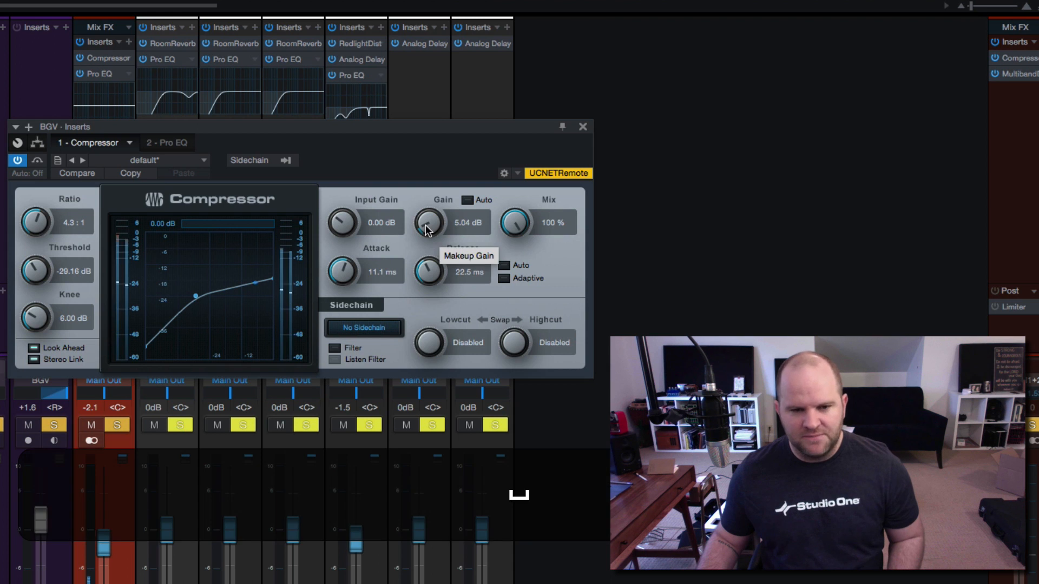
key(space)
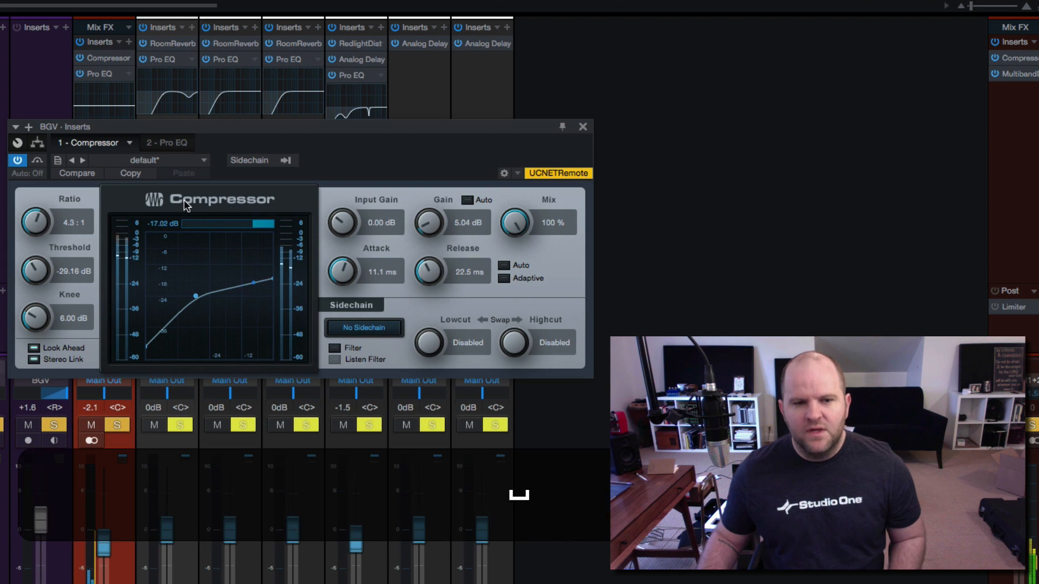
click(18, 160)
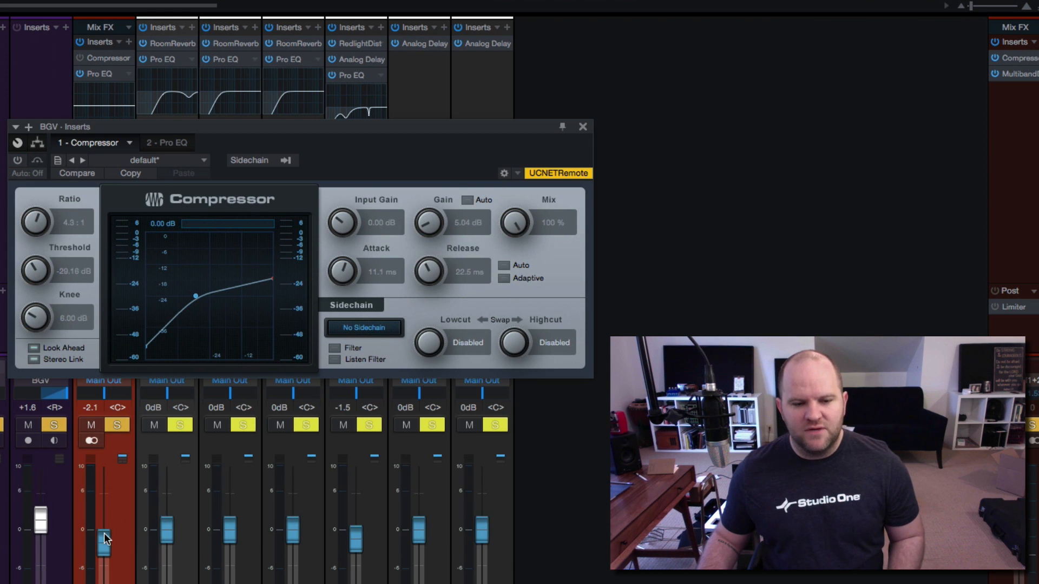
key(space)
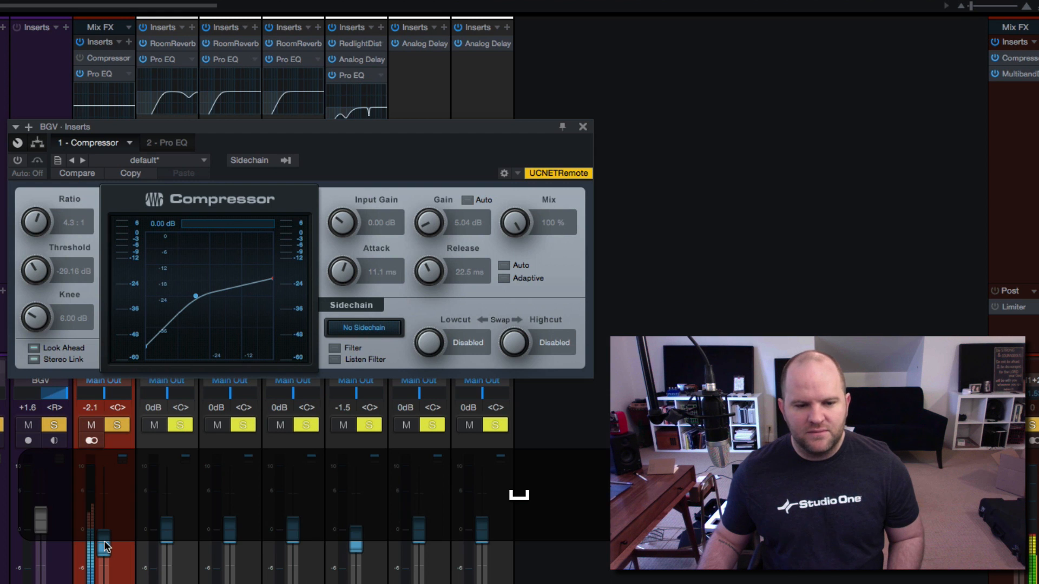
- Lower the BGV bus fader to -11.7 dB and stop playback
drag(104, 540, 104, 583)
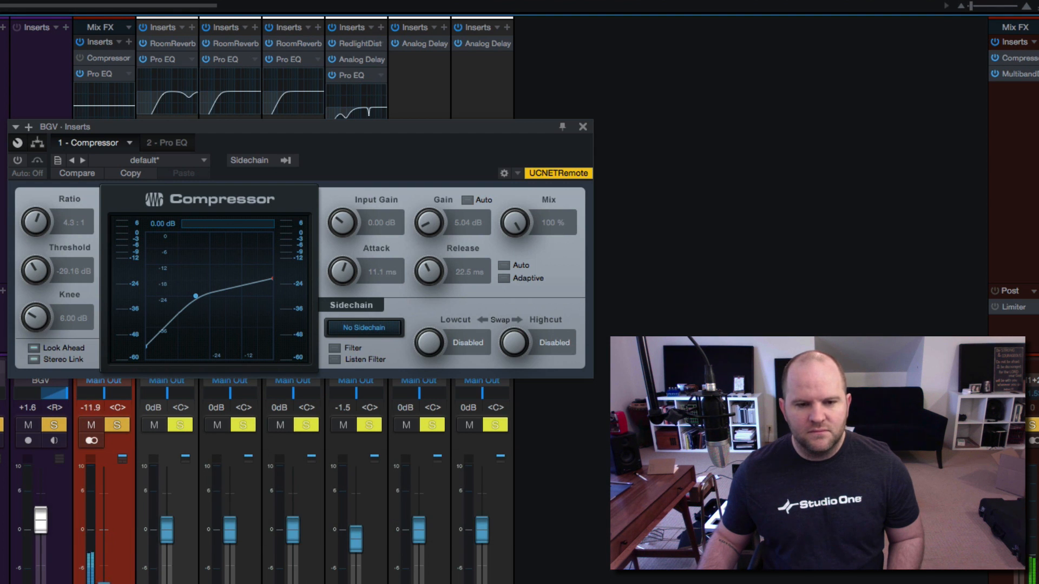
key(space)
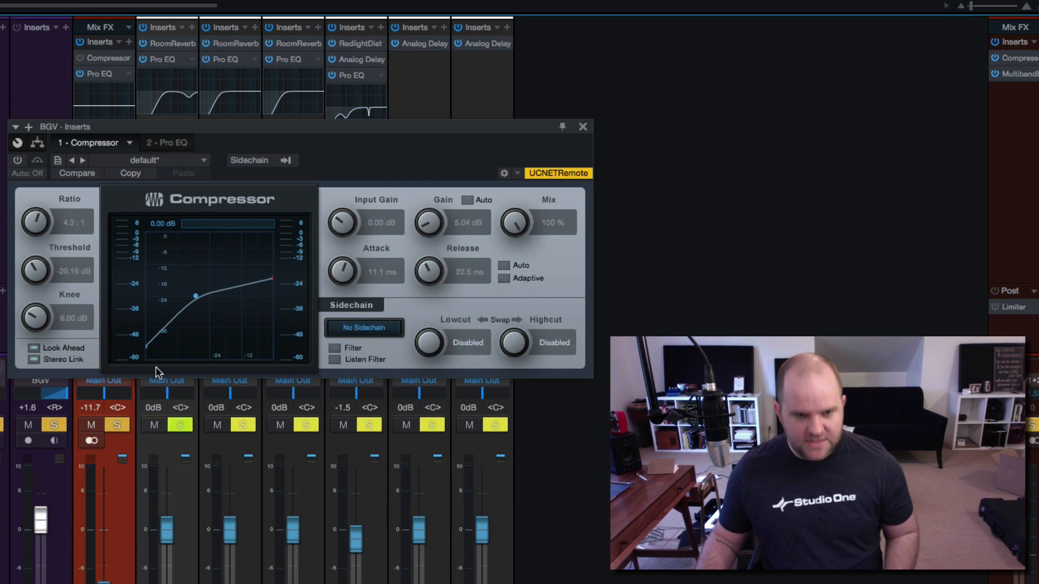
- Reactivate the BGV Compressor and, during playback, set its makeup gain to 12.24 dB
click(18, 160)
key(space)
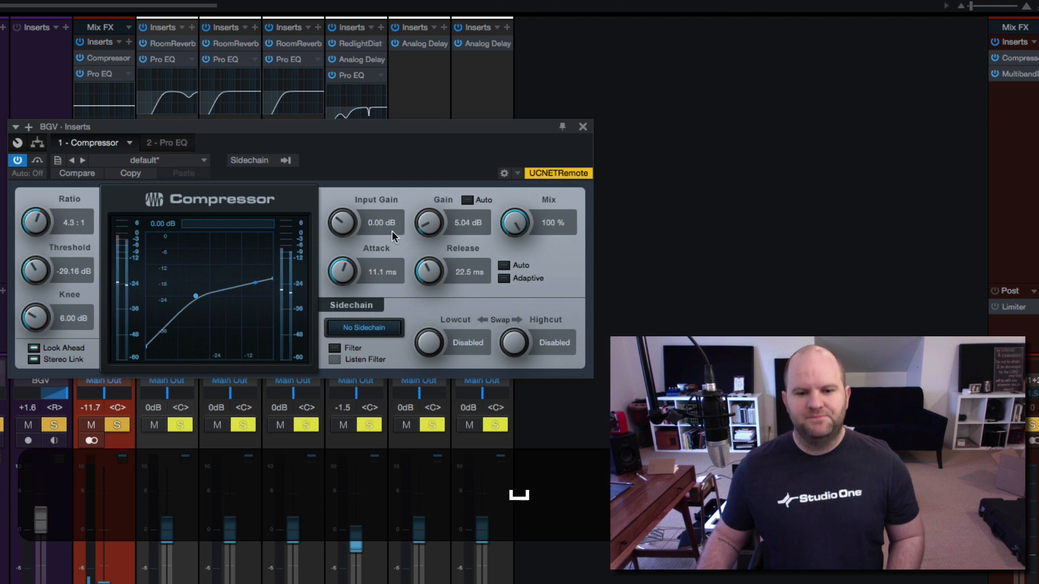
drag(431, 232, 431, 210)
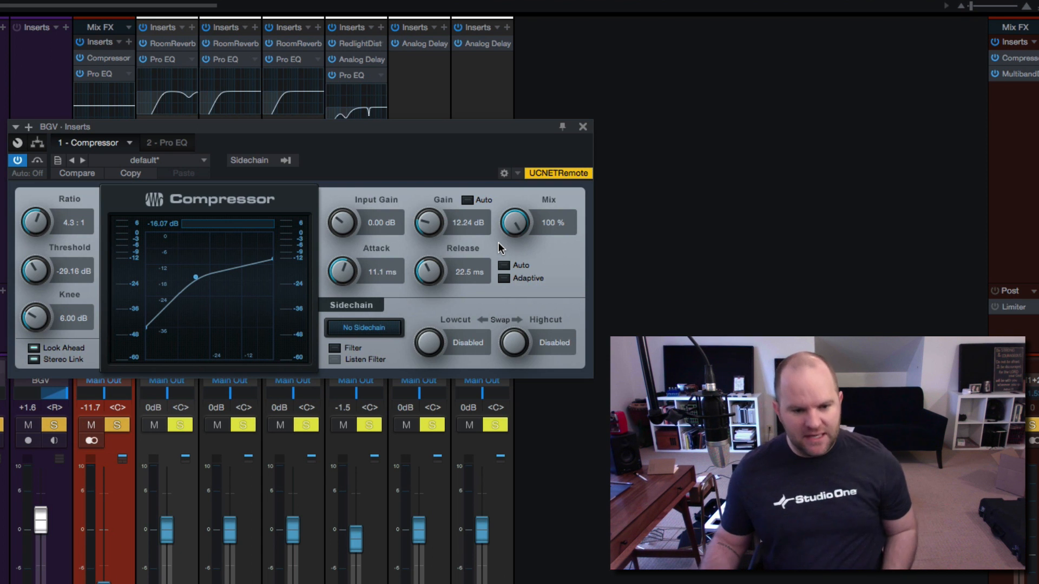
- Clear all solos, unmute the first RoomReverb effects channel and audition the background vocals in the full mix
key(shift+super+s)
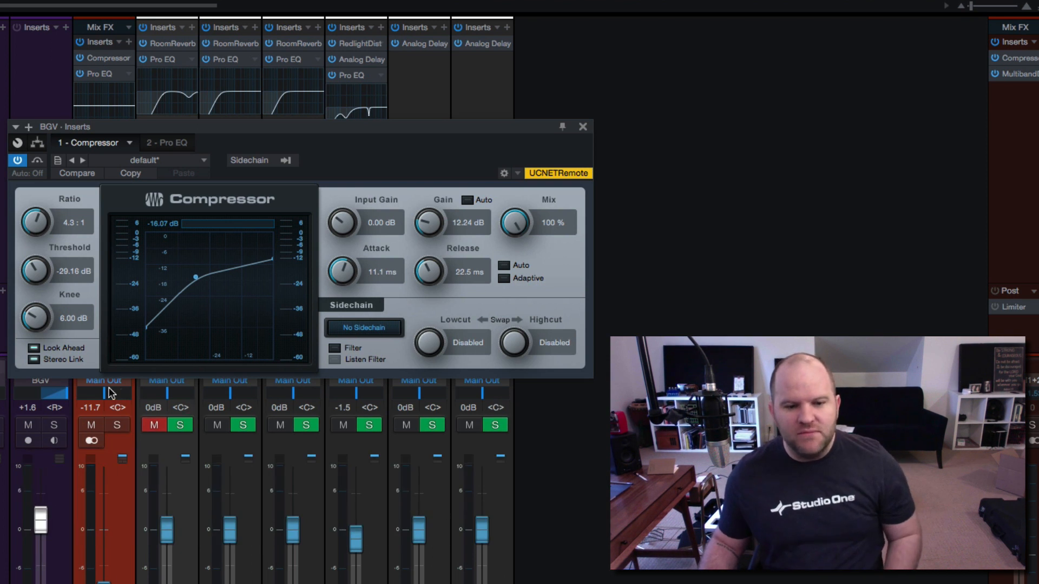
click(153, 427)
key(space)
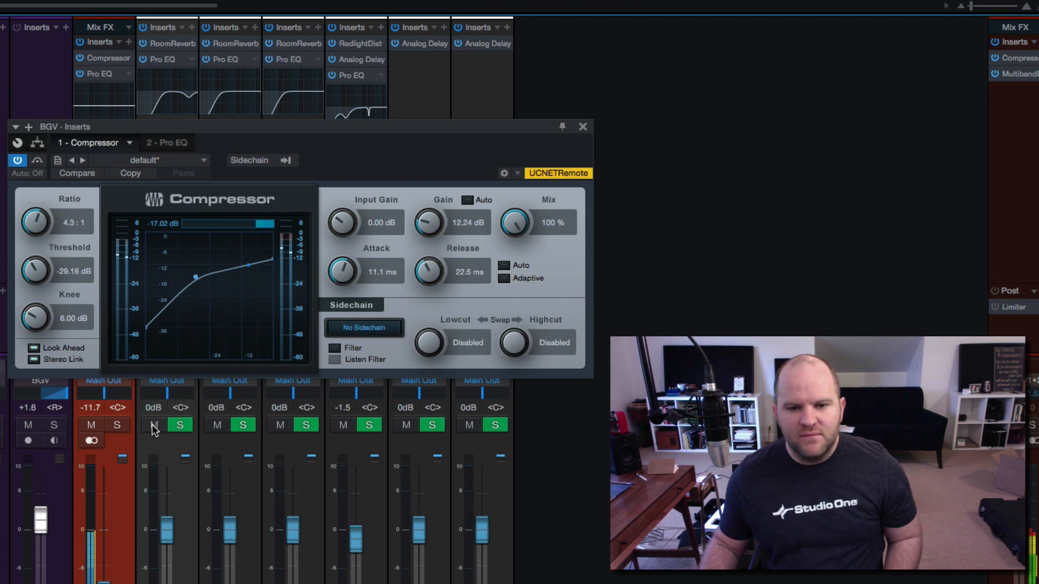
key(space)
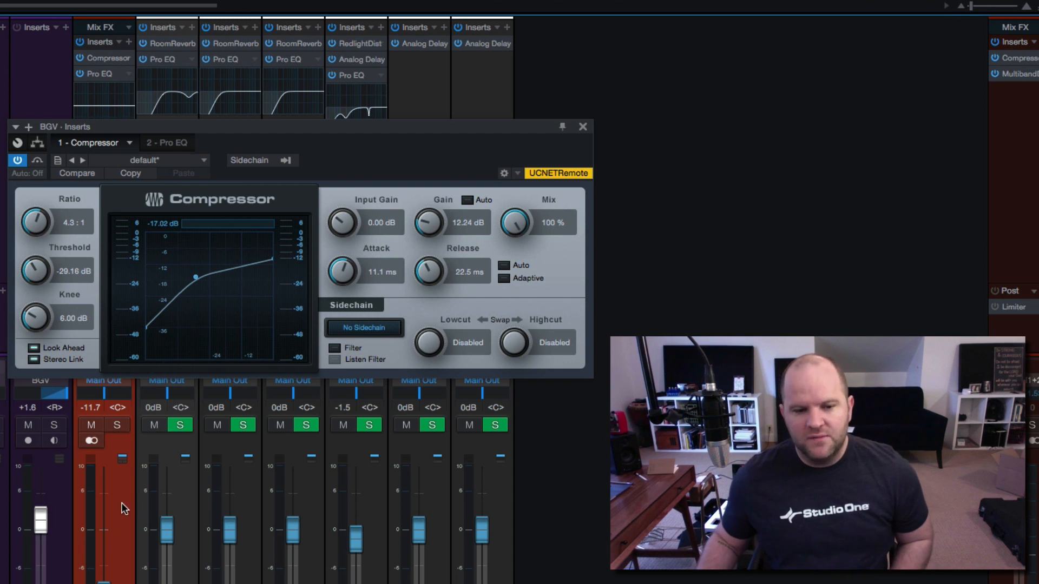
- Solo the BGV bus, listen, and set the Compressor's ratio to 3.3:1
key(s)
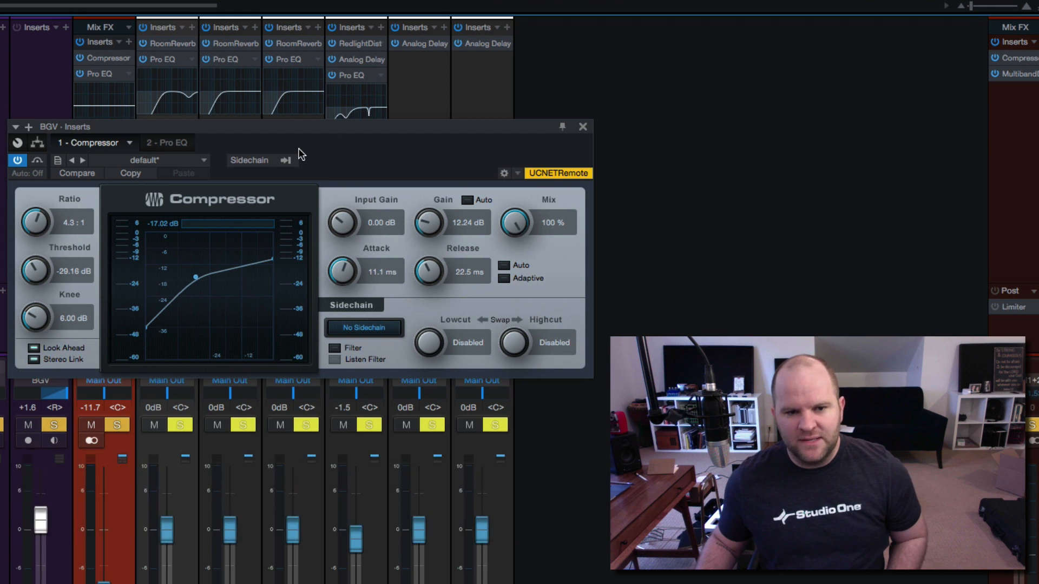
key(space)
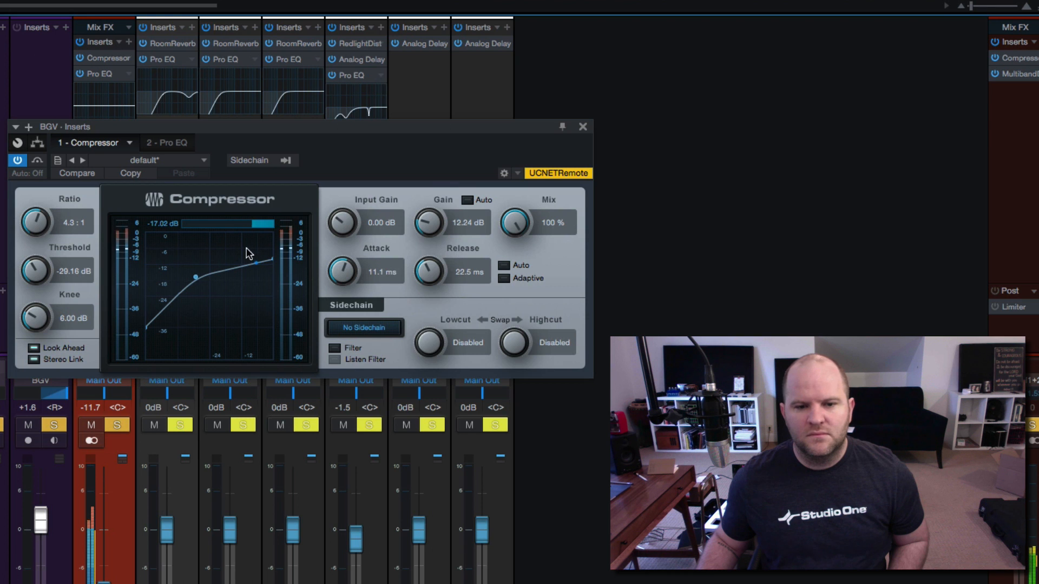
key(space)
scroll(36, 224, down, 2)
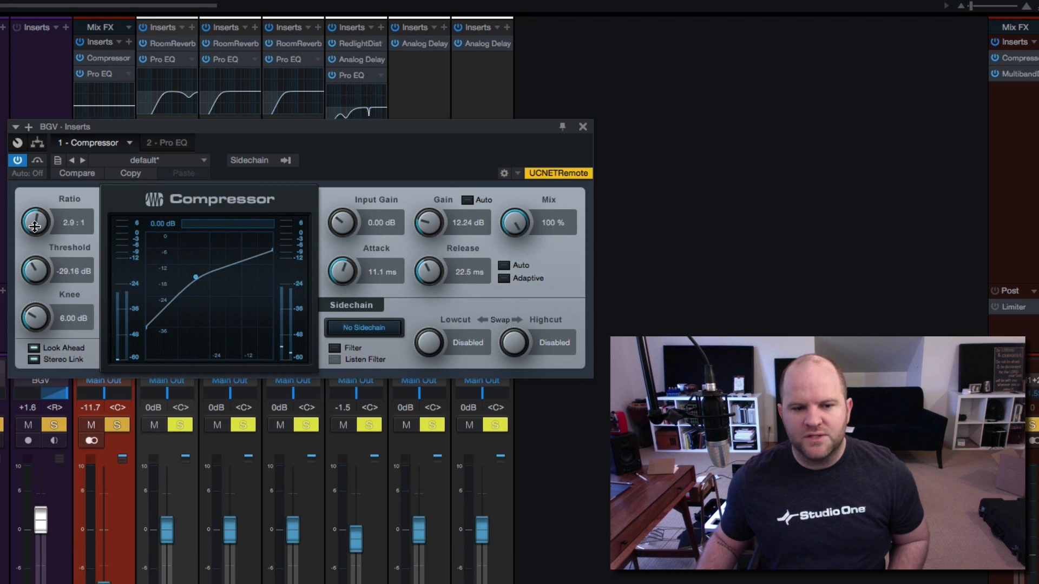
scroll(35, 225, up, 1)
key(space)
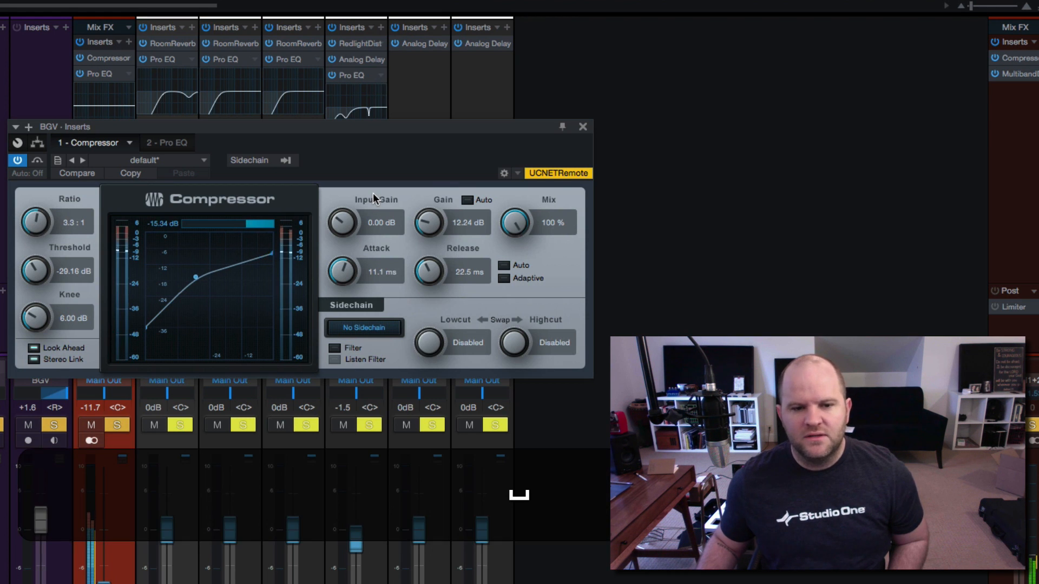
- Set the BGV Compressor's makeup gain to 12.00 dB and release to 50.0 ms, then play the vocals to check them
scroll(428, 222, down, 1)
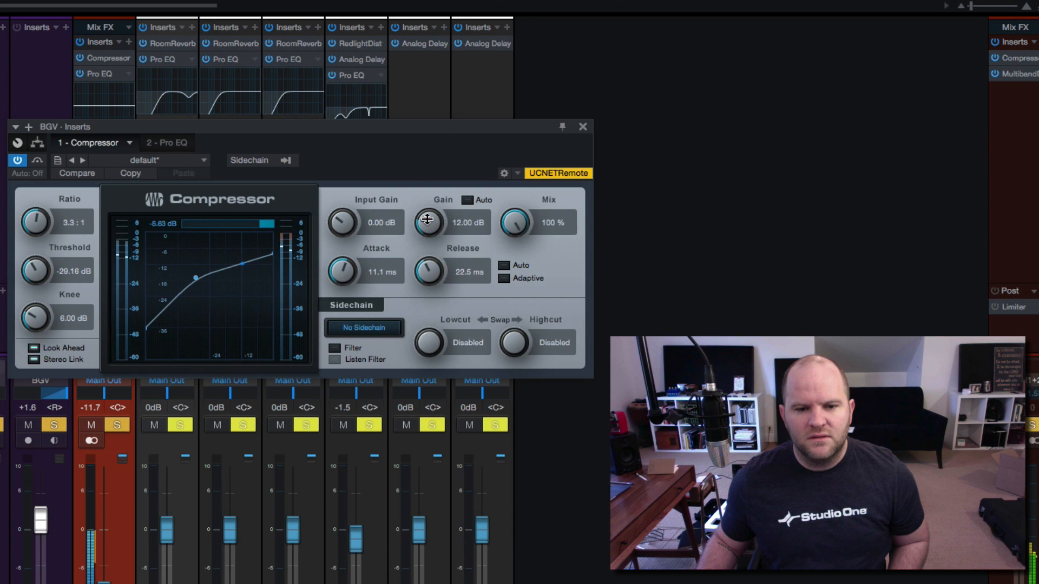
key(space)
drag(429, 277, 430, 258)
key(space)
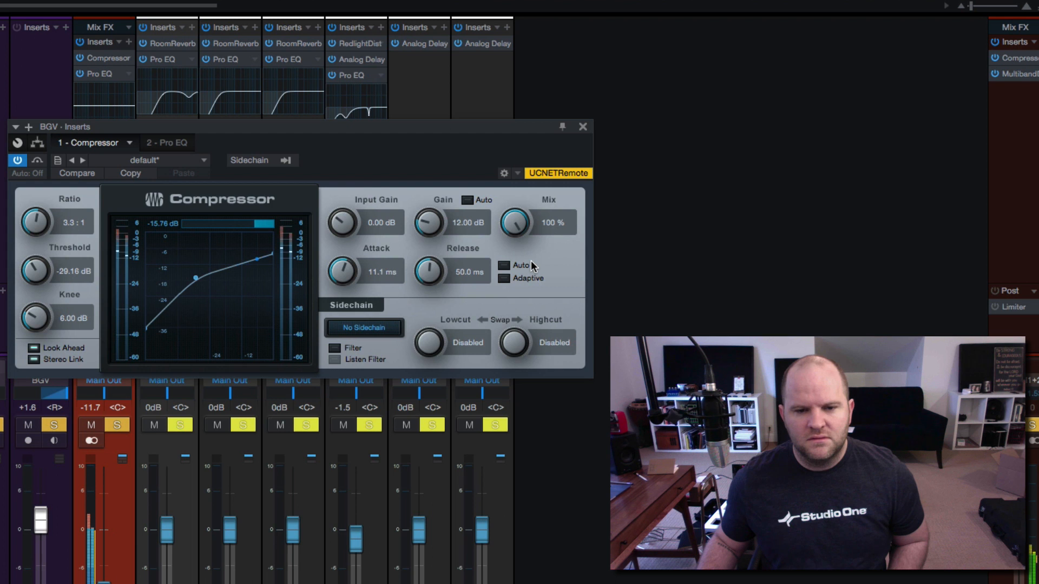
key(space)
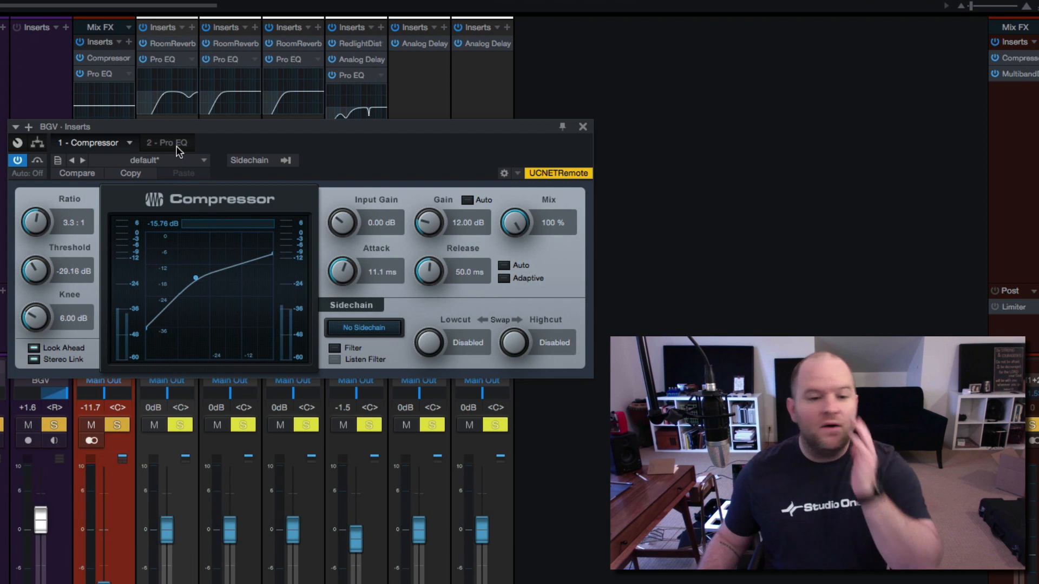
- Open the BGV bus's Pro EQ and enable its low cut at 69.5 Hz
click(172, 143)
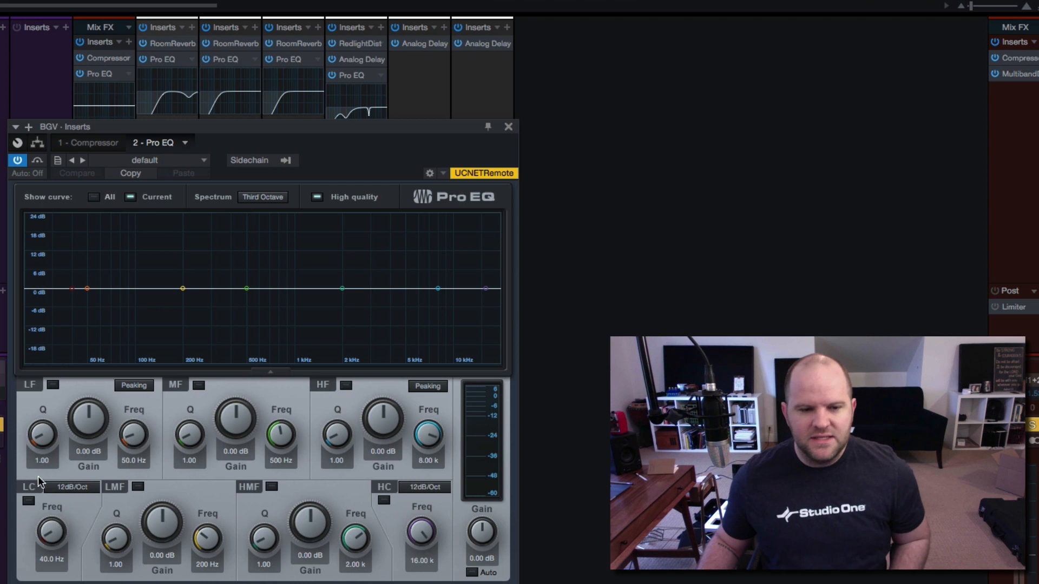
drag(58, 537, 52, 531)
click(29, 501)
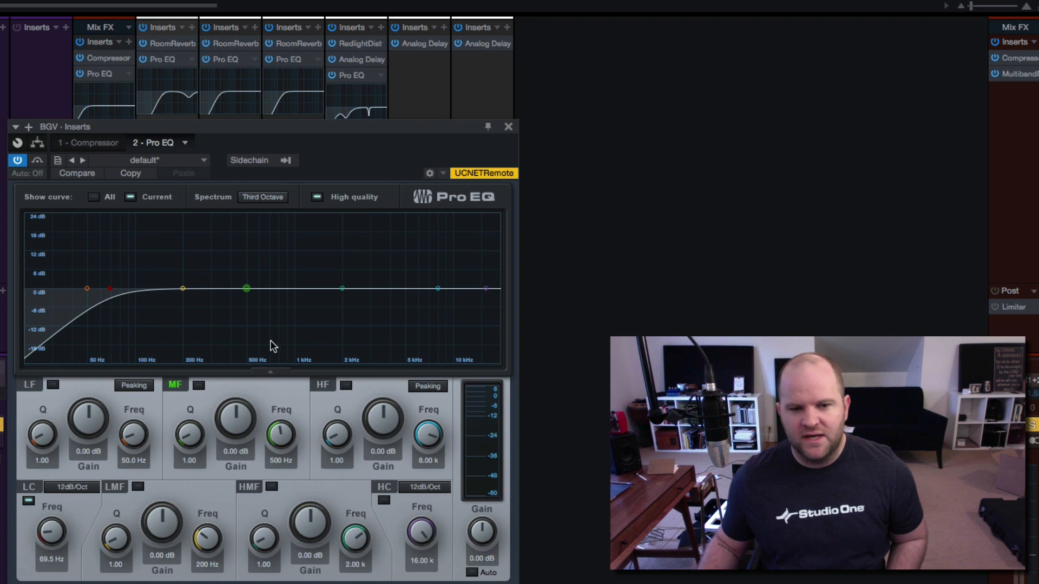
- While listening, cut the Pro EQ's LMF band by 4.00 dB at 208 Hz and replay the vocals
key(space)
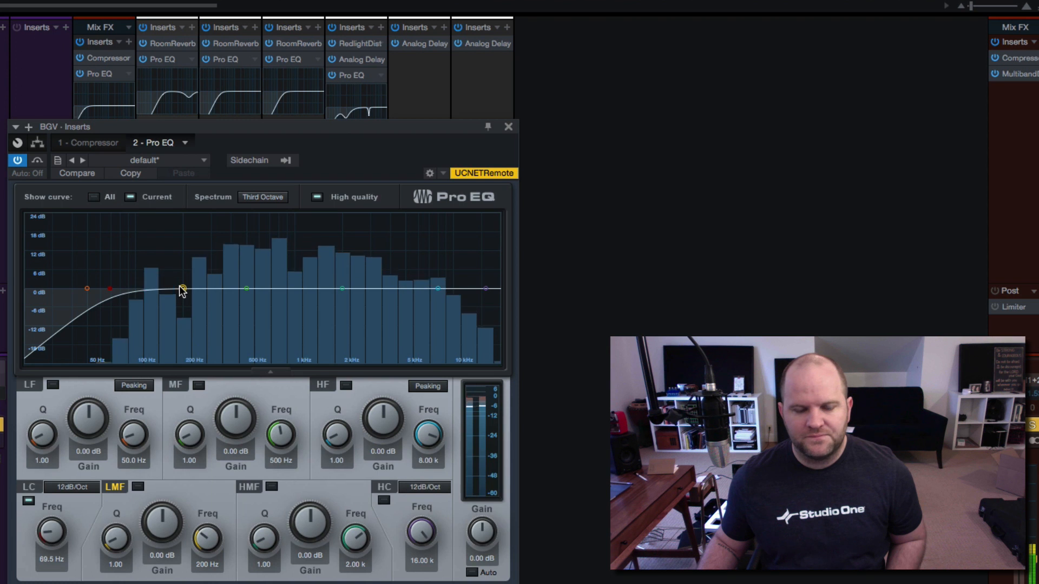
mouse_move(183, 289)
mouse_down()
mouse_move(163, 244)
mouse_move(196, 225)
mouse_move(187, 224)
mouse_move(186, 302)
mouse_up()
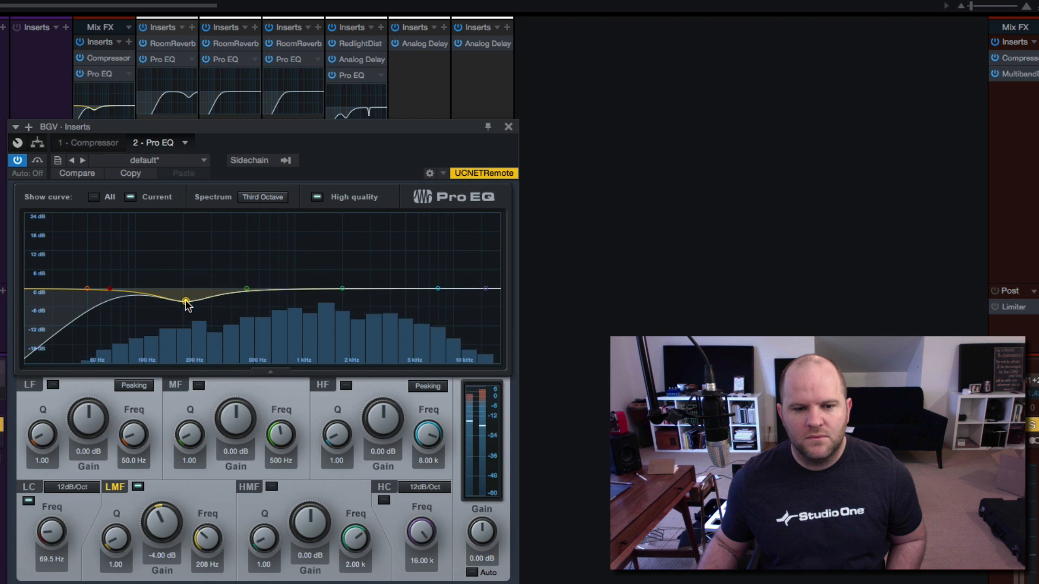
key(space)
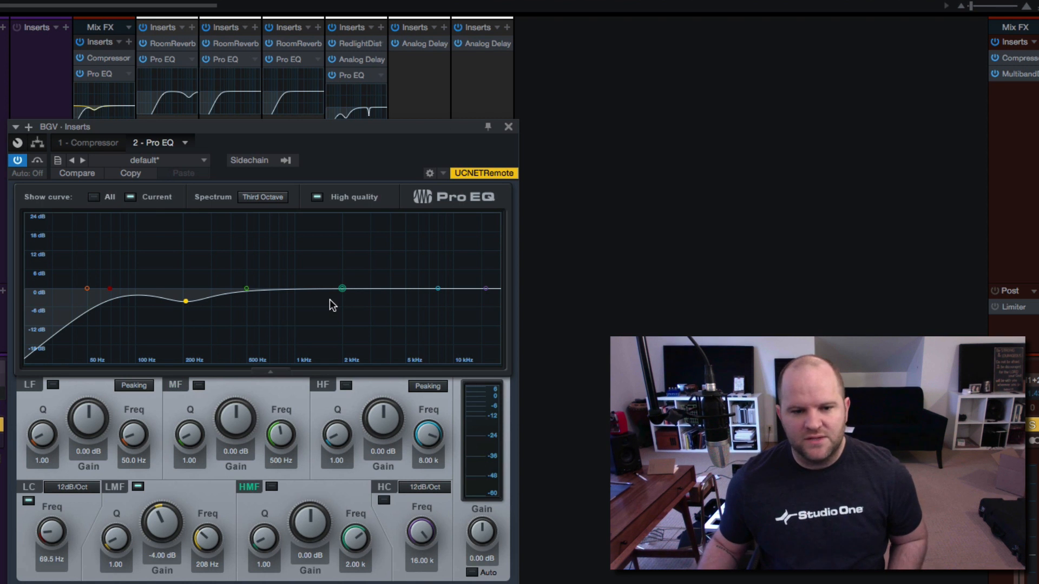
key(space)
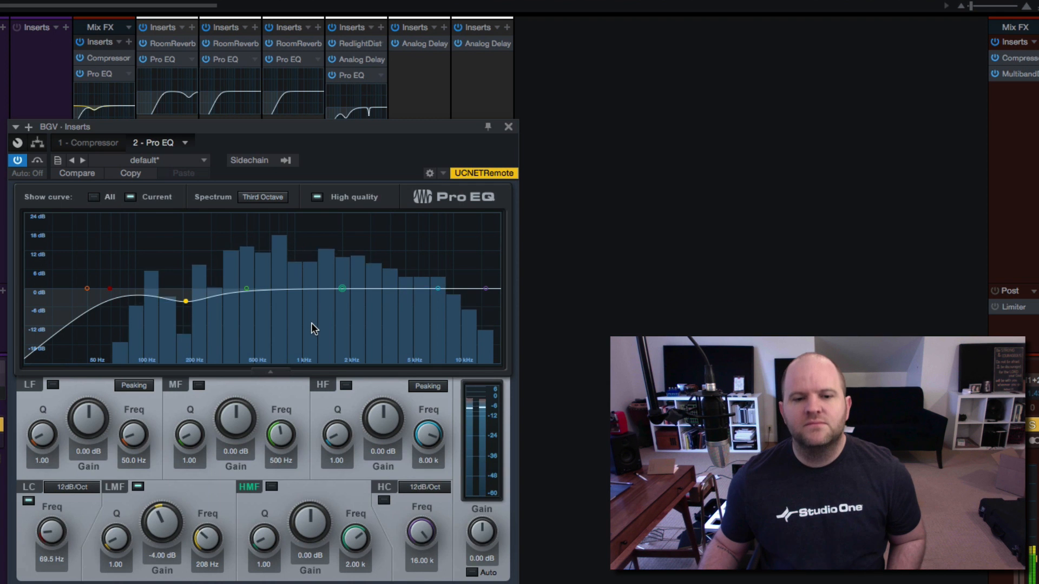
key(space)
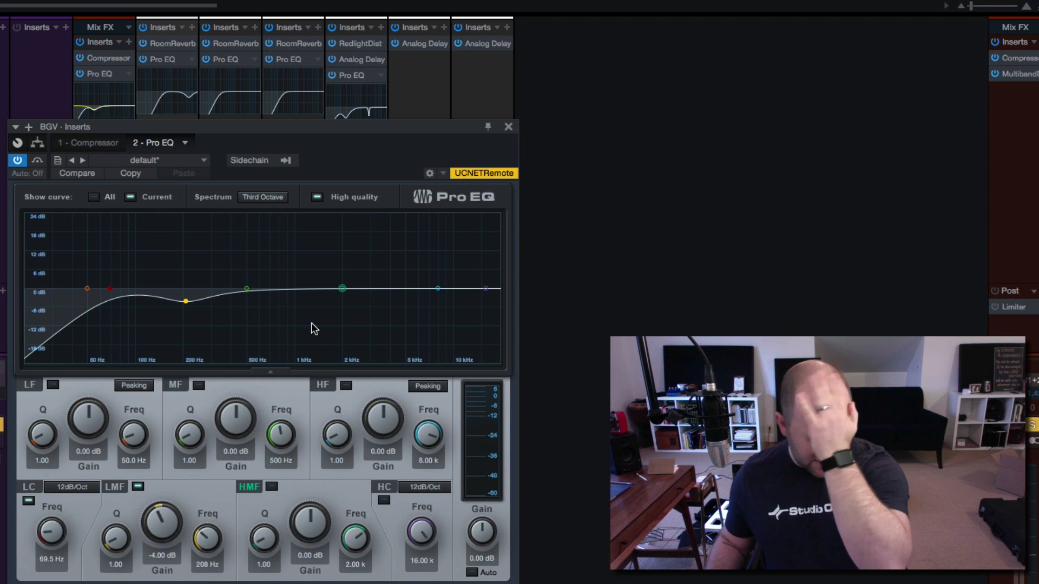
- Sweep a boost on the playing vocals with the MF band, then cut it by 6.35 dB at 592 Hz with a Q of 0.70
key(space)
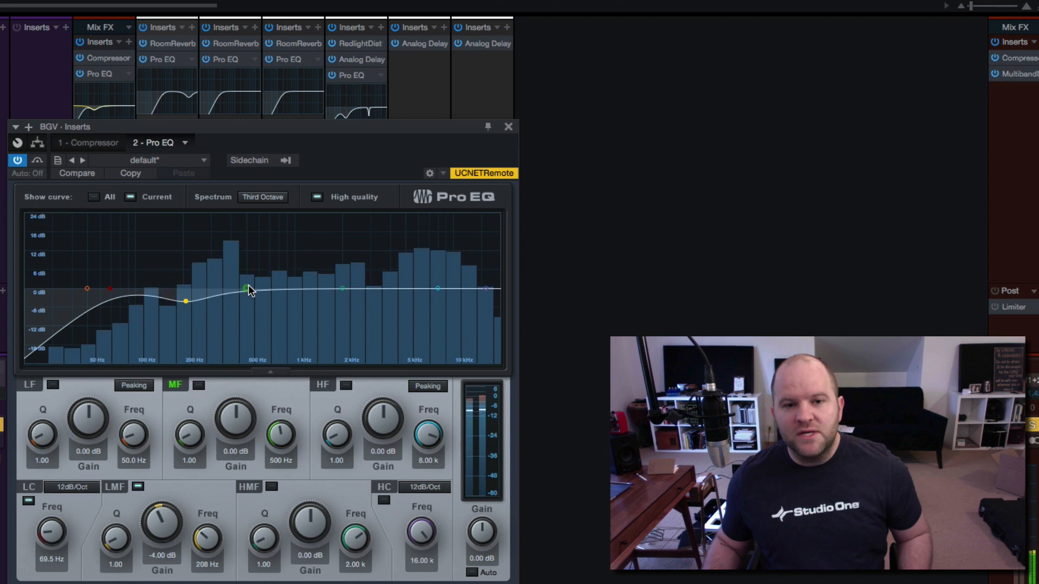
drag(248, 287, 267, 238)
scroll(267, 238, up, 5)
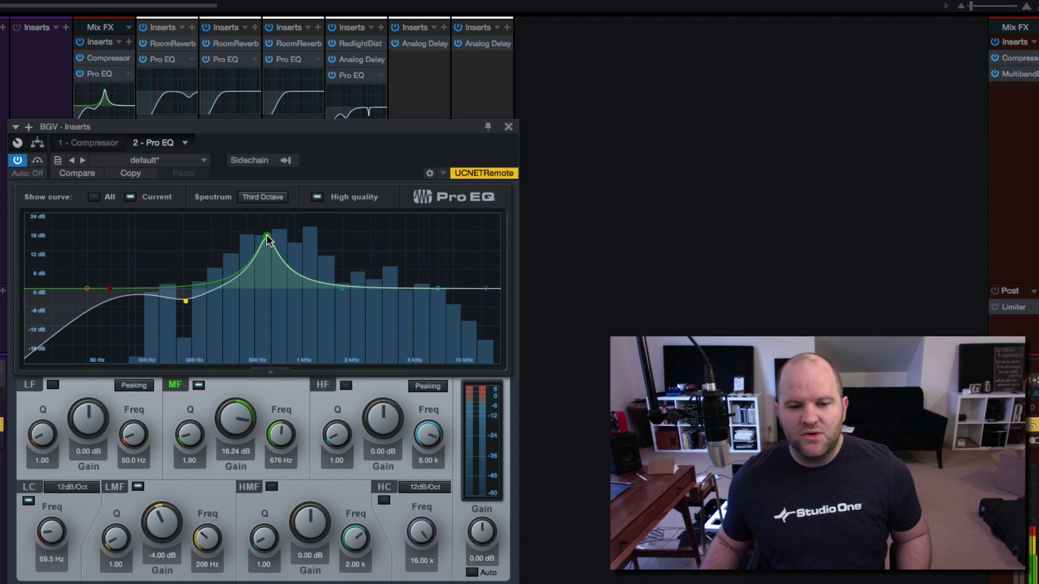
scroll(267, 236, down, 10)
drag(267, 237, 261, 314)
scroll(261, 314, up, 8)
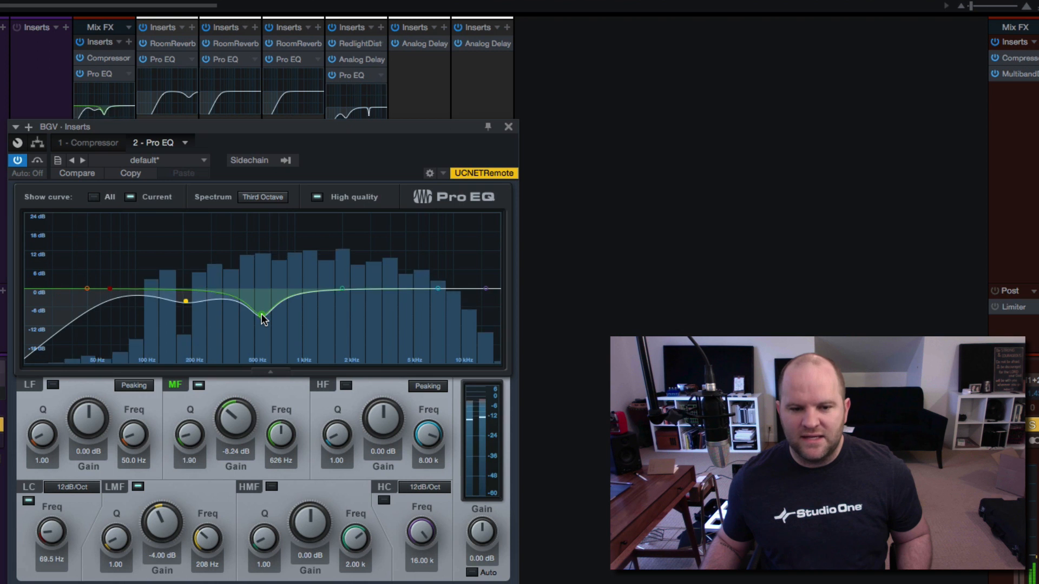
scroll(261, 315, down, 5)
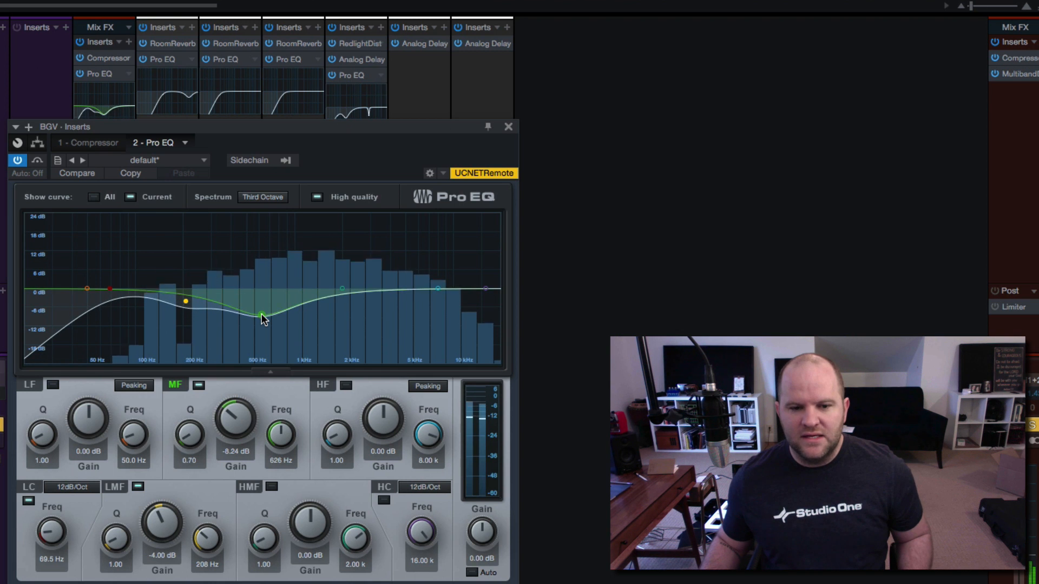
mouse_move(264, 319)
mouse_down()
mouse_move(279, 316)
mouse_move(260, 314)
mouse_up()
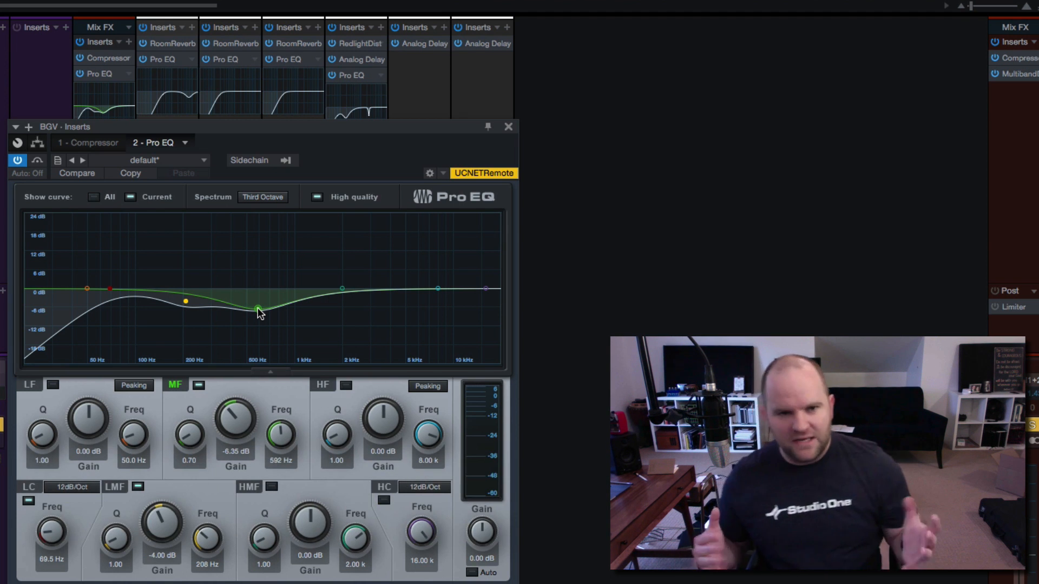
- Compare the vocals with the MF band off and on, then set the band to -5.41 dB at 722 Hz
click(196, 384)
key(space)
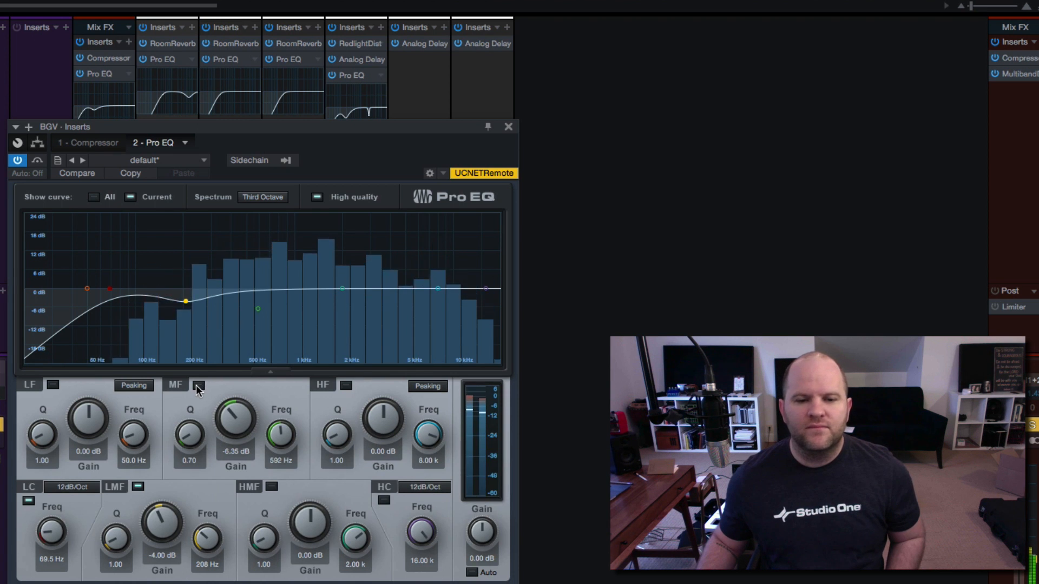
click(198, 386)
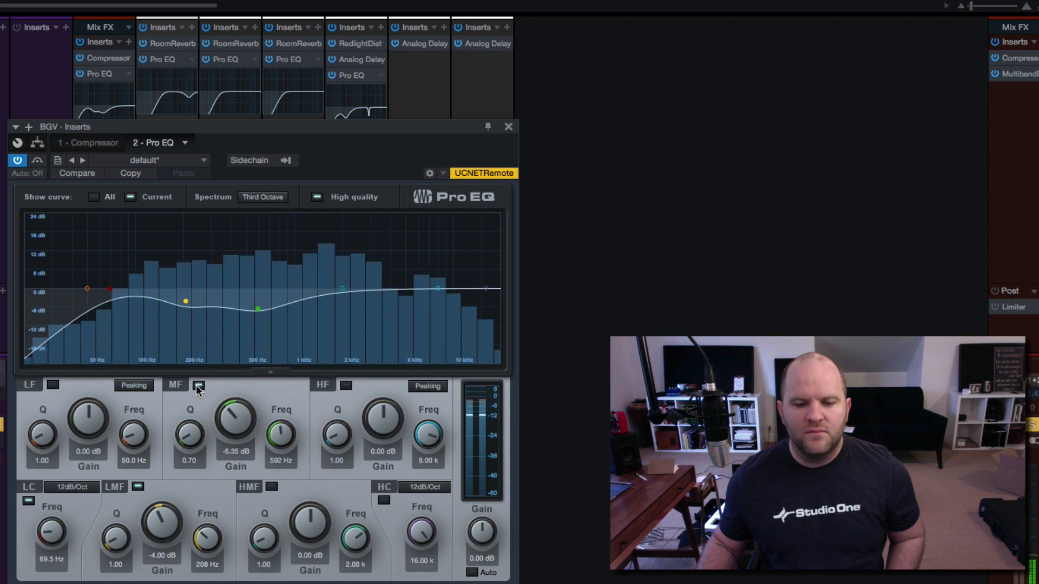
drag(259, 308, 273, 310)
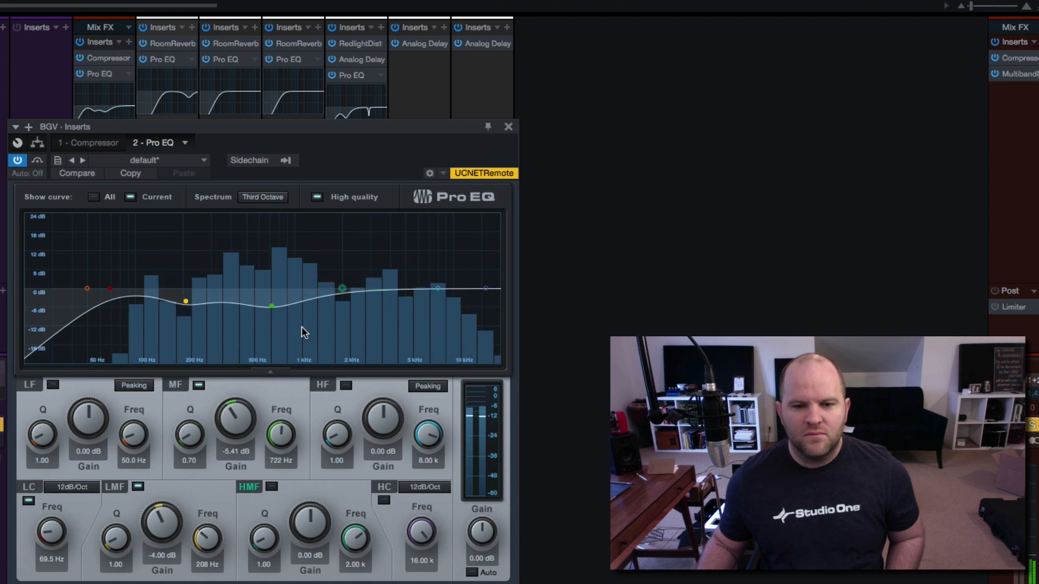
key(space)
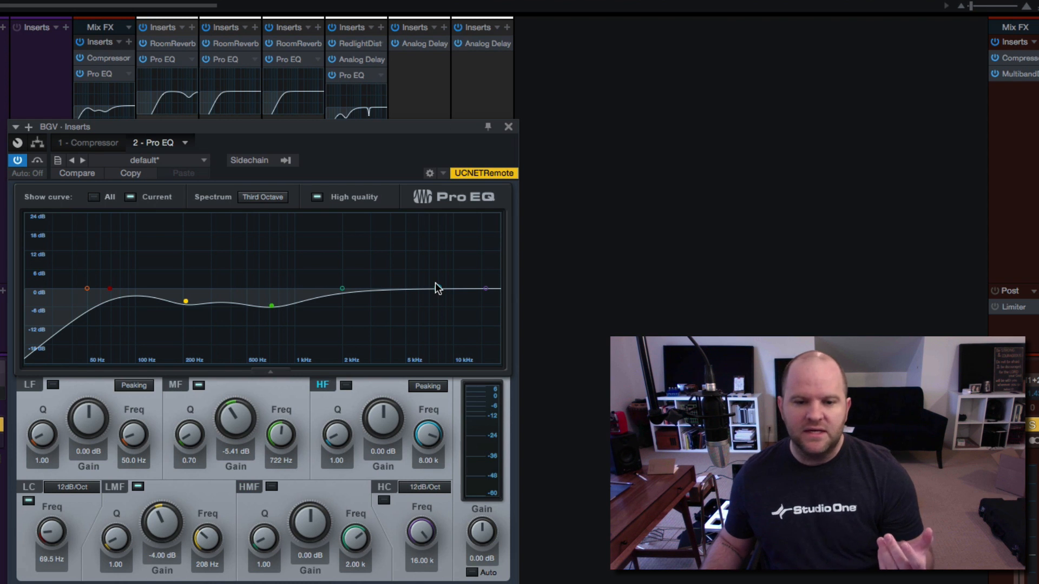
- Boost the Pro EQ's HF band by 5.04 dB at 11.54 kHz and audition the vocals
drag(435, 284, 463, 277)
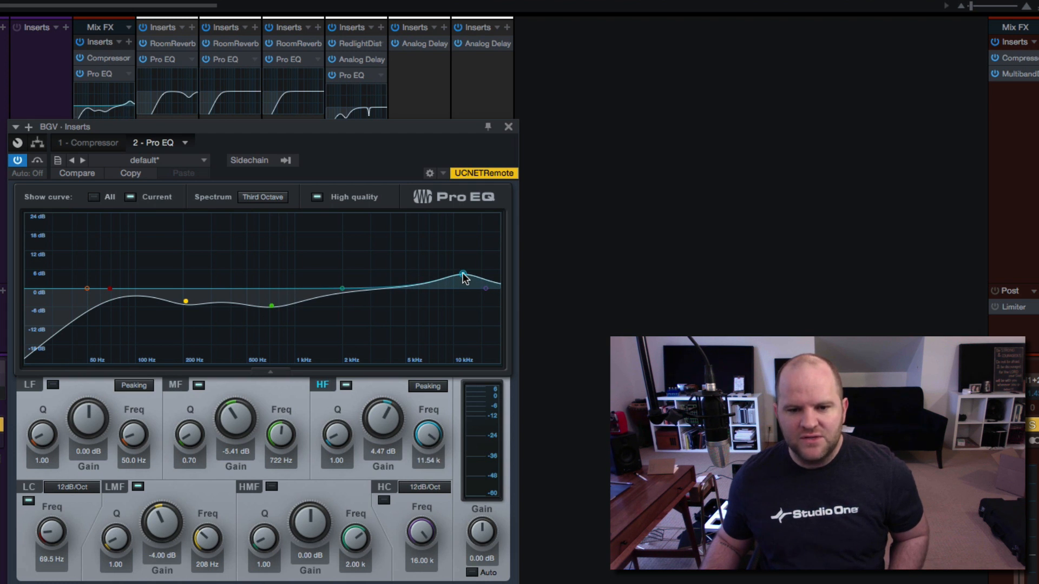
scroll(462, 273, down, 5)
scroll(462, 274, up, 5)
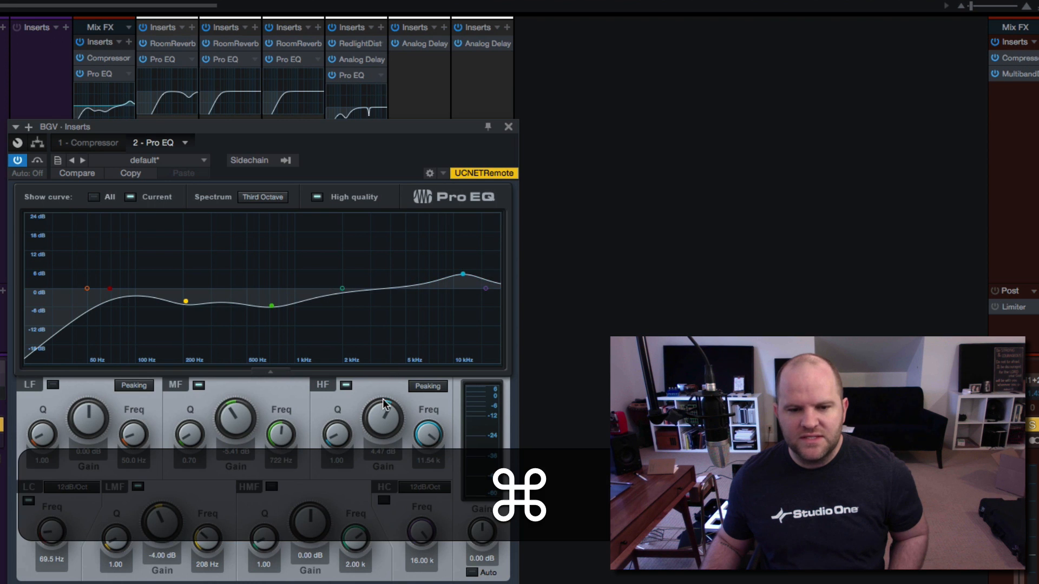
mouse_move(383, 405)
mouse_down()
mouse_move(378, 423)
mouse_move(378, 398)
mouse_up()
key(space)
key(space)
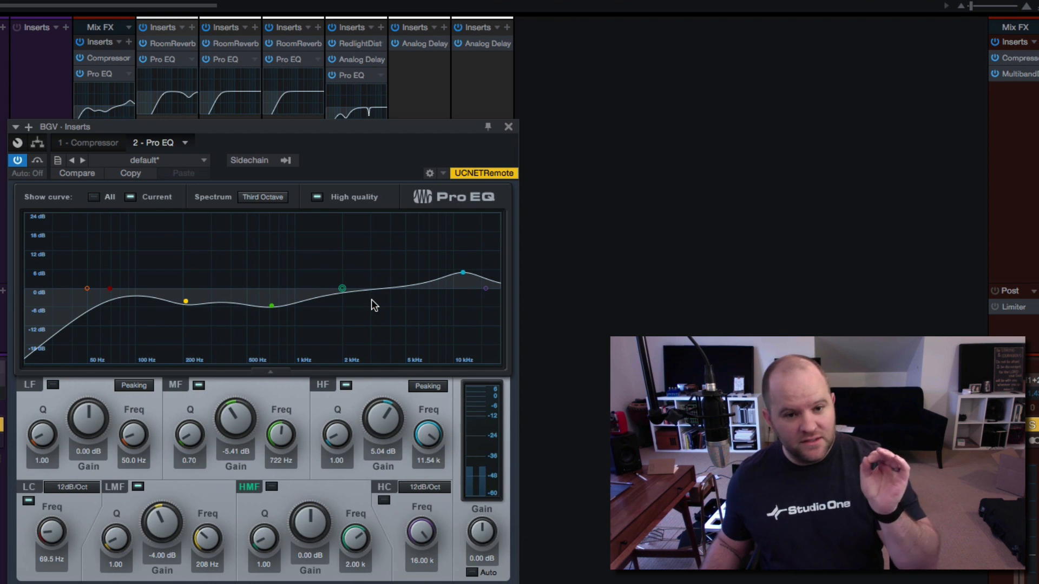
- Close the Pro EQ and add Multiband Dynamics to the BGV bus inserts
click(509, 128)
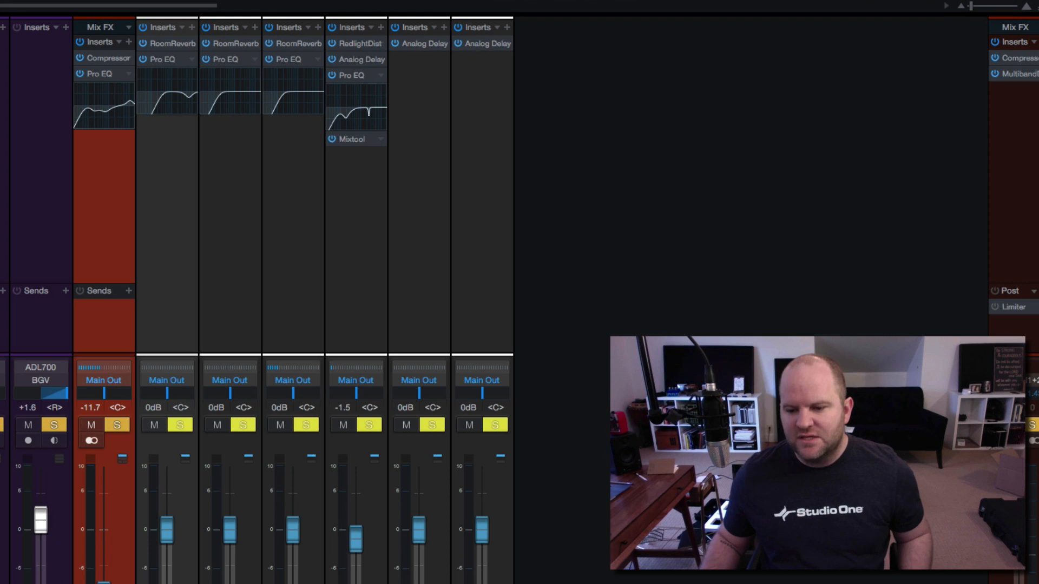
drag(1038, 260, 109, 160)
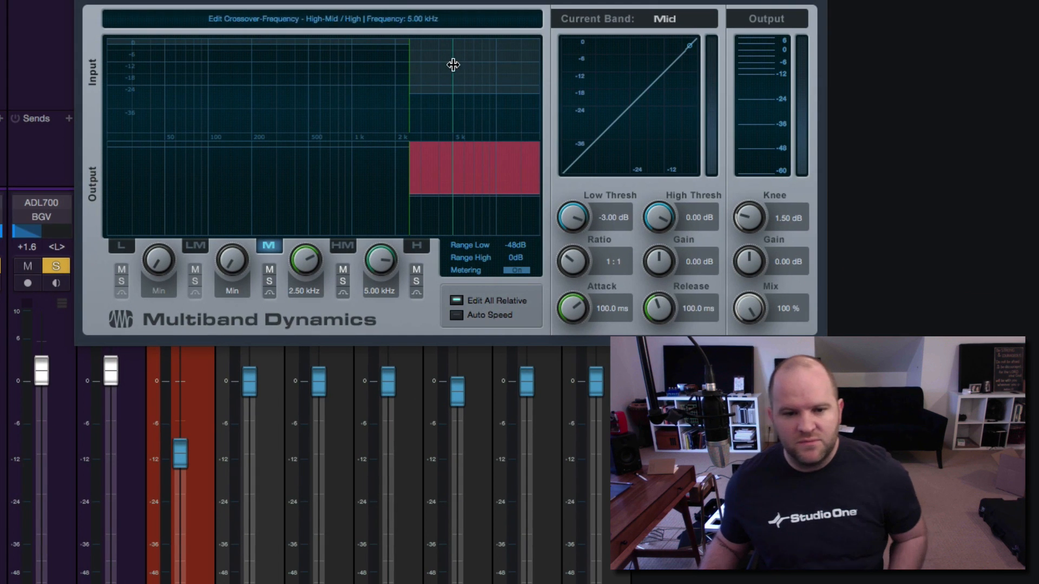
- Examine the High Mid and High band settings of the Multiband Dynamics de-esser and compare them with the Mid band
click(428, 179)
click(478, 121)
click(424, 121)
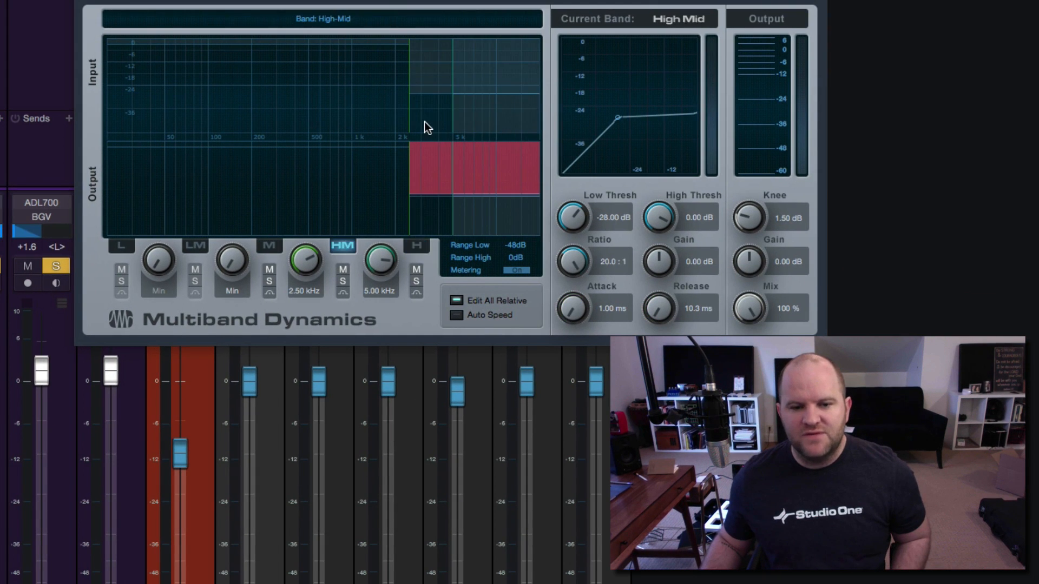
click(466, 121)
click(247, 107)
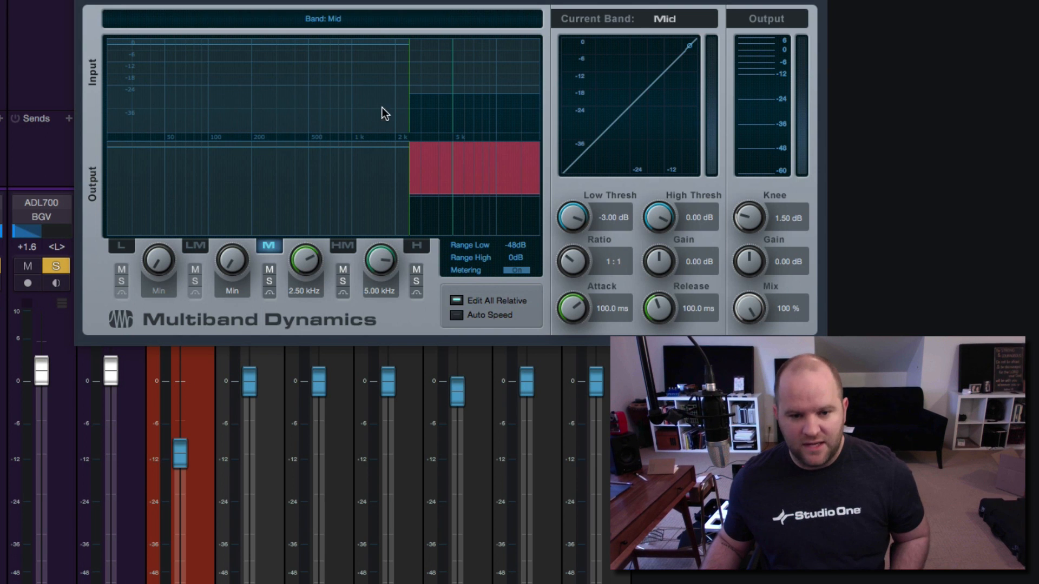
click(420, 109)
click(491, 112)
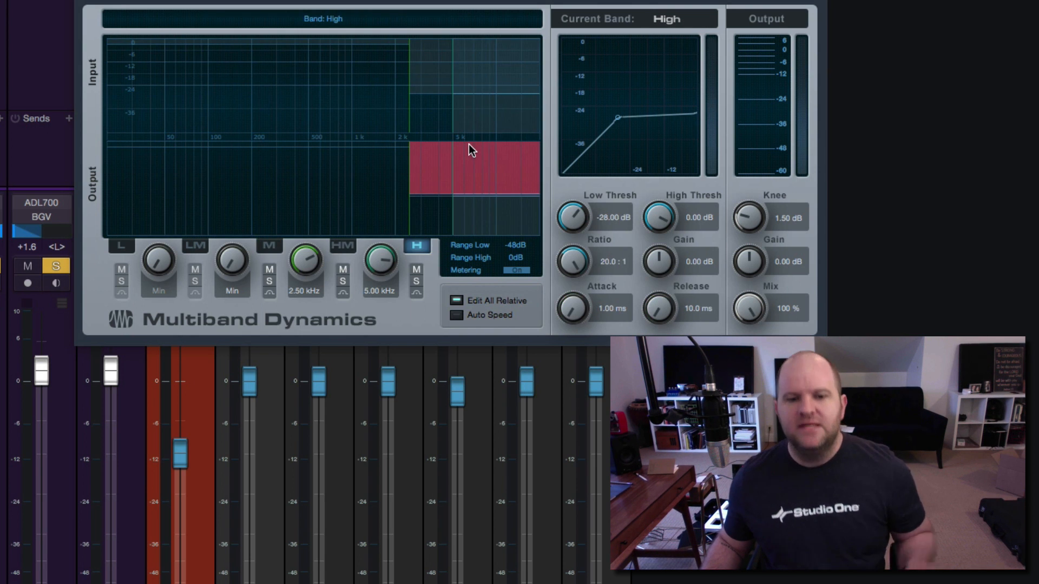
click(441, 130)
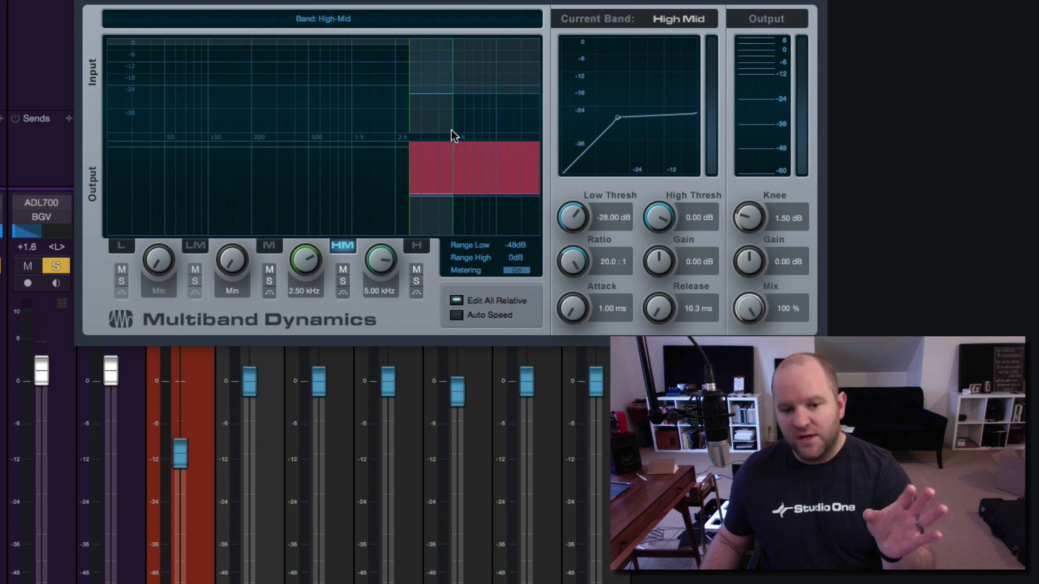
click(472, 125)
- While auditioning the vocals, raise the High band's low threshold to -16.12 dB, then fine-tune it to about -13 dB
key(space)
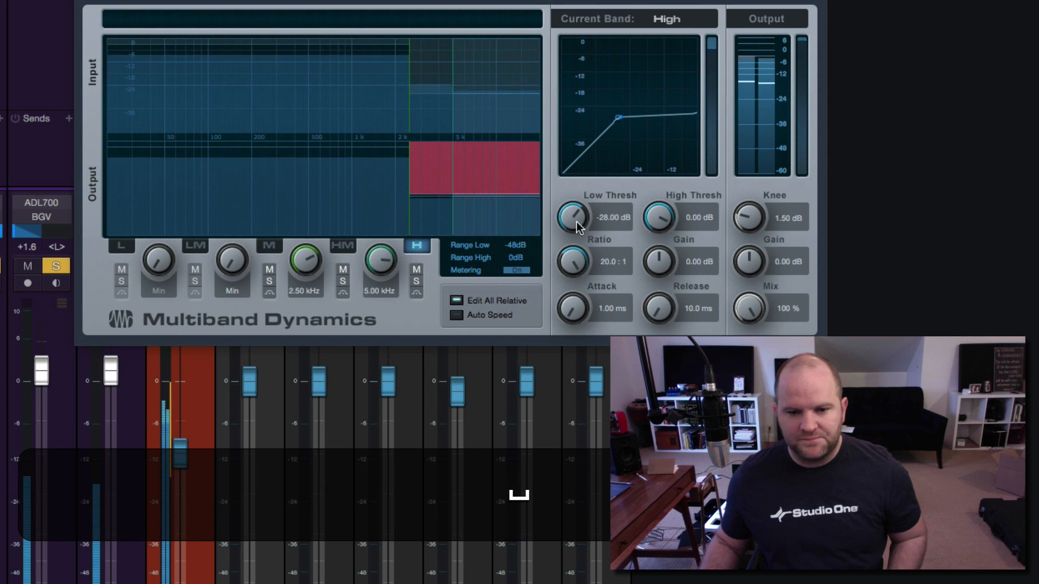
drag(567, 220, 568, 205)
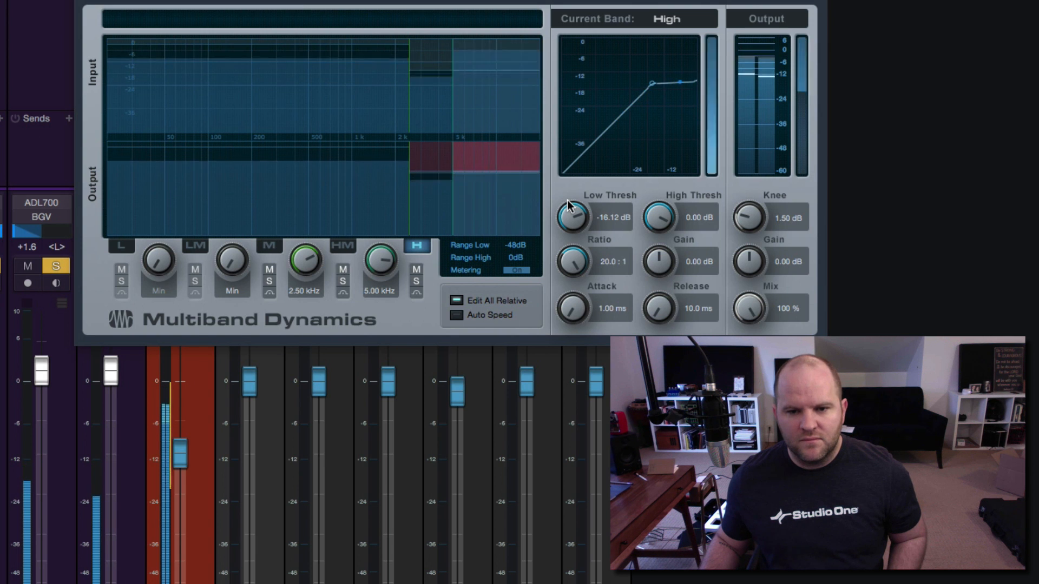
key(space)
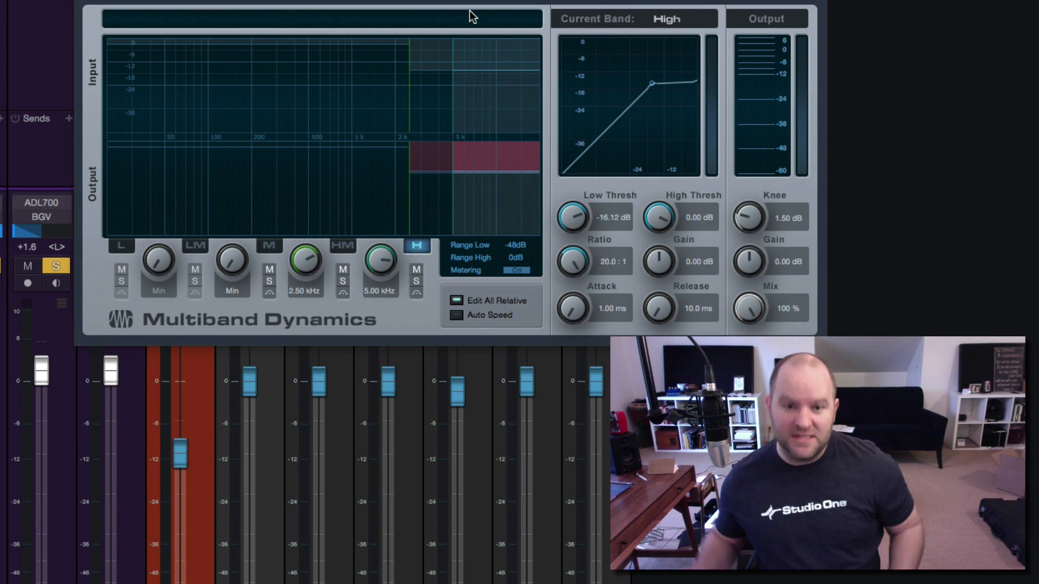
key(space)
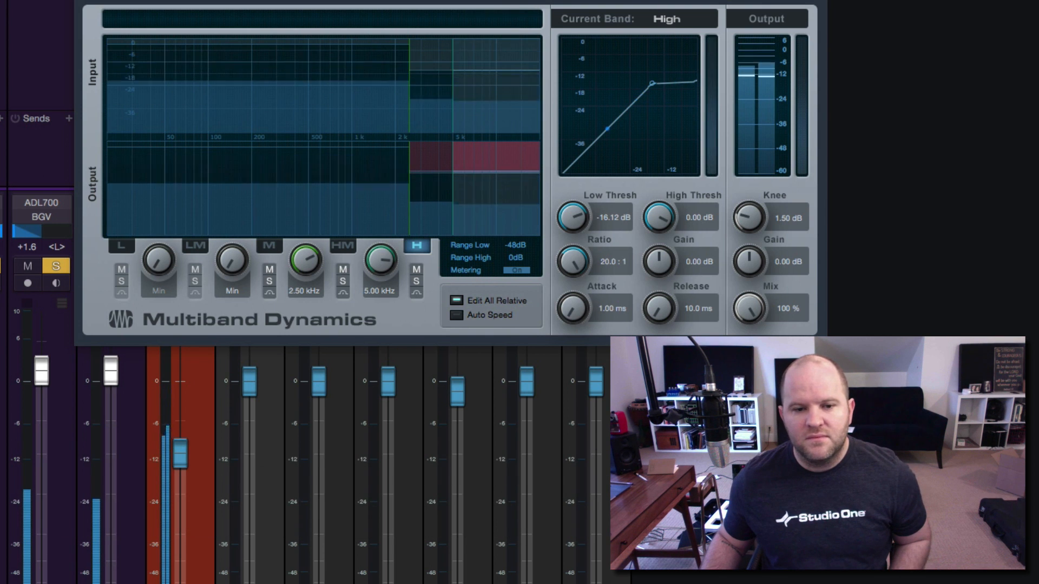
drag(581, 226, 582, 221)
key(space)
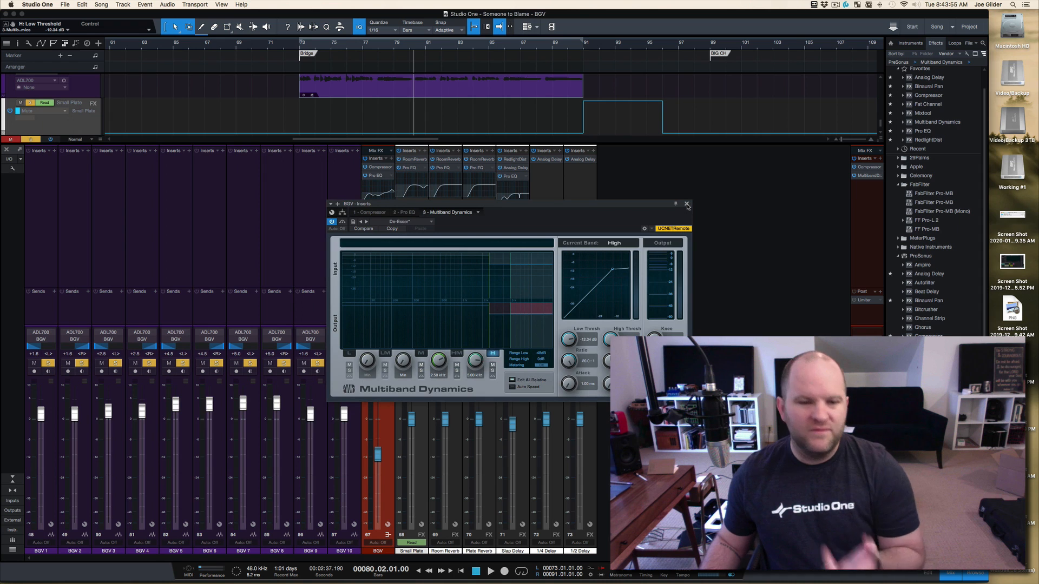
- Close Multiband Dynamics, add a send from the BGV bus to the Small Plate channel, and audition the reverb
click(686, 204)
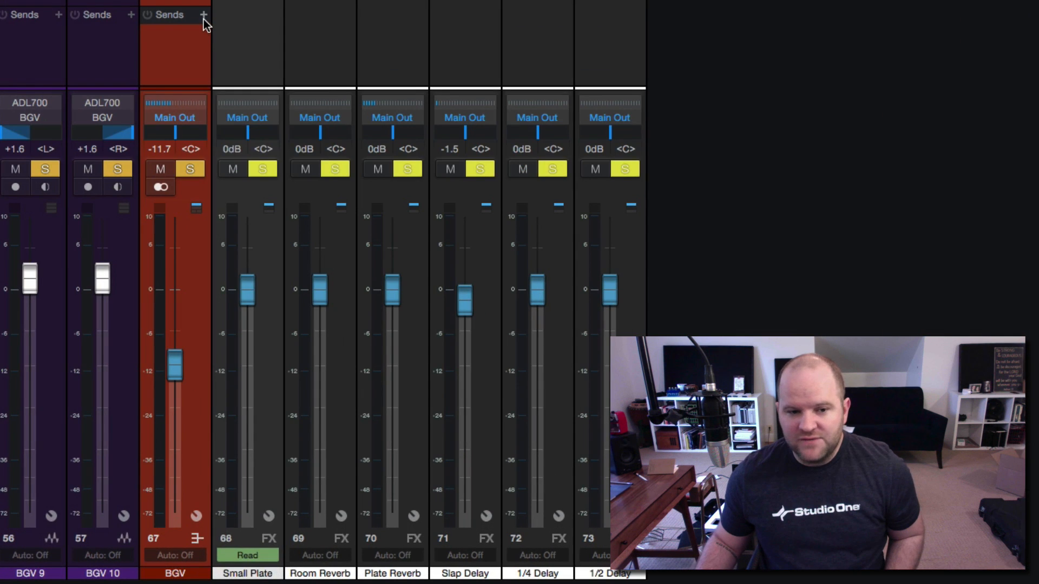
click(391, 291)
scroll(260, 204, down, 9)
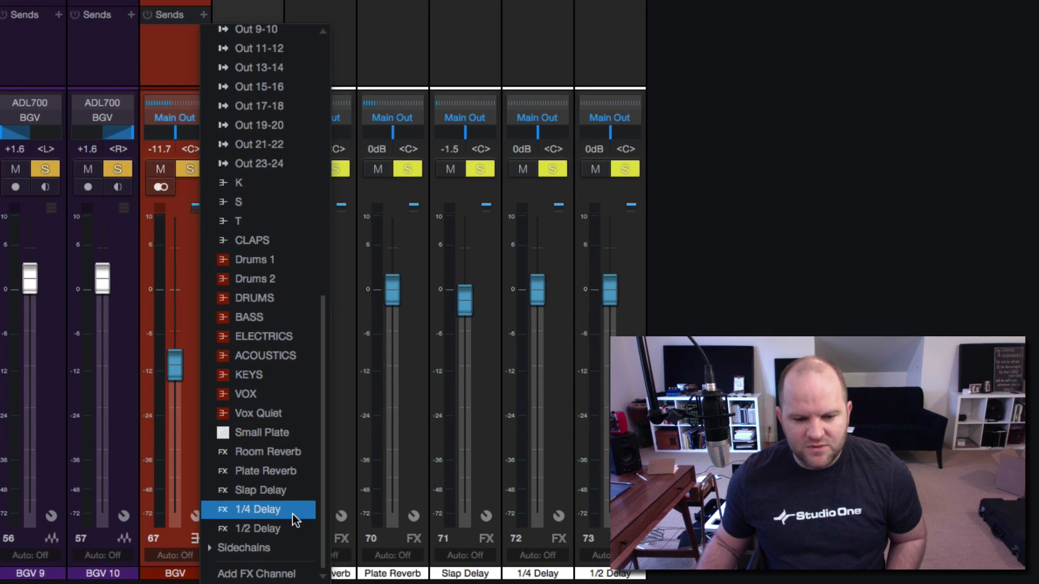
click(291, 434)
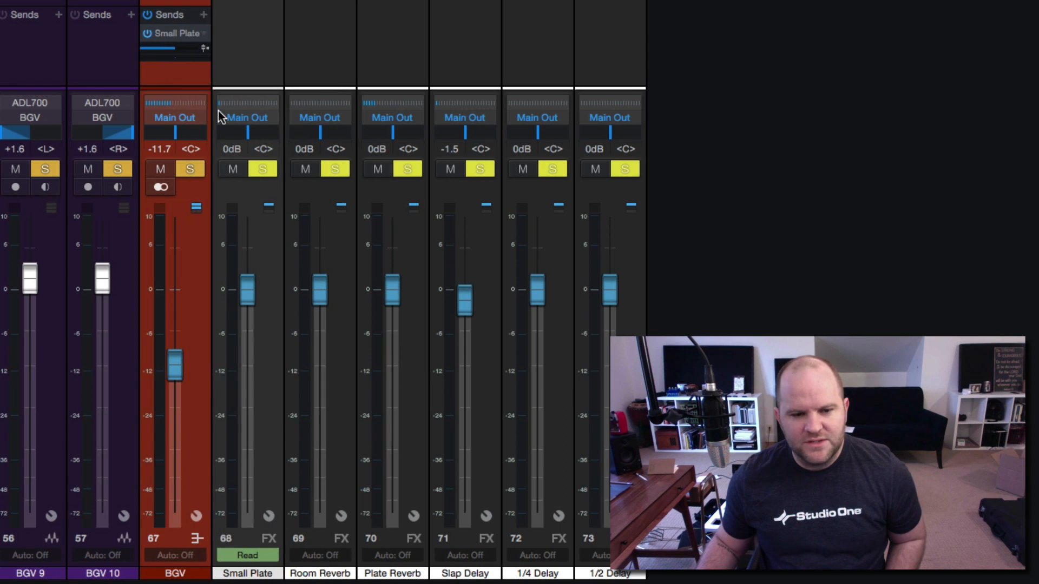
key(space)
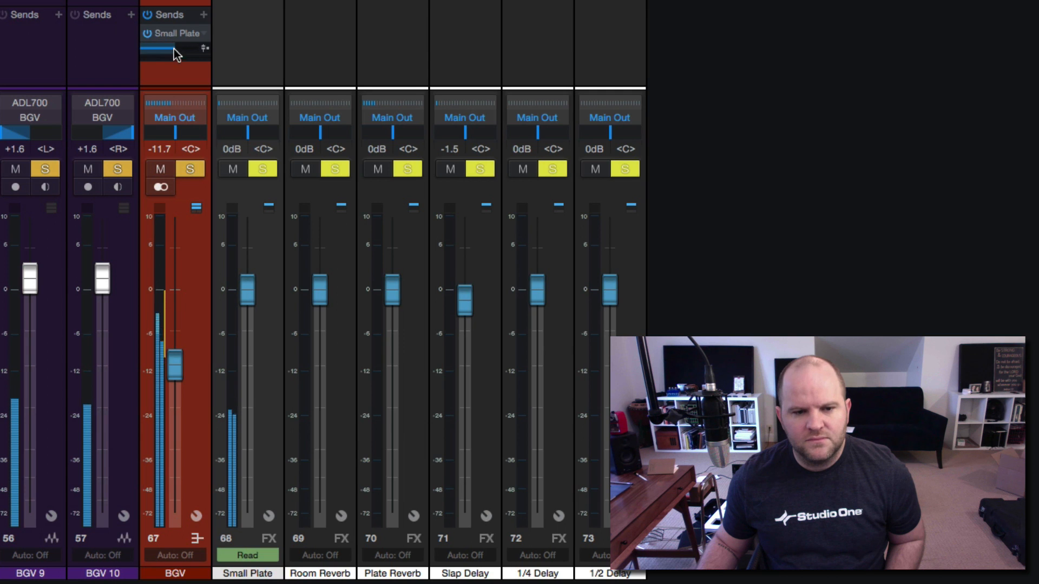
key(space)
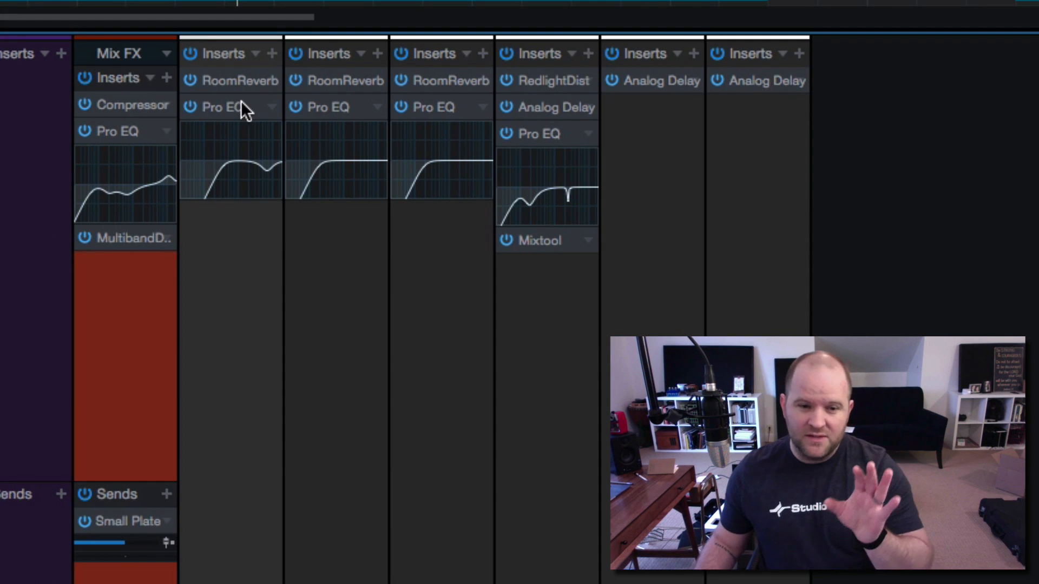
- Examine the low cut and HMF settings in the Small Plate channel's Pro EQ, then return to the BGV bus
double_click(227, 106)
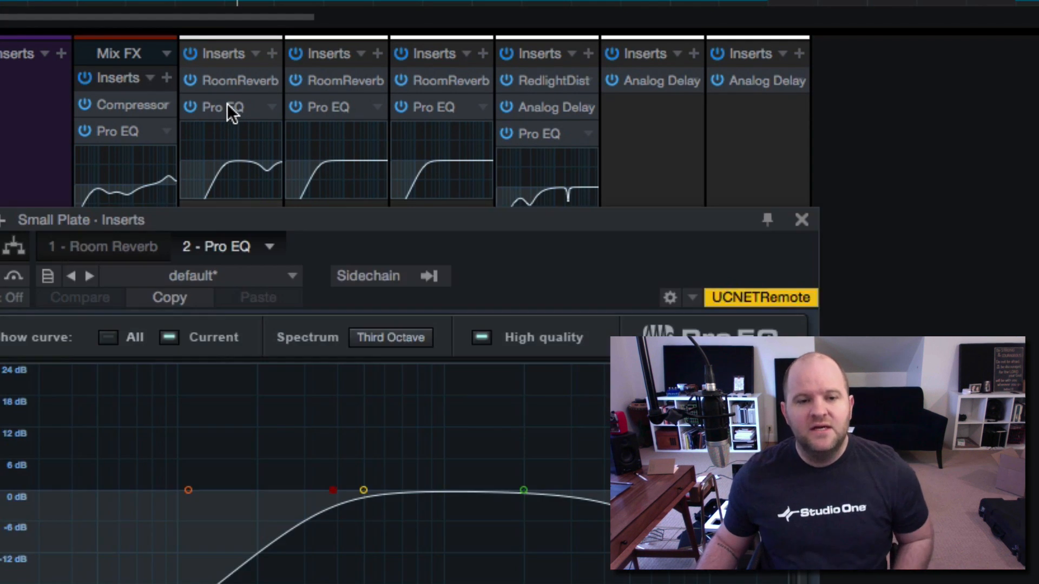
drag(301, 216, 720, 198)
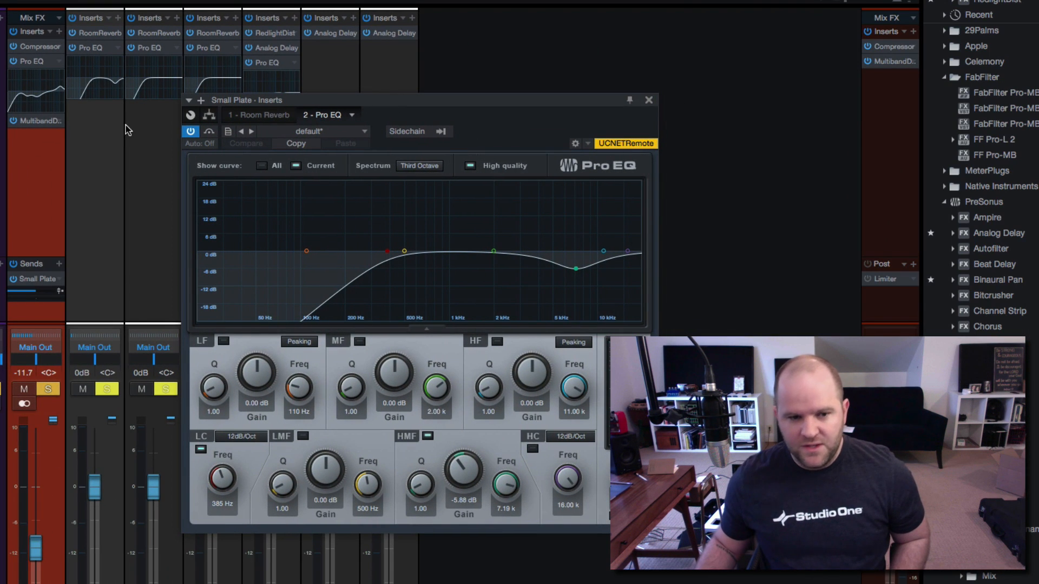
click(34, 182)
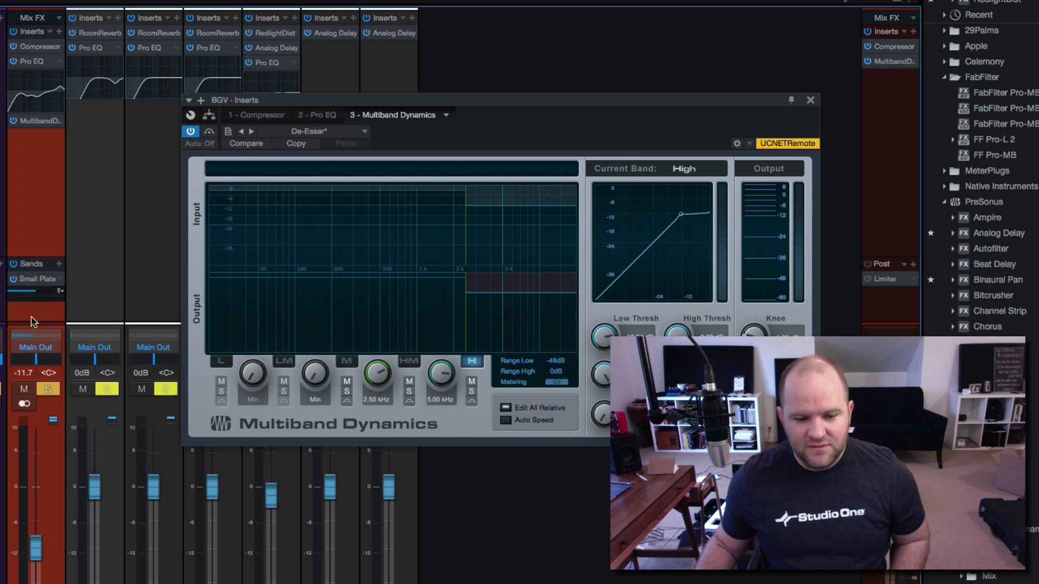
- Select the Small Plate channel, clear all solos, and solo the BGV bus again
click(92, 203)
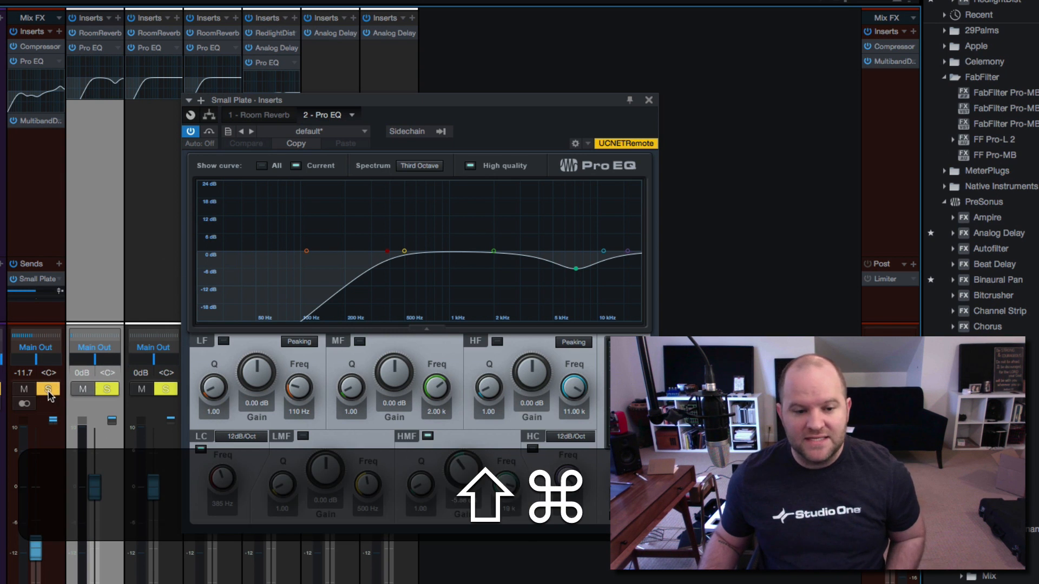
key(shift+super+s)
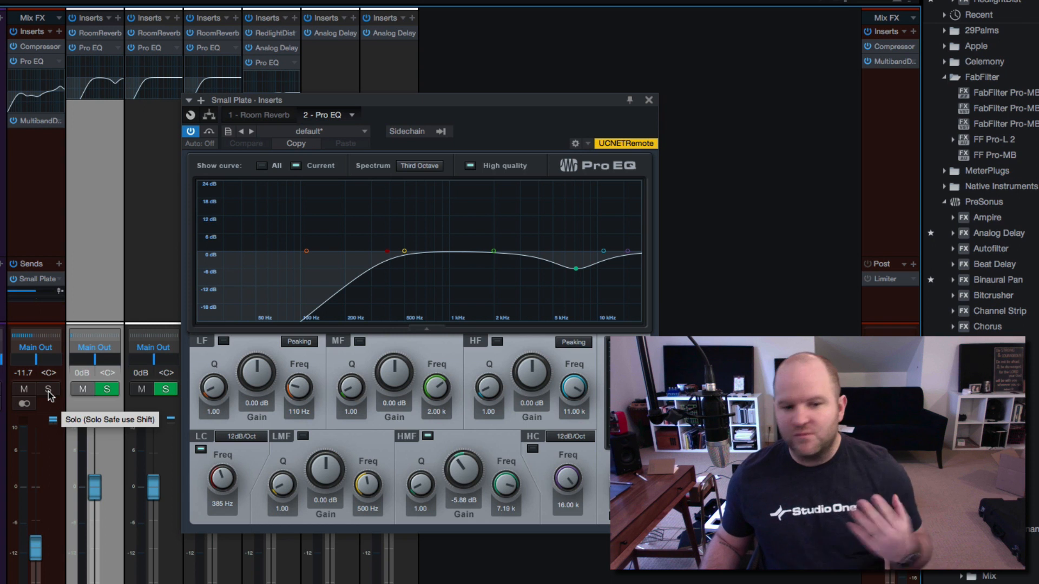
click(48, 389)
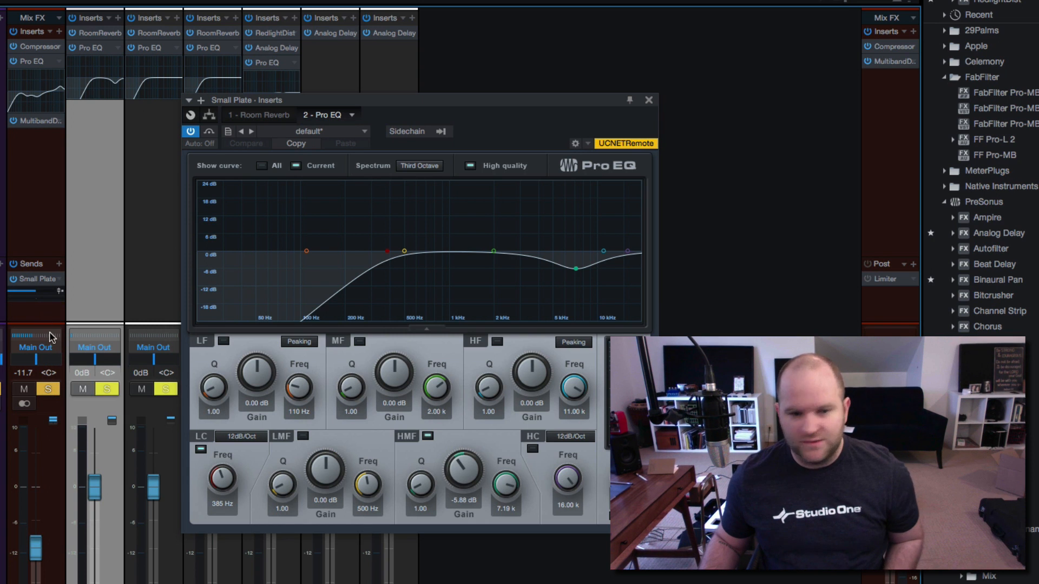
- Audition the background vocals with reverb, comparing playback with all insert effects bypassed and active
key(space)
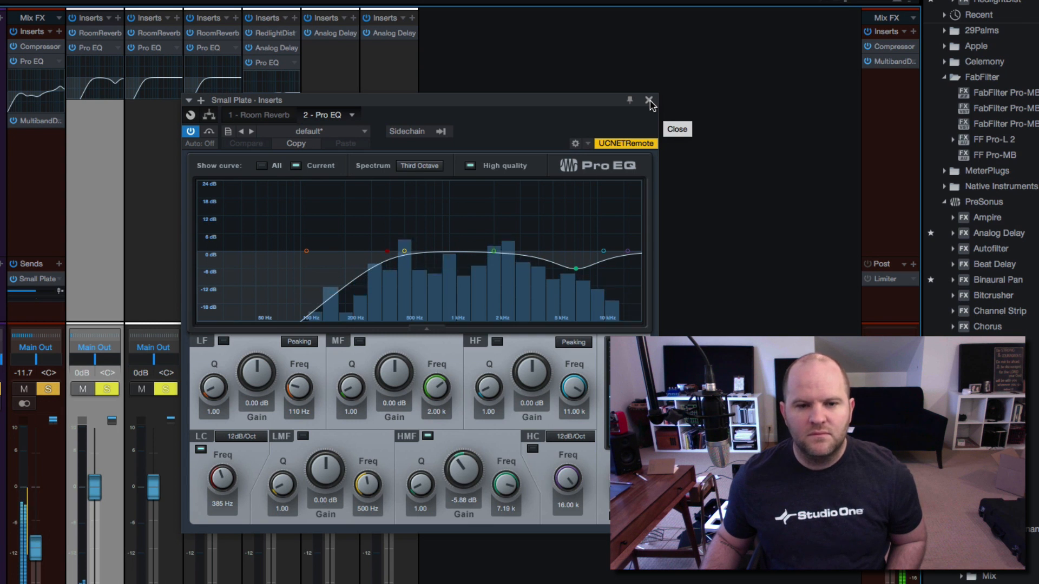
key(space)
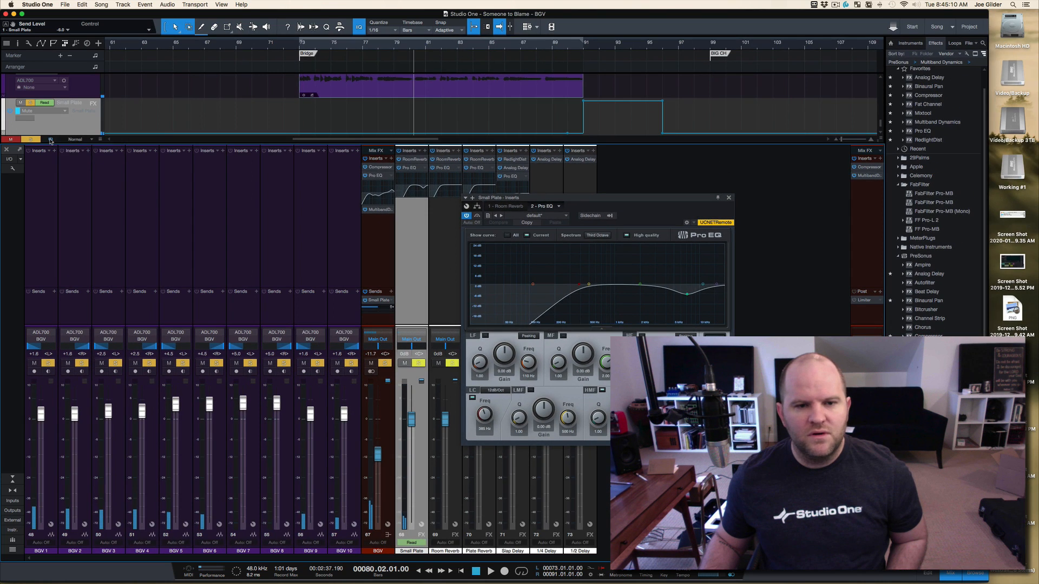
key(space)
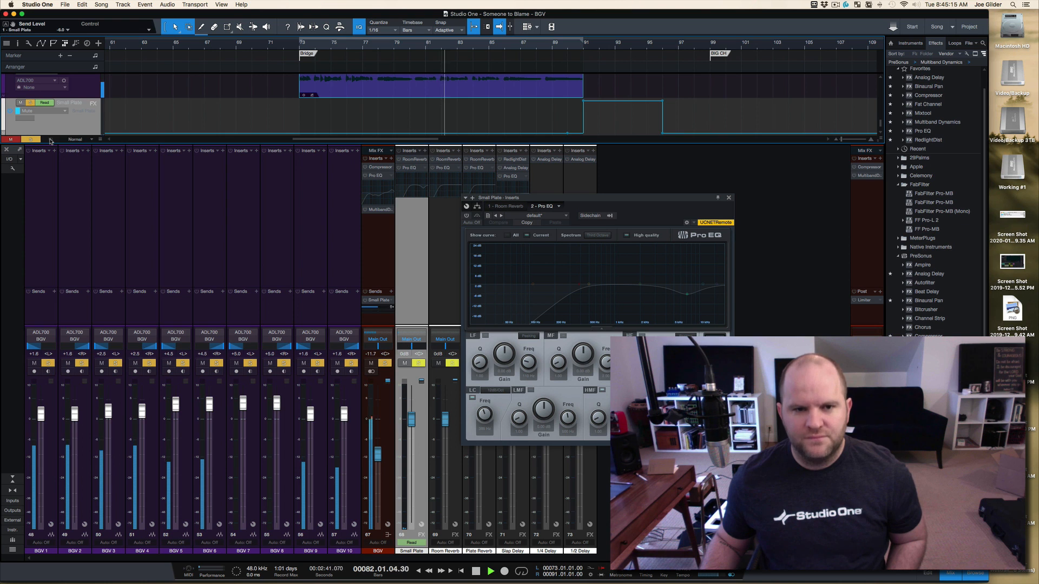
key(space)
key(space)
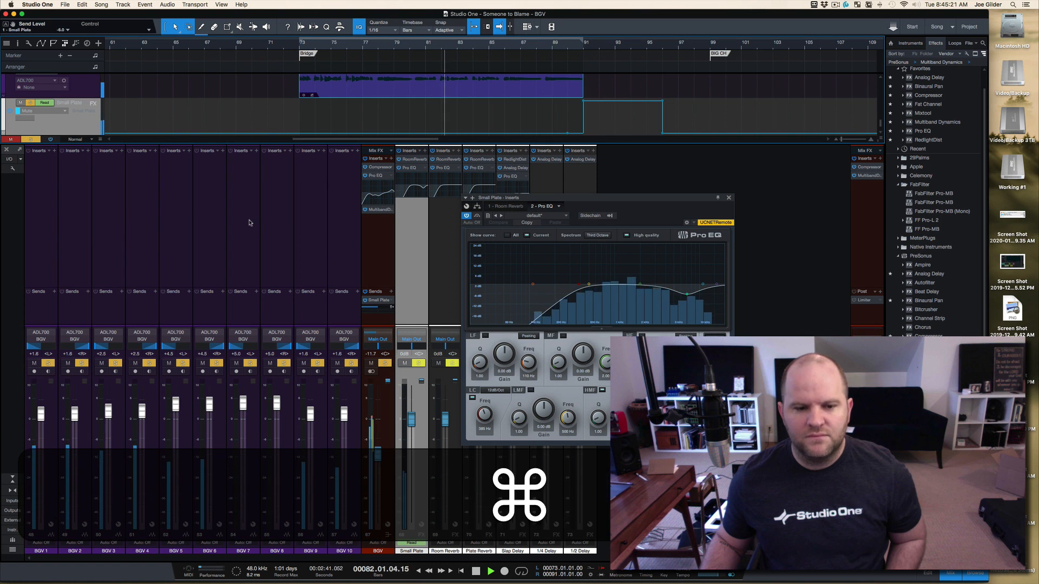
- Clear all solos during playback, select the BGV bus, and set its level to -8.5 dB in the full mix
key(shift+super+s)
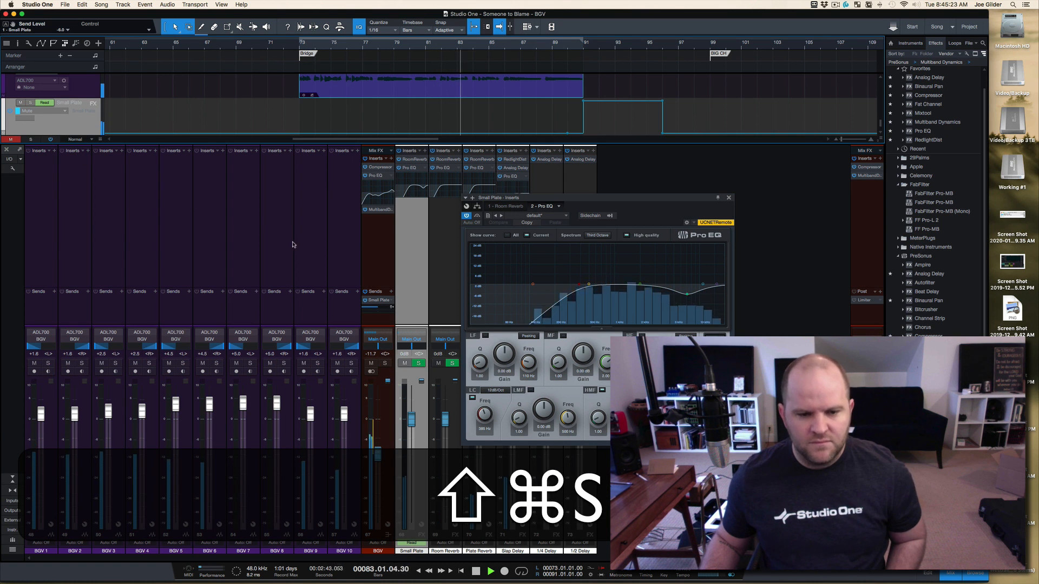
click(381, 277)
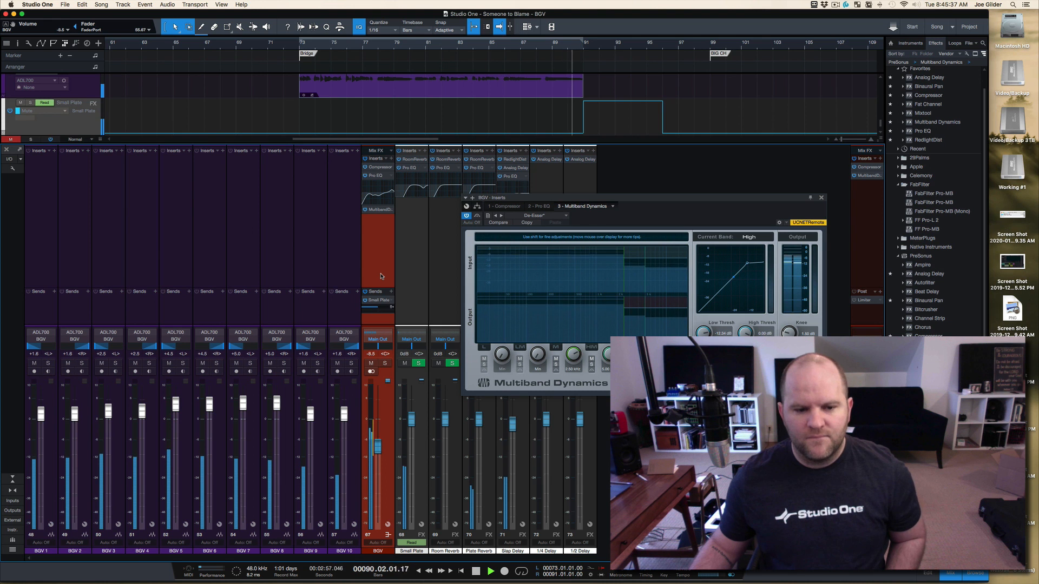
key(space)
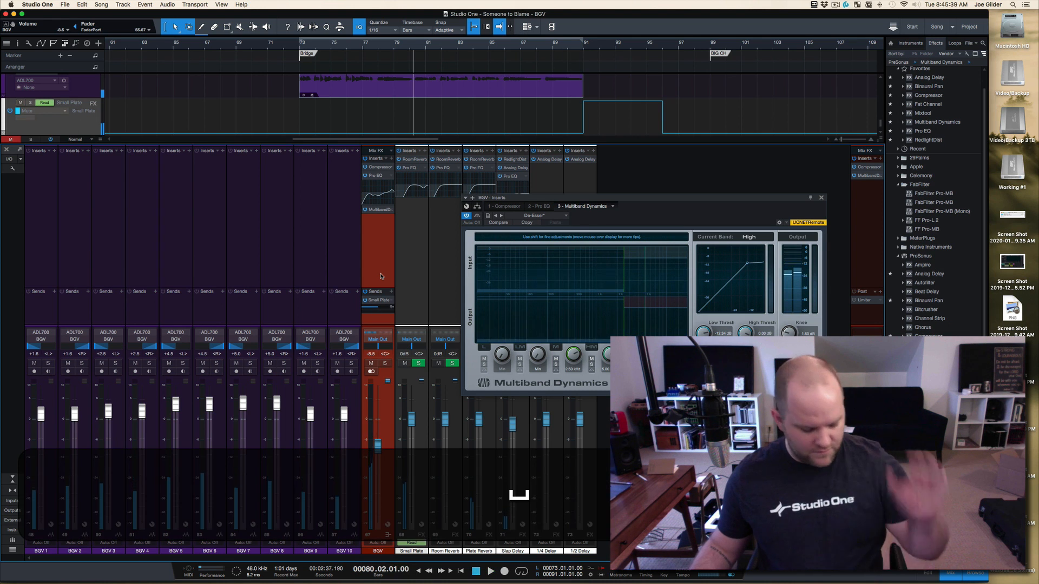